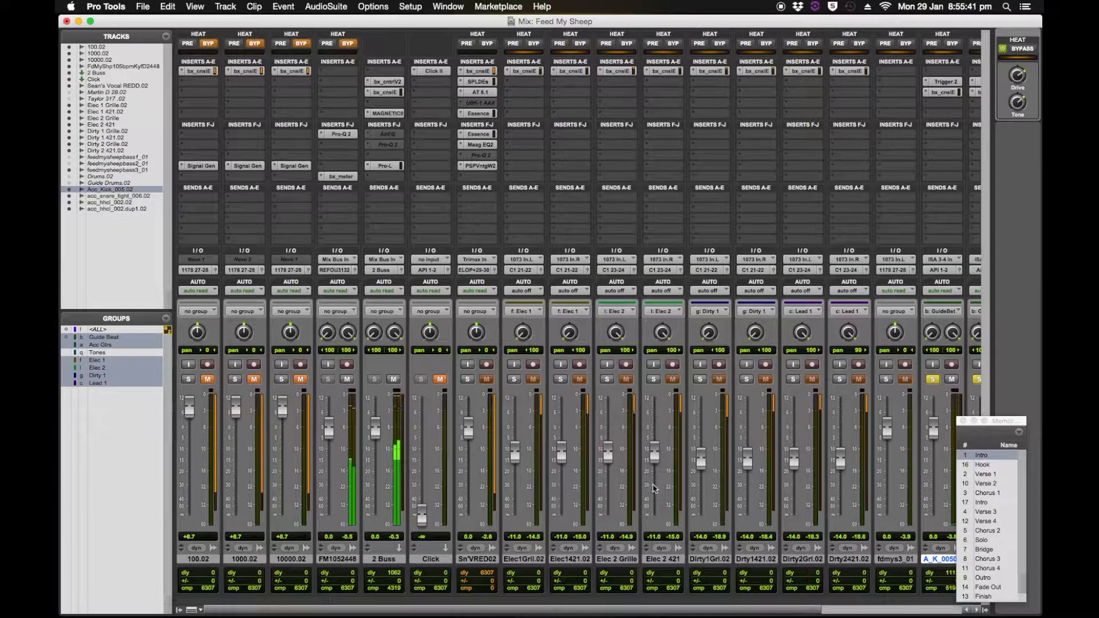
- Inspect the Trigger 2 plug-in on the kick track and close it again
left_click(717, 611)
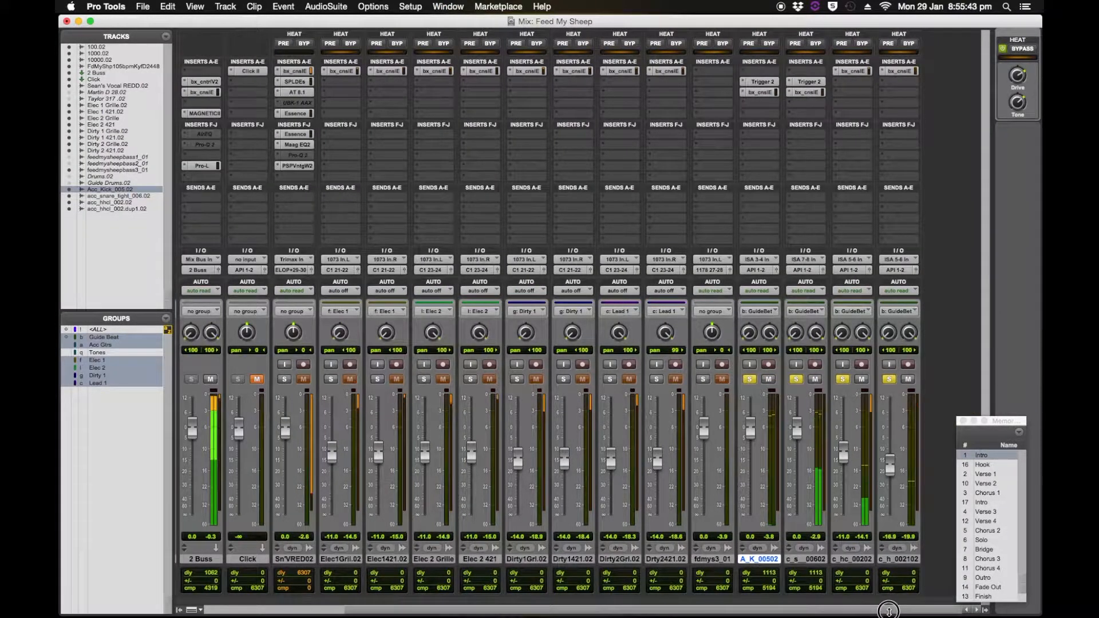
left_click(765, 81)
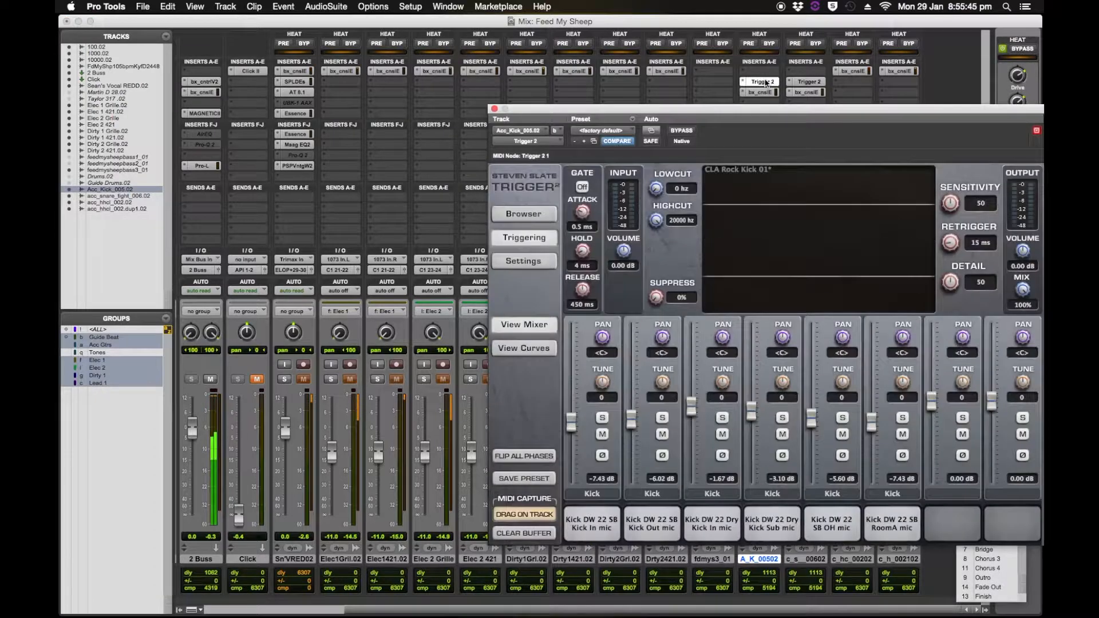
left_click(765, 82)
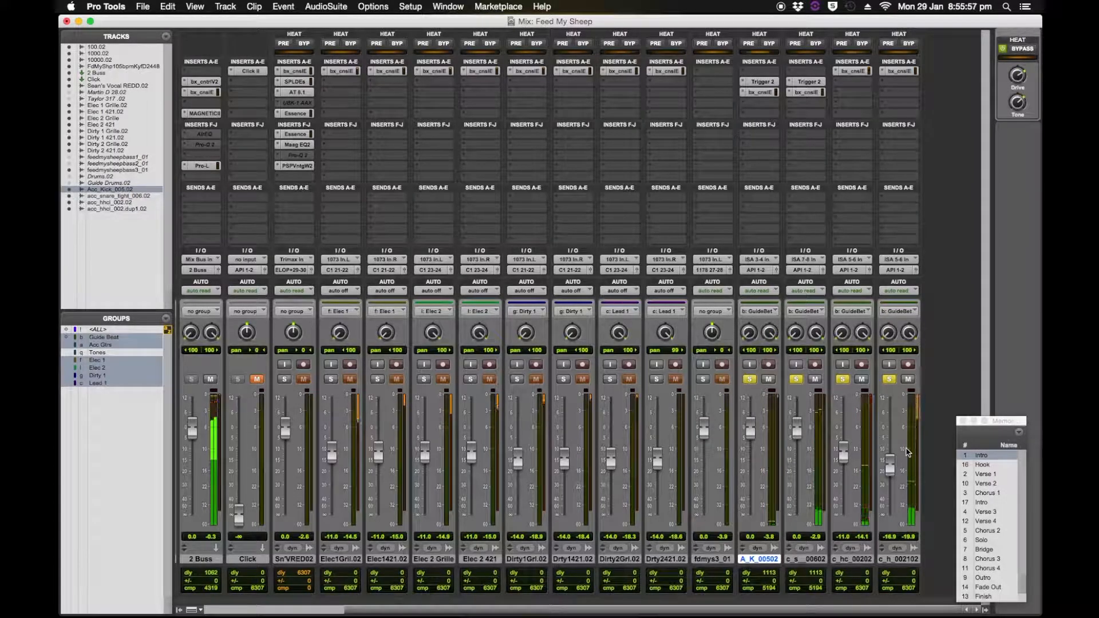
- Show the Edit window, stop playback and unsolo the grouped guide drum tracks
key("super+equal")
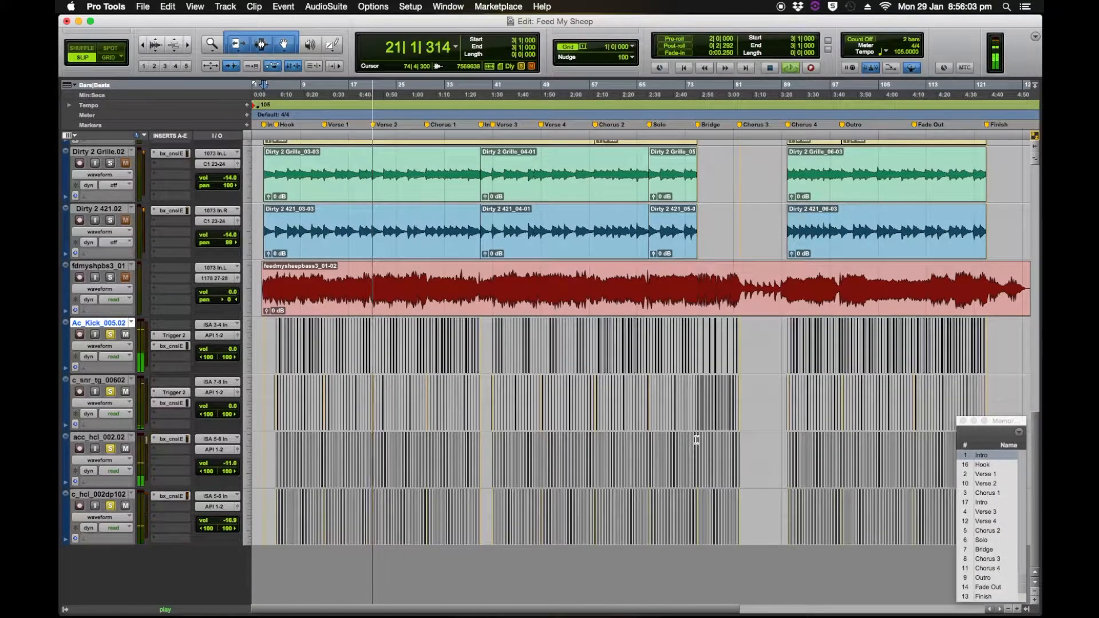
key("space")
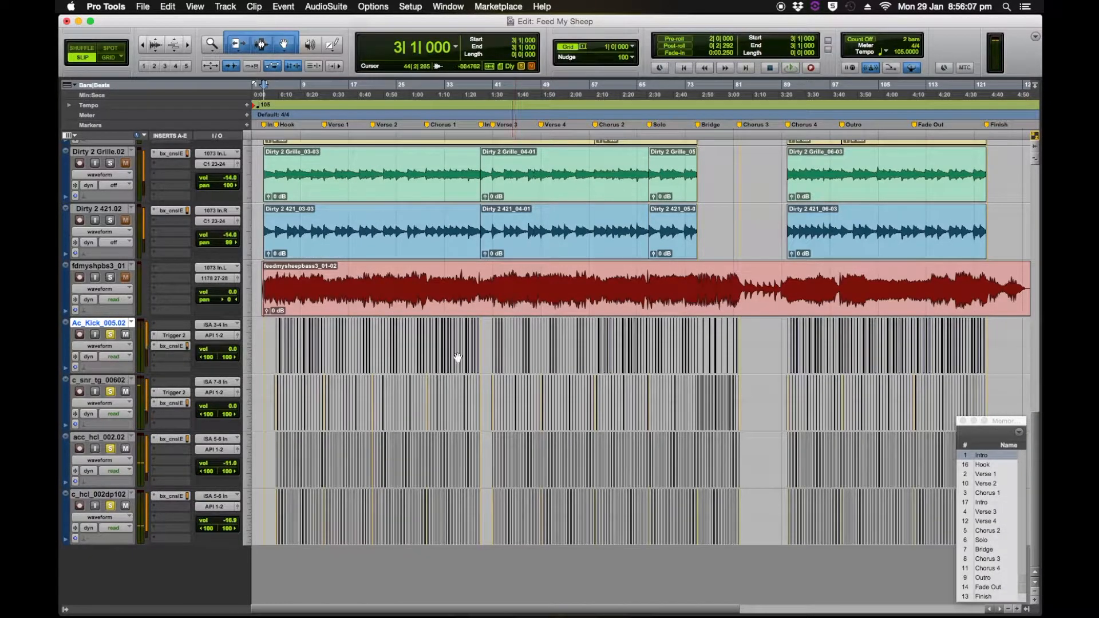
scroll(403, 425, "up", 3)
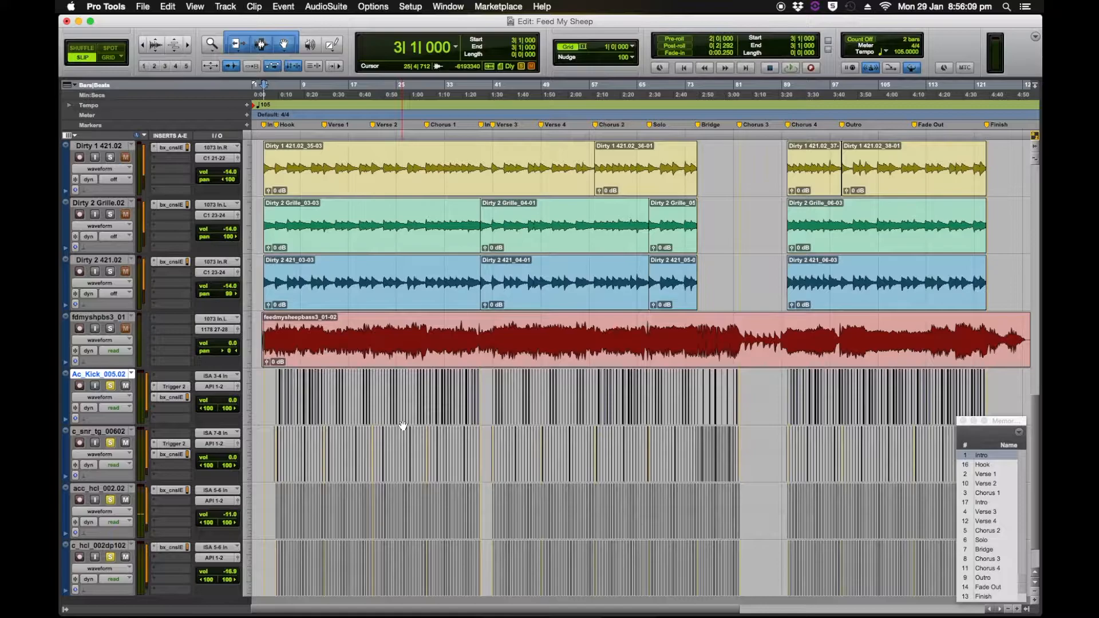
left_click(111, 387)
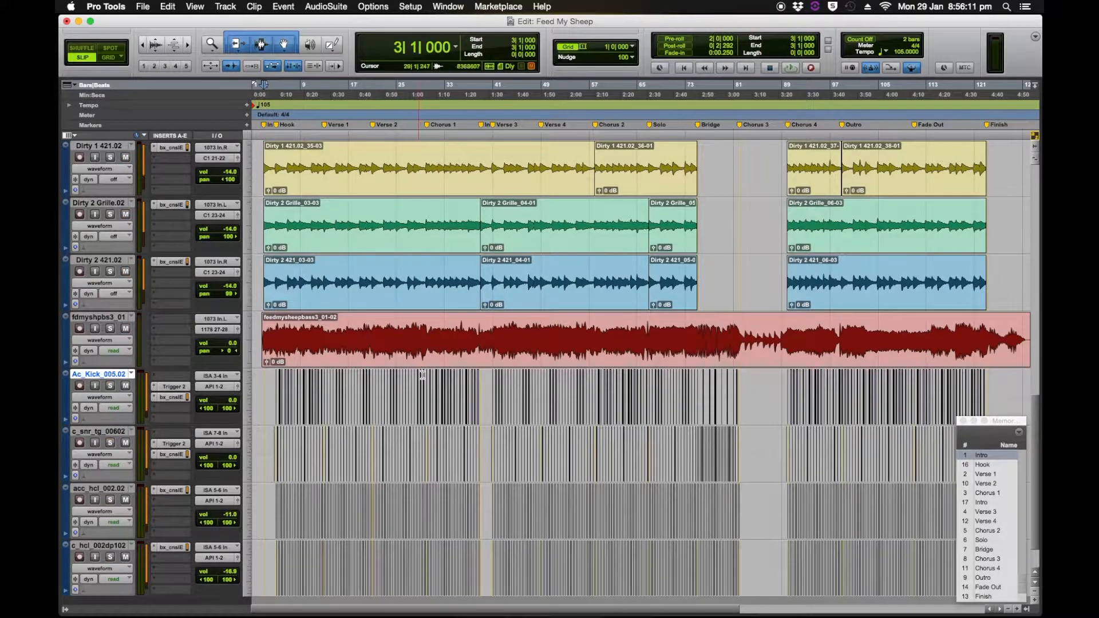
- Switch the stereo reference track to the "Feed My Sheep - For Bass" playlist and select its clip
scroll(422, 375, "up", 15)
scroll(422, 375, "up", 2)
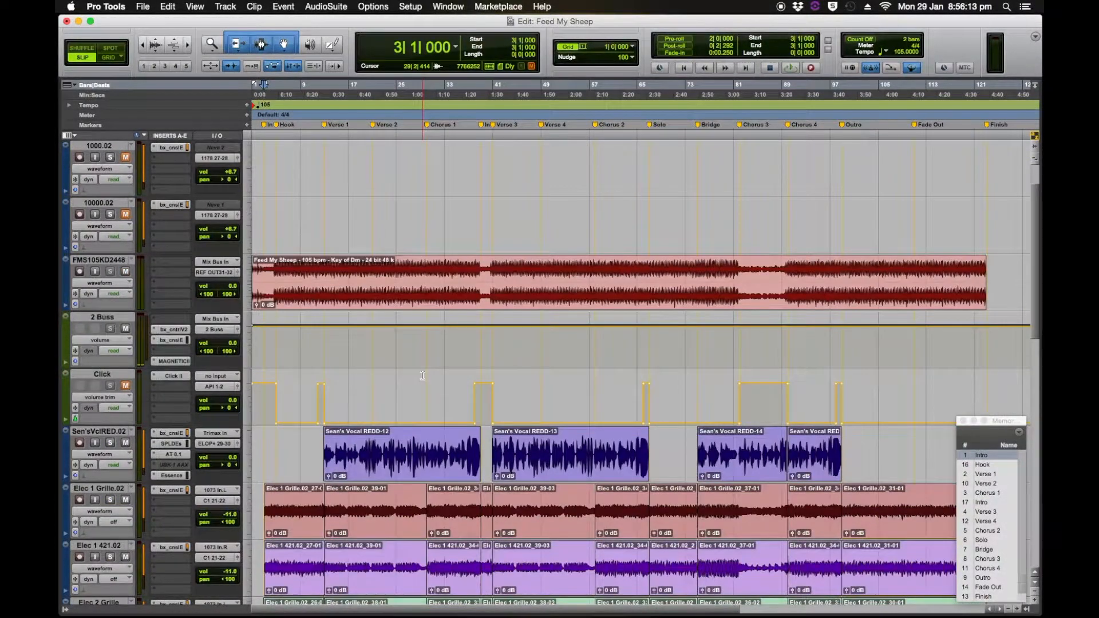
left_click(415, 299)
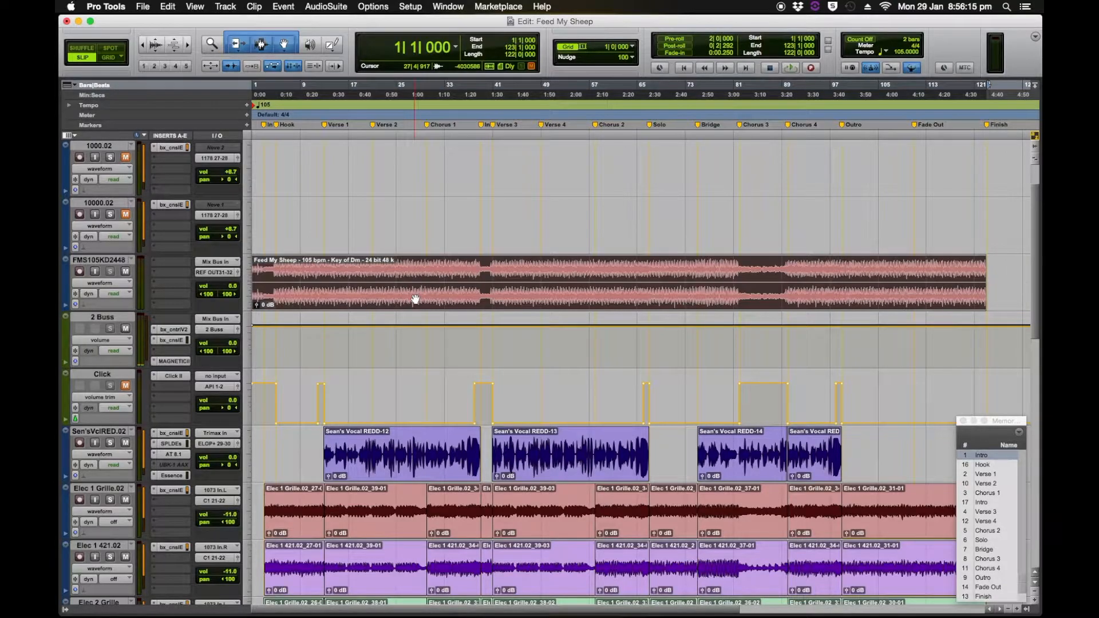
left_click(131, 261)
left_click(276, 272)
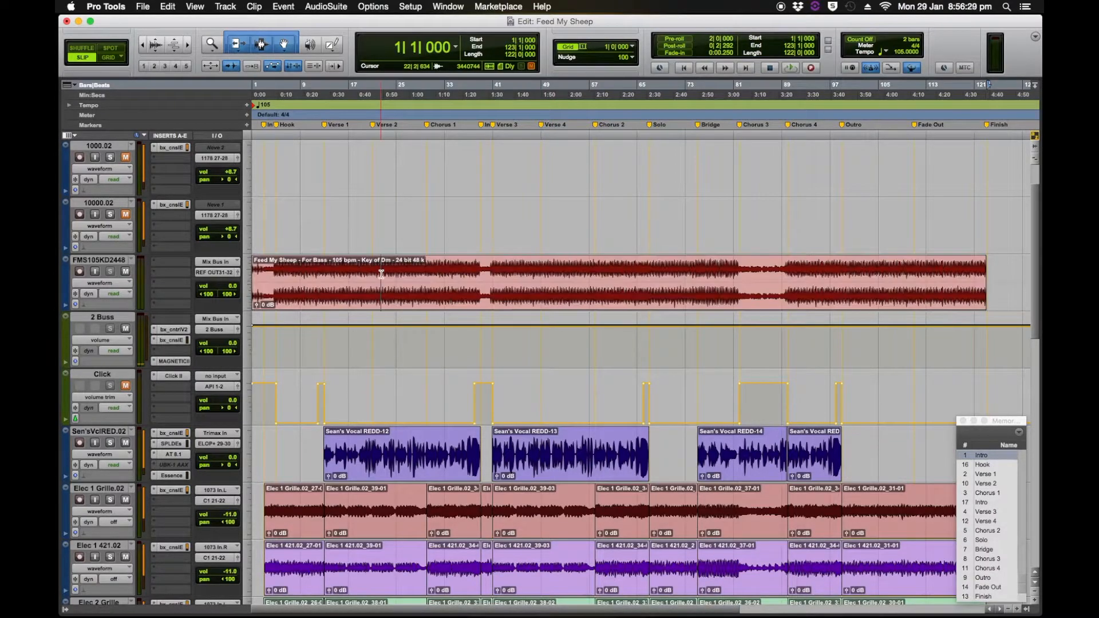
left_click(375, 293)
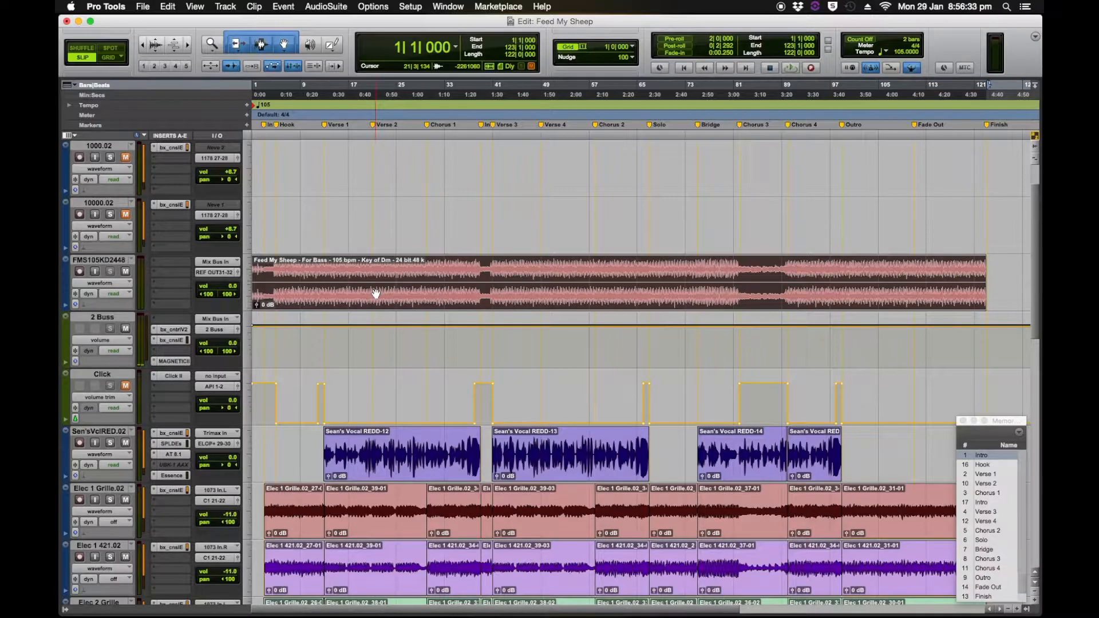
- In the Mix window, select the vocal track, examine its available hardware outputs and review the output routing of the guitar channels
key("super+equal")
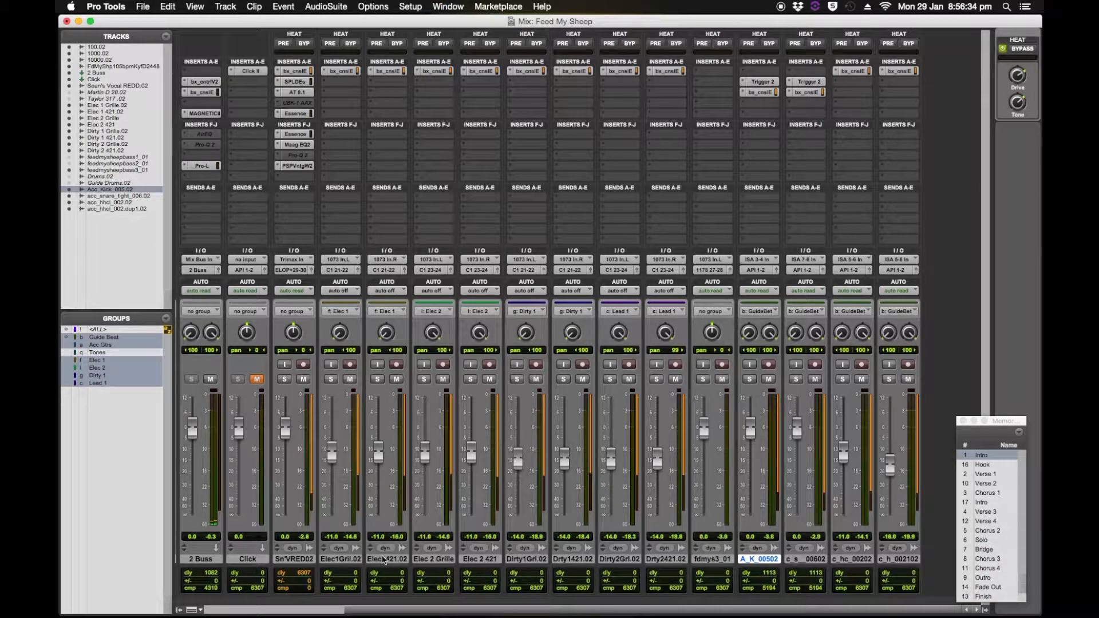
left_click_drag(386, 610, 277, 616)
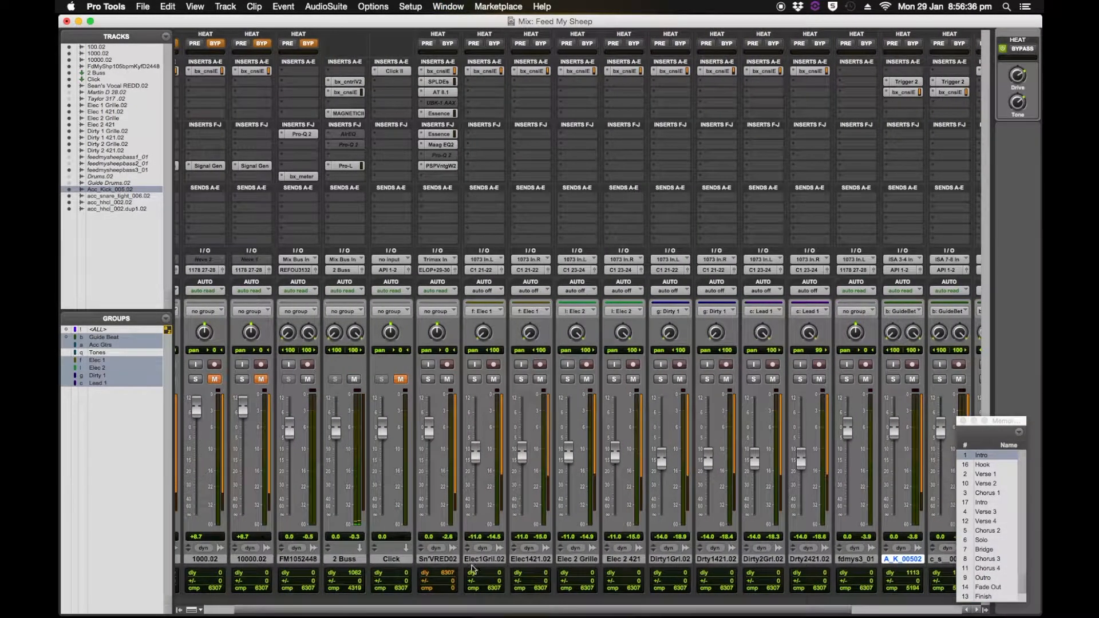
left_click(439, 561)
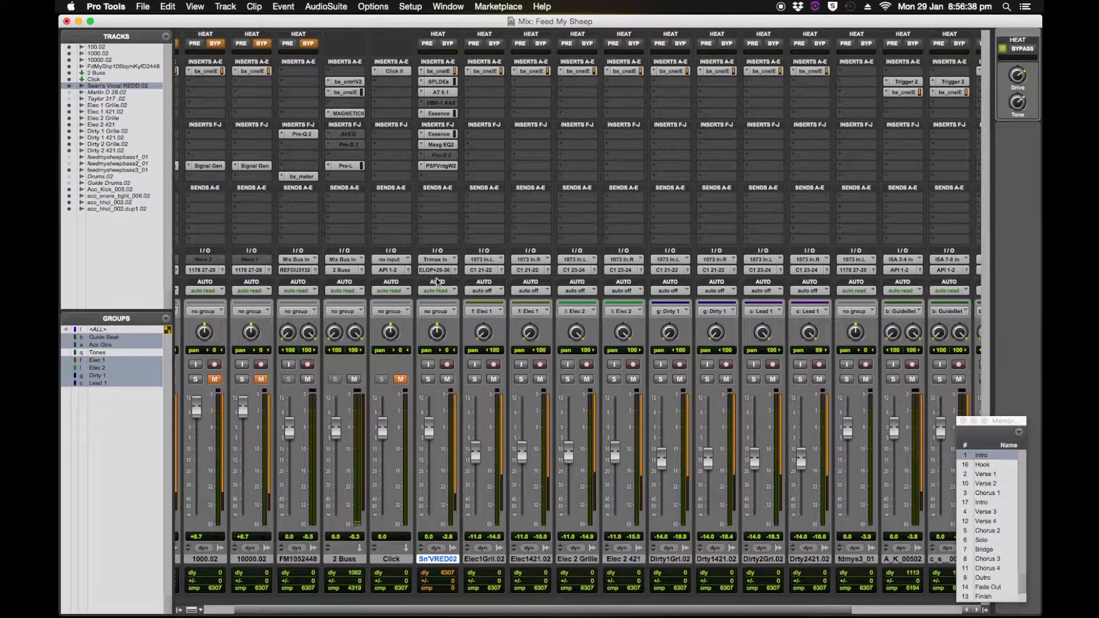
left_click(441, 271)
mouse_move(449, 271)
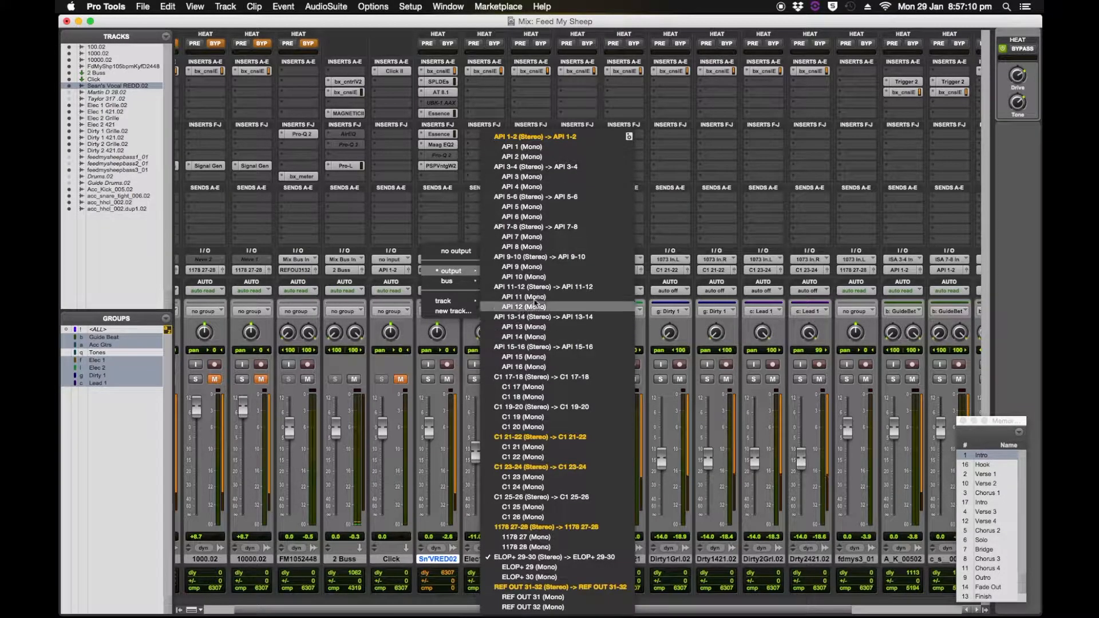
left_click(435, 213)
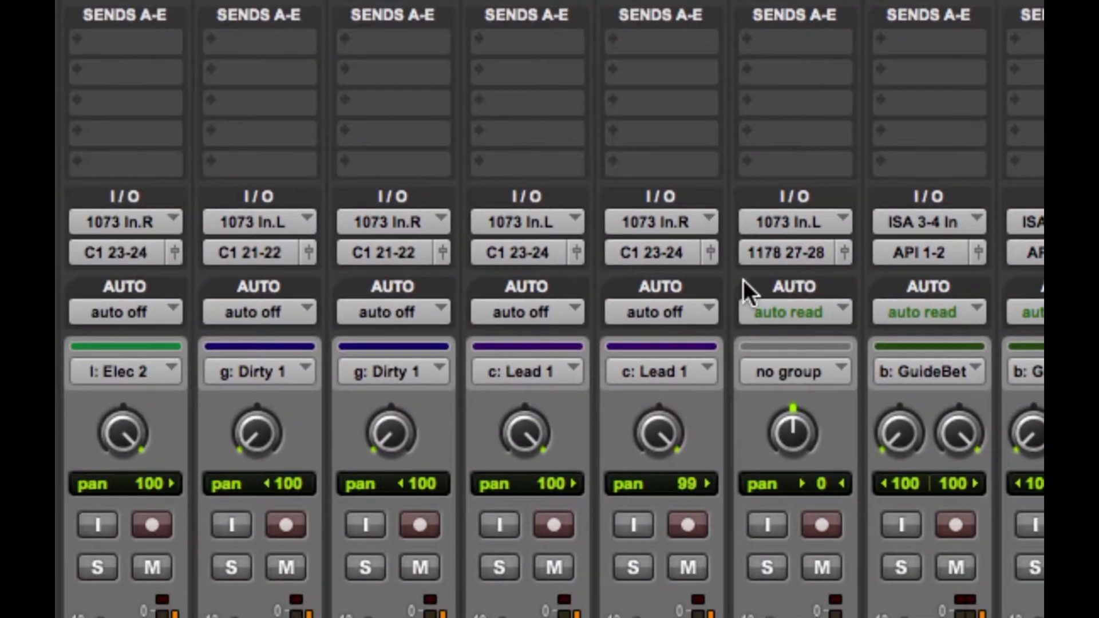
scroll(746, 280, "left", 3)
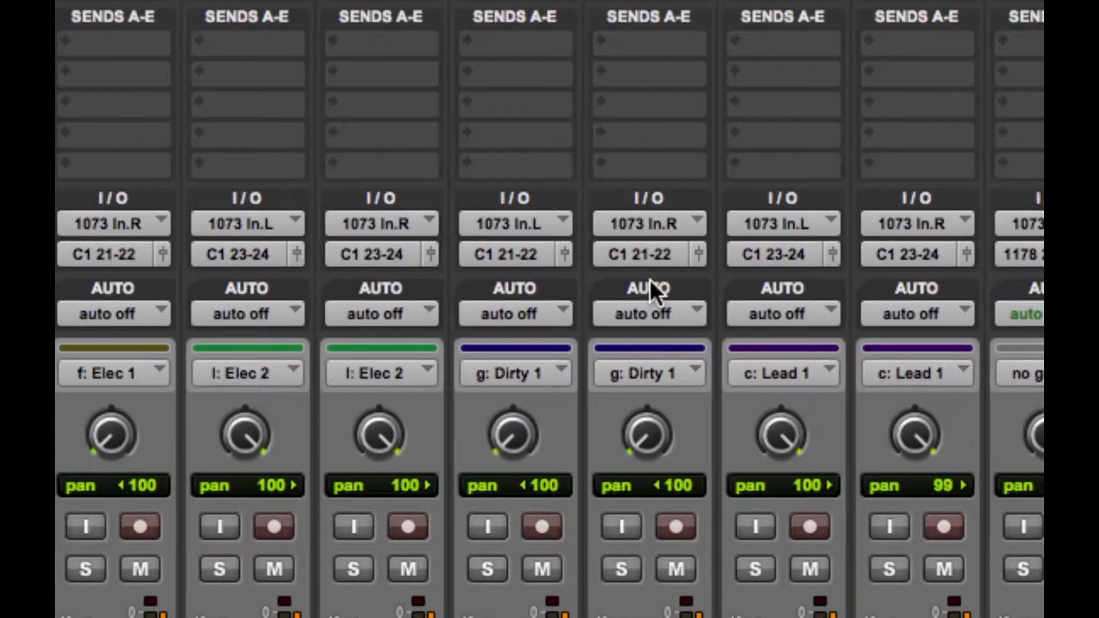
scroll(598, 270, "up", 1)
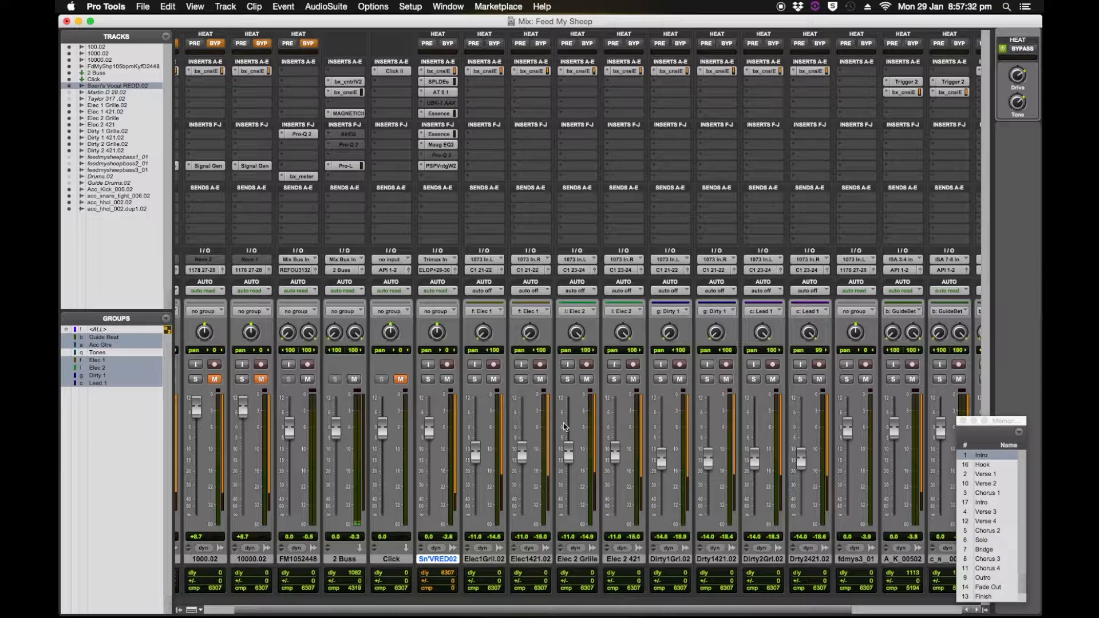
- Assign Mix Bus In (Stereo) as the 2 Buss track's input, and select the track to check its output options
scroll(450, 612, "left", 3)
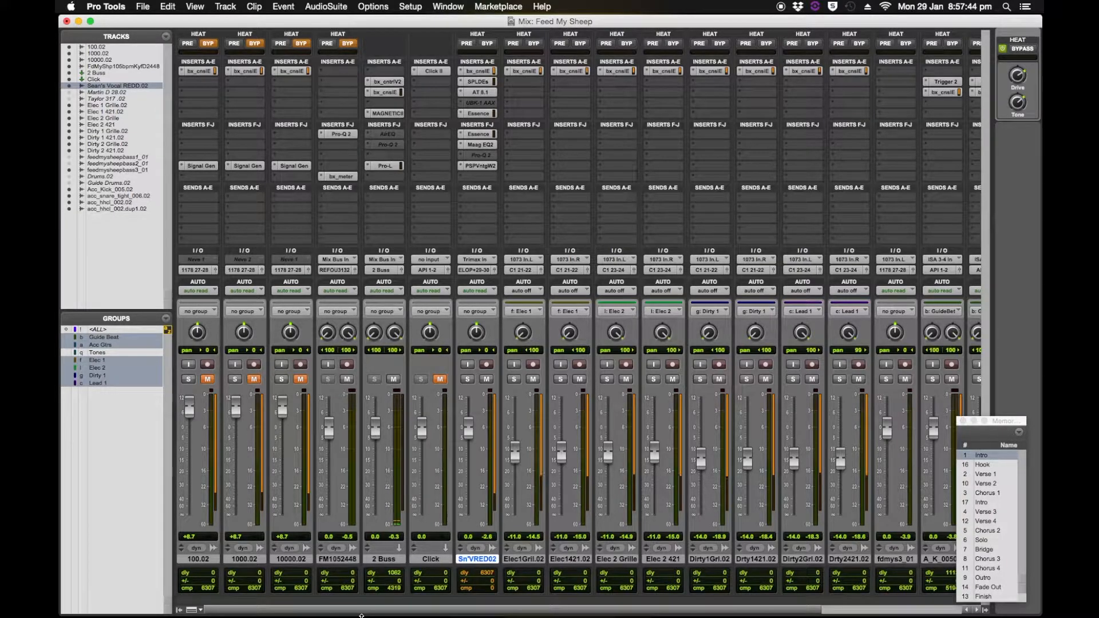
left_click(392, 263)
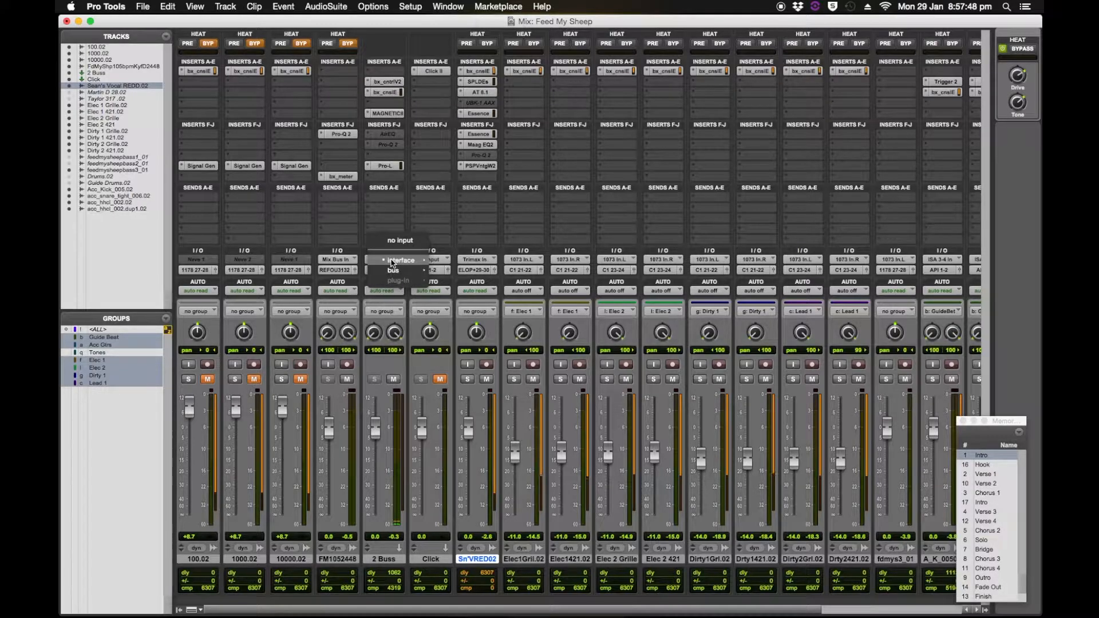
mouse_move(395, 261)
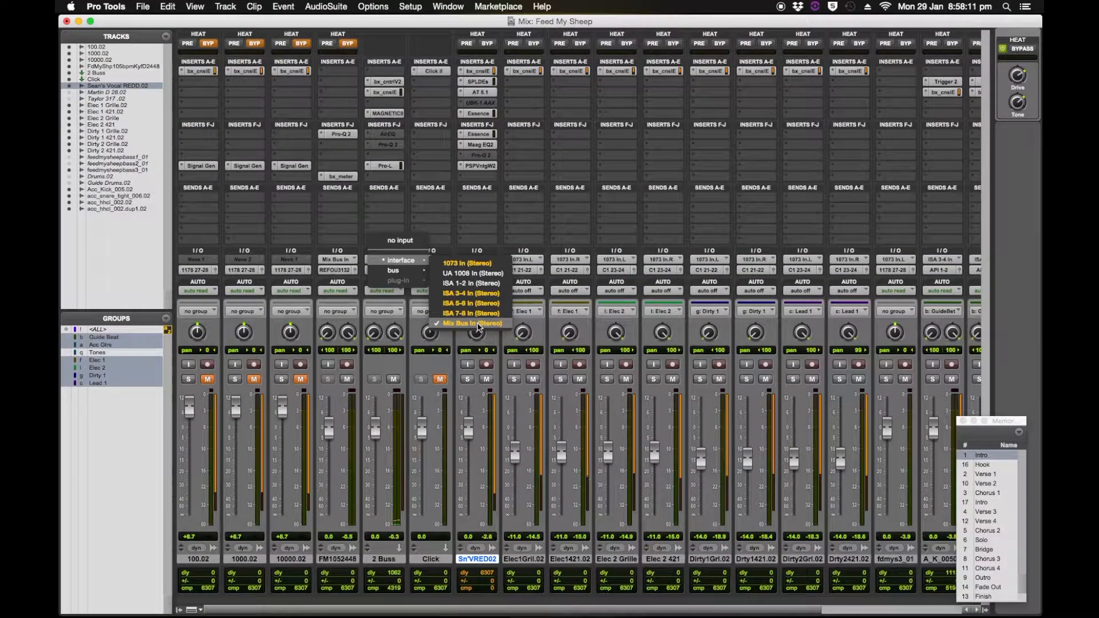
left_click(474, 324)
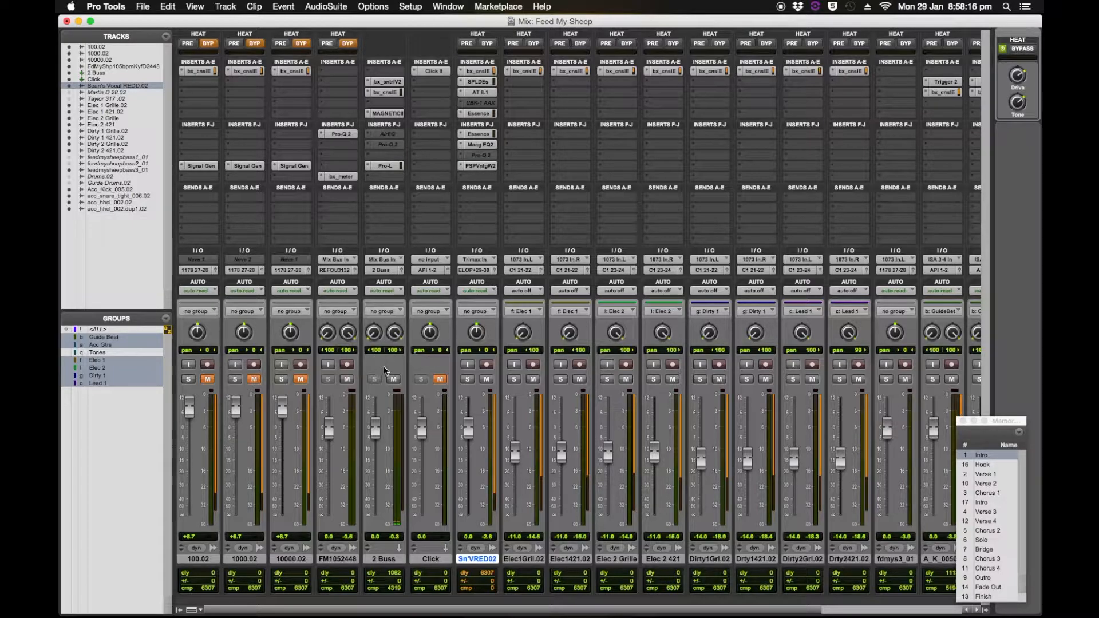
left_click(383, 559)
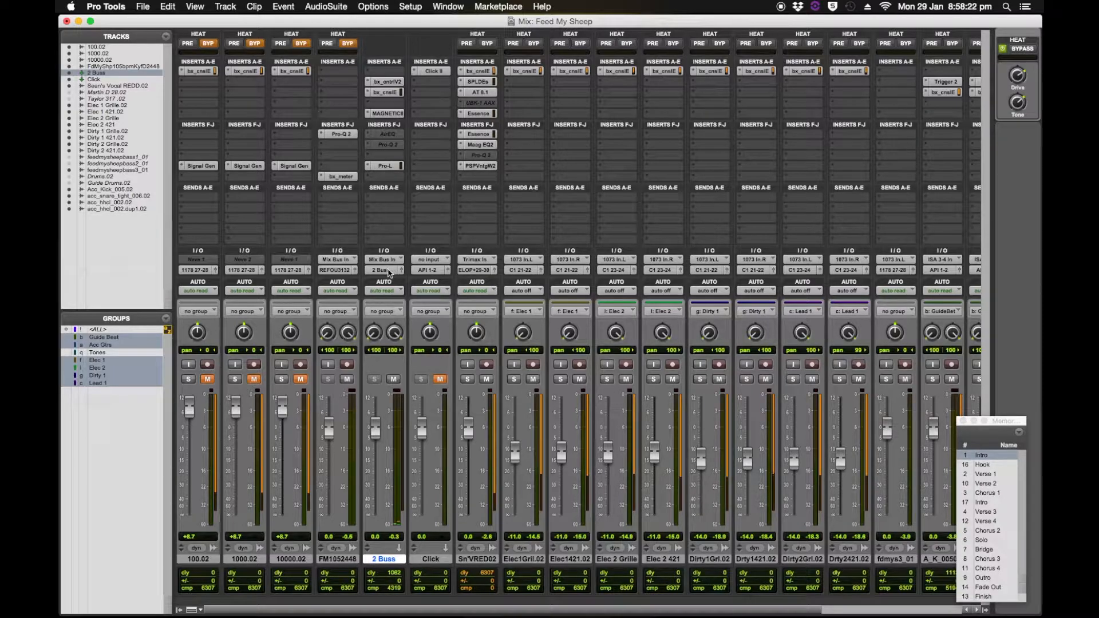
left_click(387, 271)
mouse_move(400, 281)
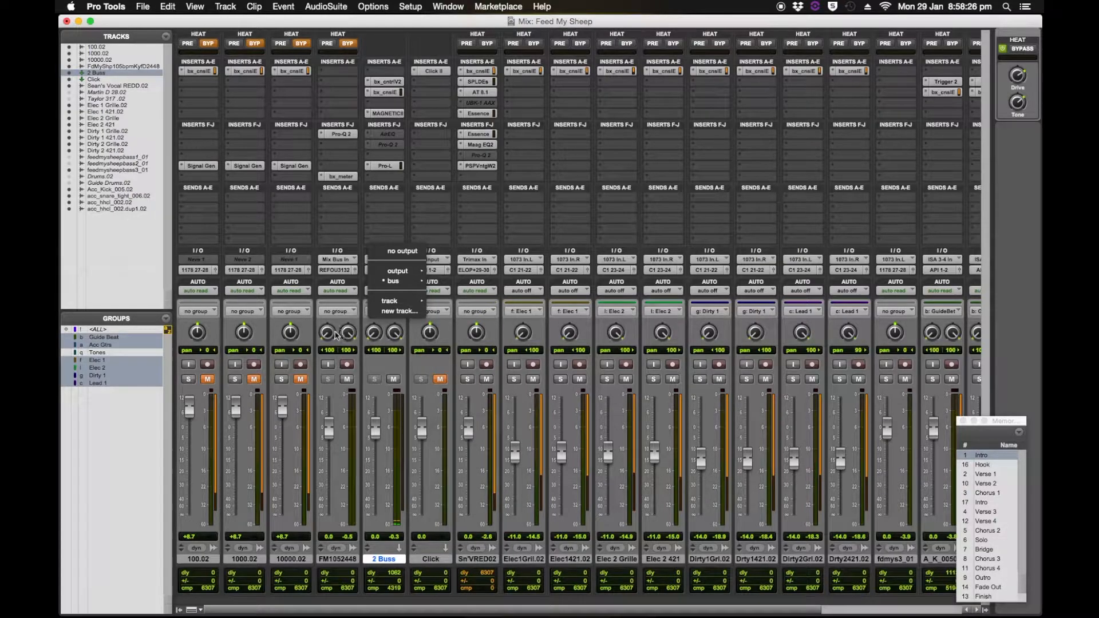
left_click(343, 323)
- Set the FM1052448 track's input to the bus 2 Buss (Stereo) and review its output options
left_click(345, 260)
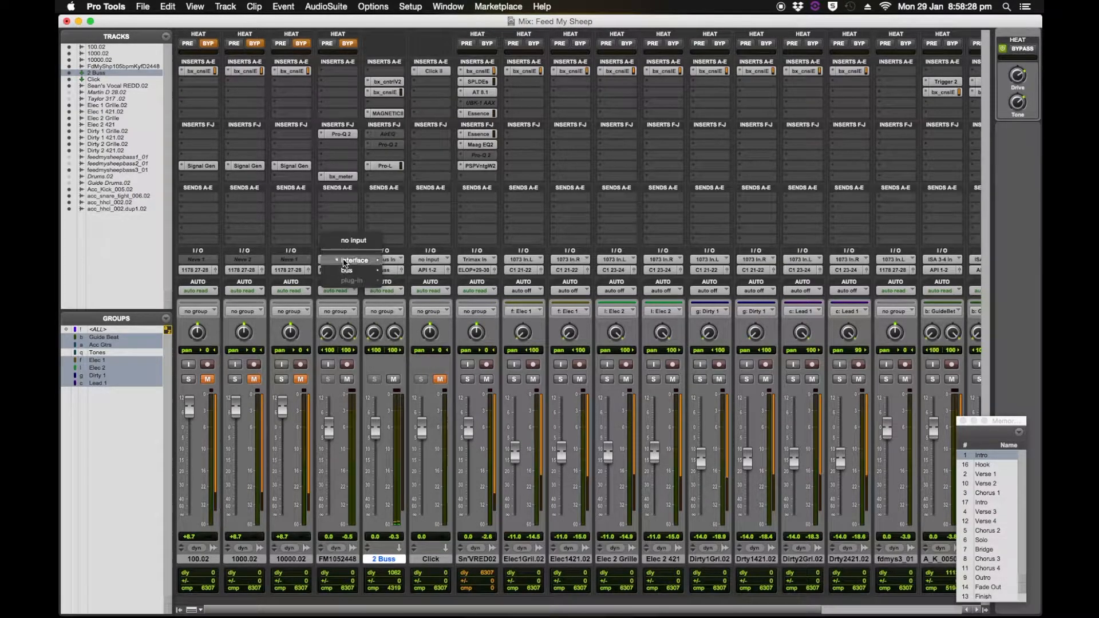
mouse_move(347, 270)
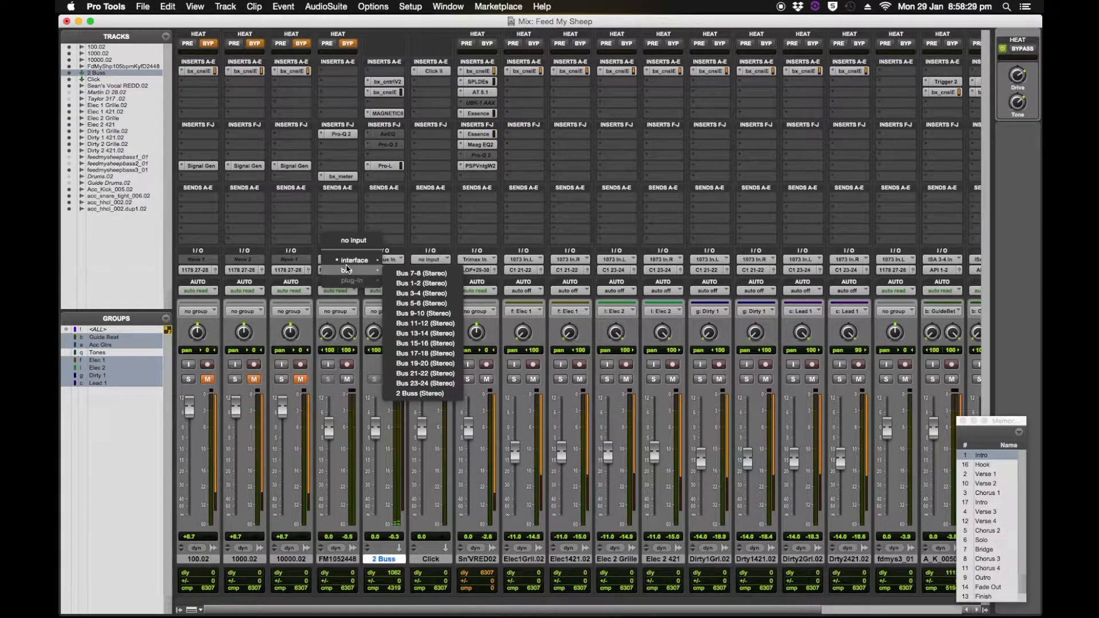
left_click(420, 393)
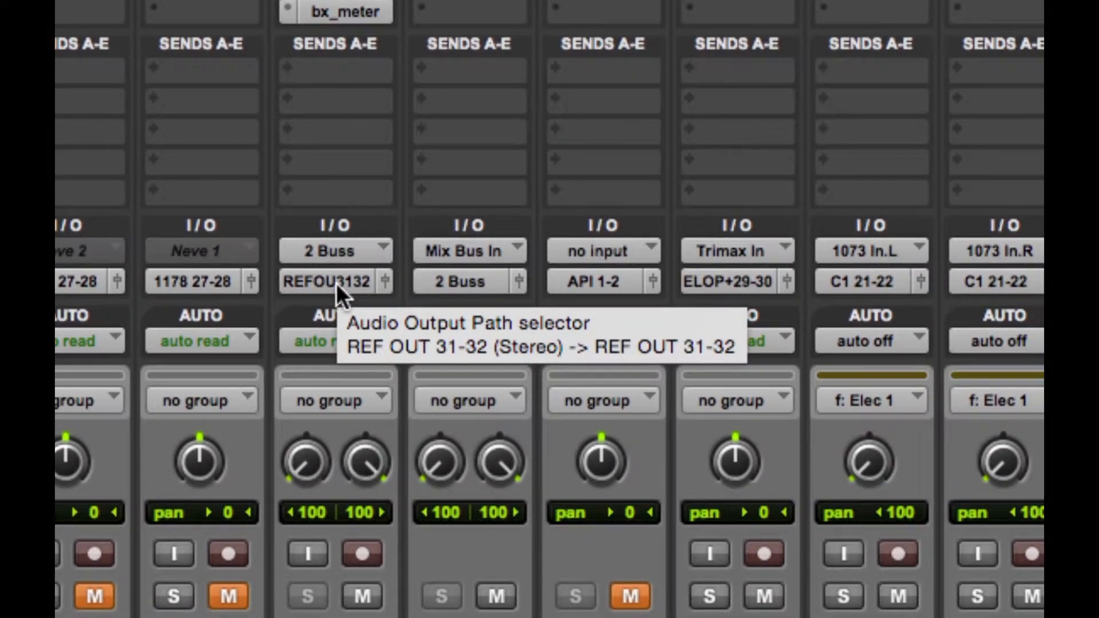
left_click(335, 283)
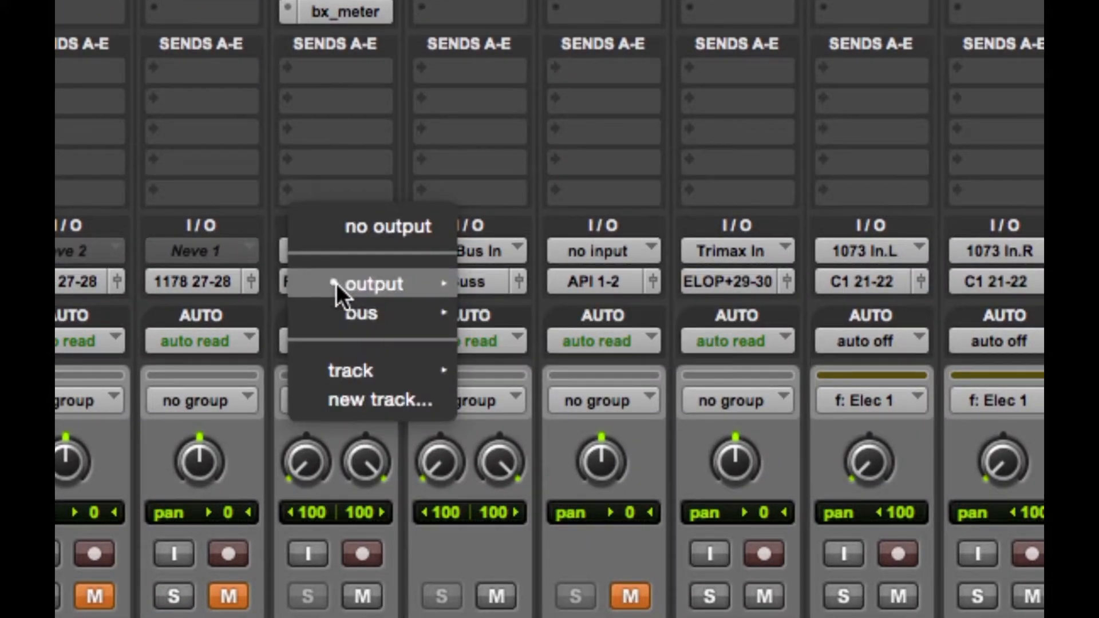
mouse_move(346, 286)
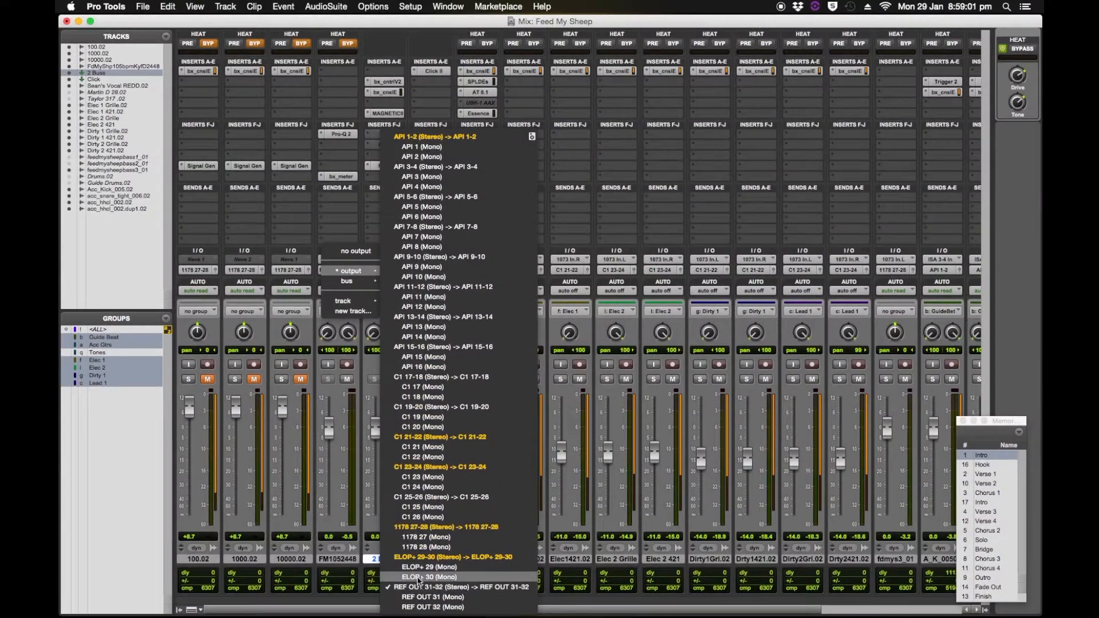
left_click(250, 196)
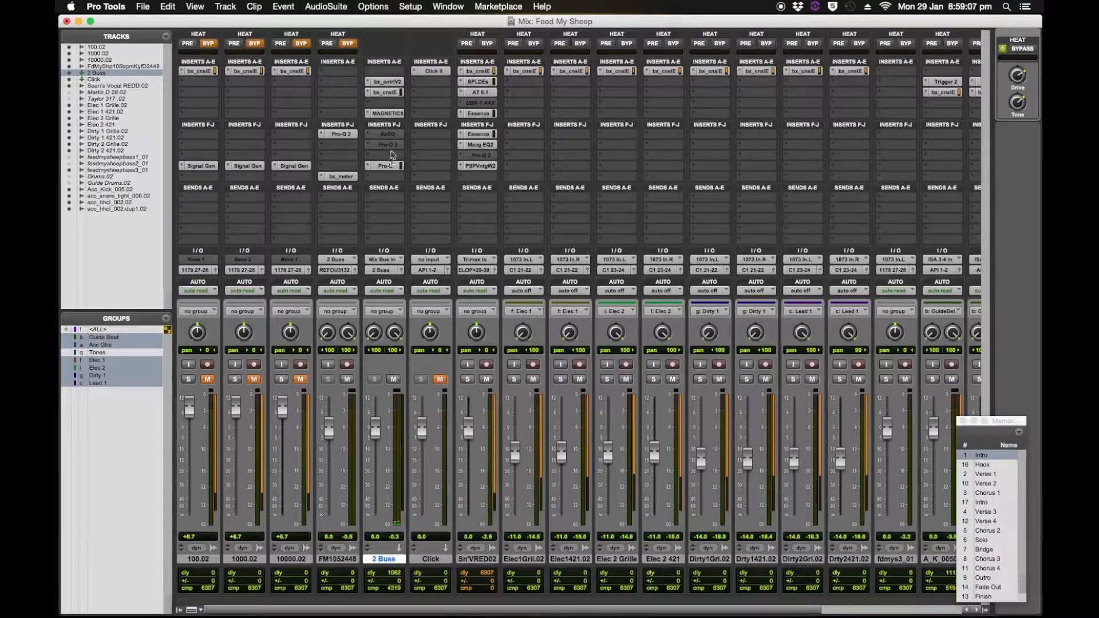
- Examine the bx_control V2, bx_console E, MAGNETIC II and Pro-L plug-ins on the 2 Buss track
left_click(391, 83)
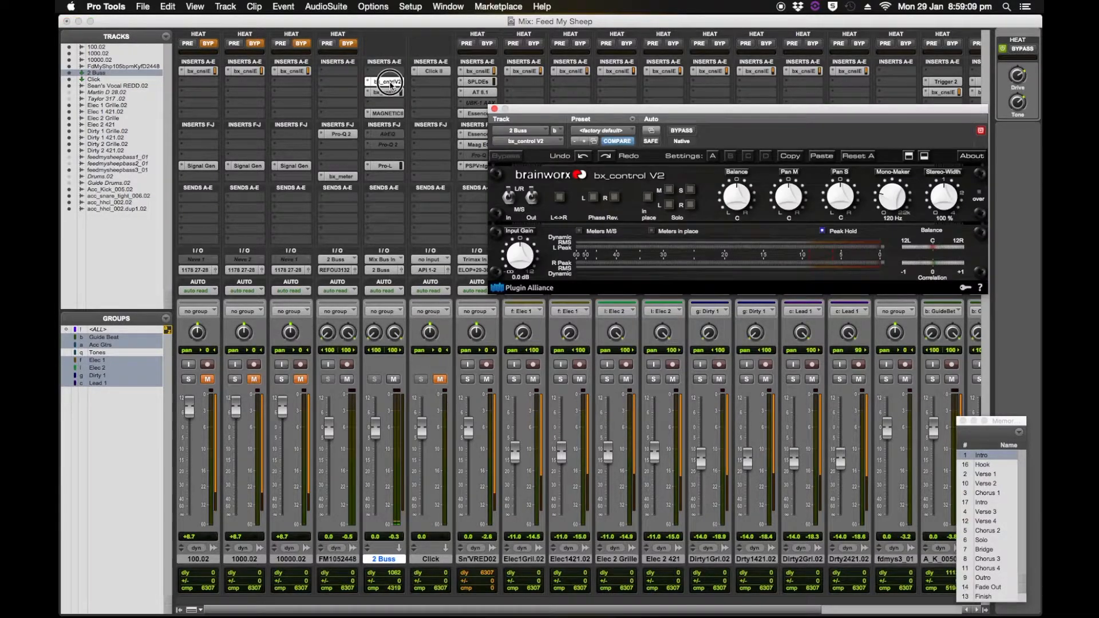
left_click(390, 92)
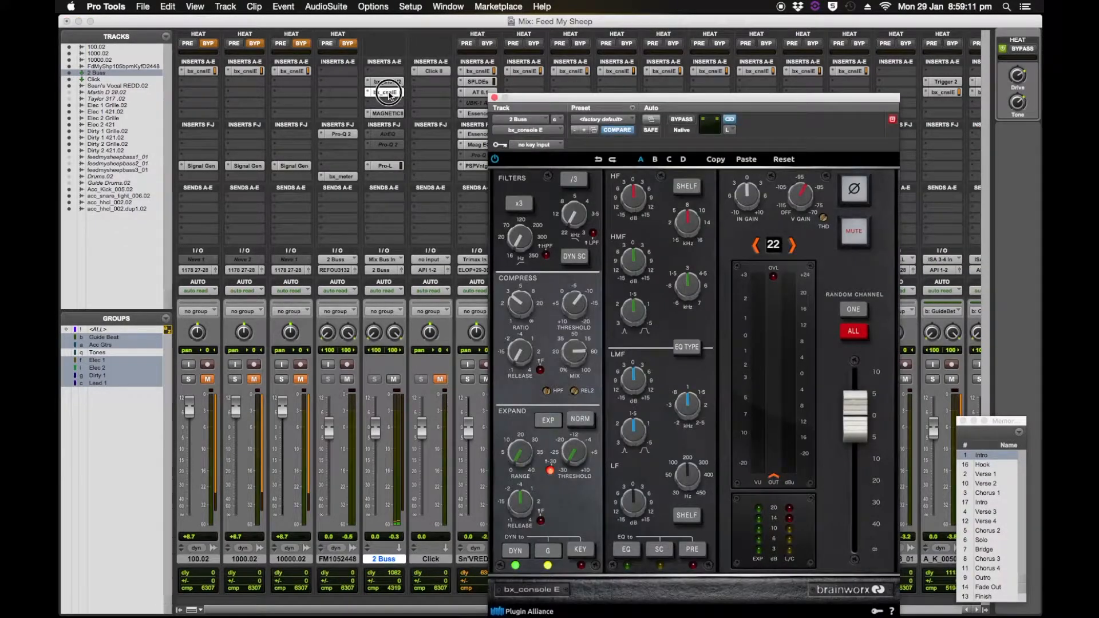
left_click(390, 92)
left_click(388, 114)
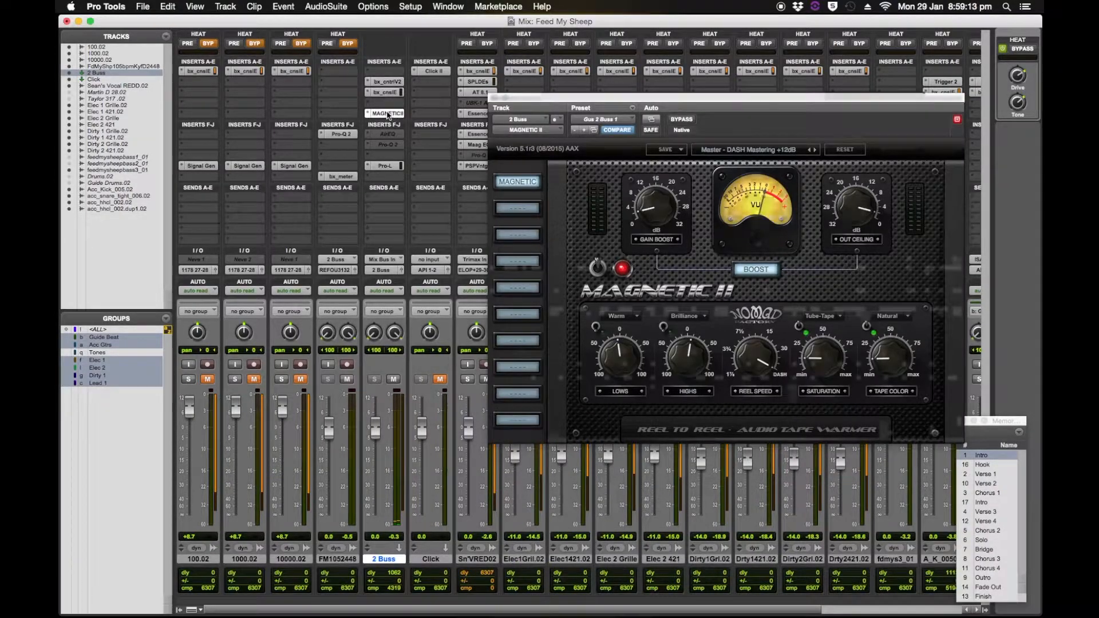
left_click(387, 114)
left_click(384, 166)
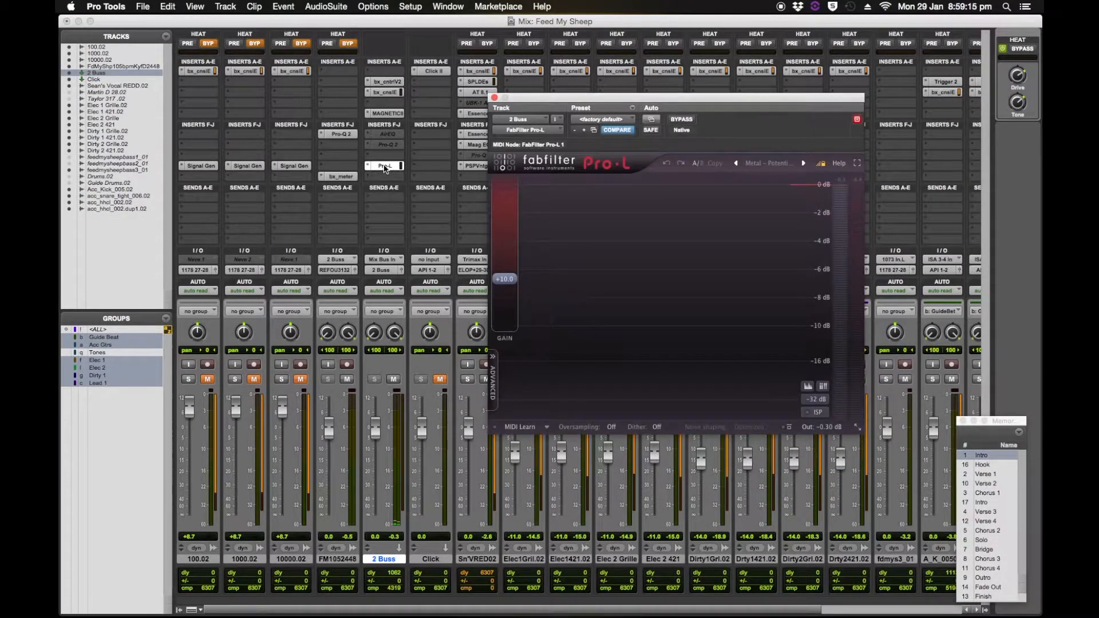
left_click(384, 166)
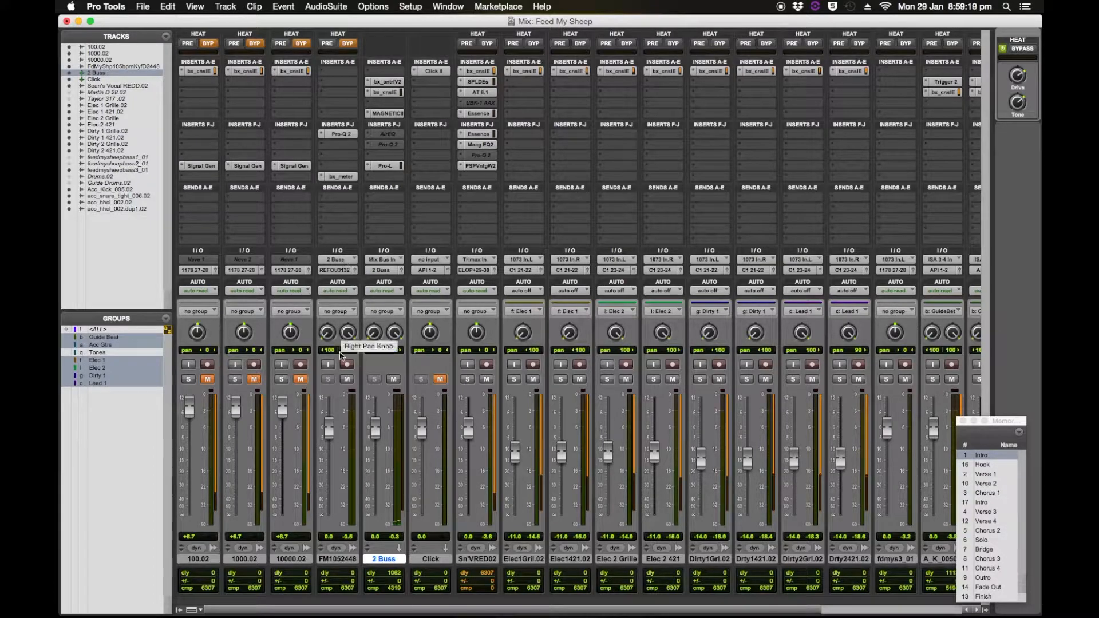
- Set the print track's input to the Mix Bus In (Stereo) interface path
double_click(333, 559)
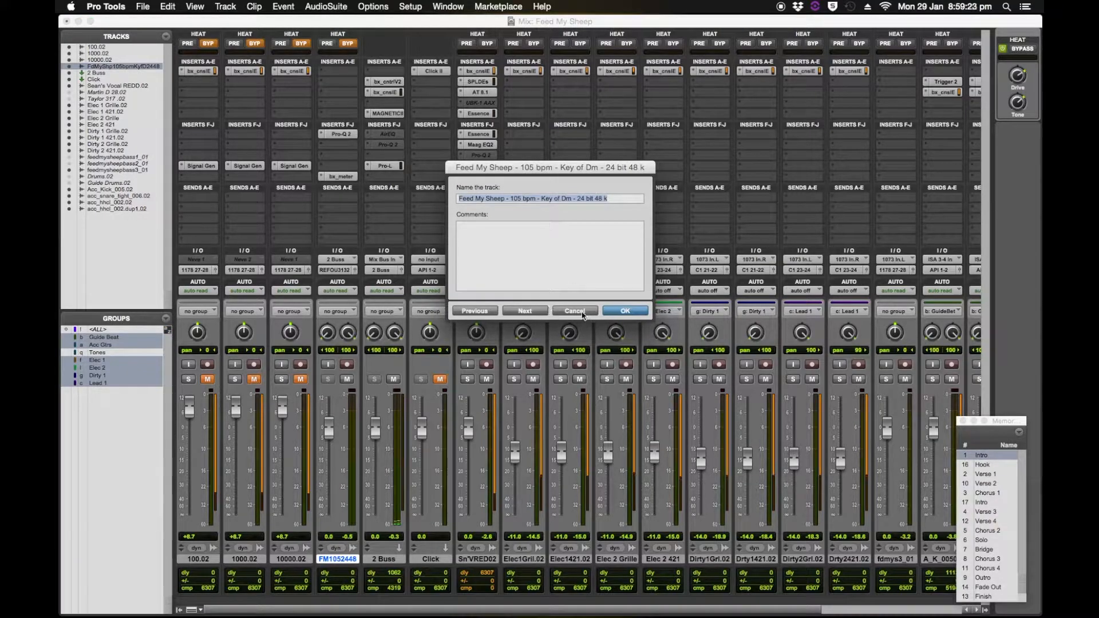
left_click(582, 314)
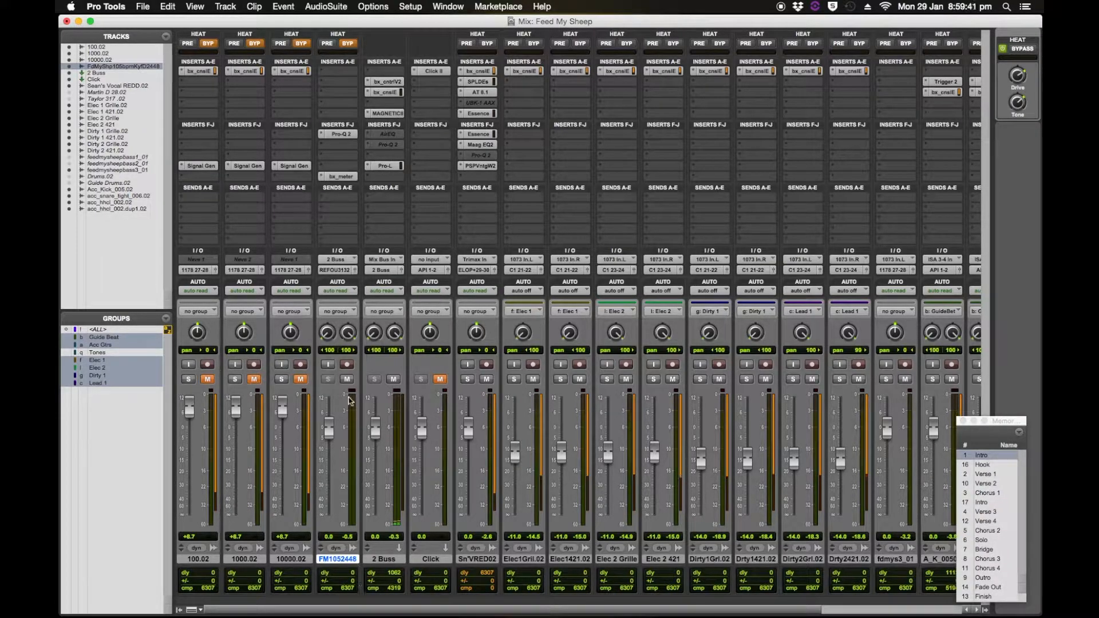
left_click(344, 264)
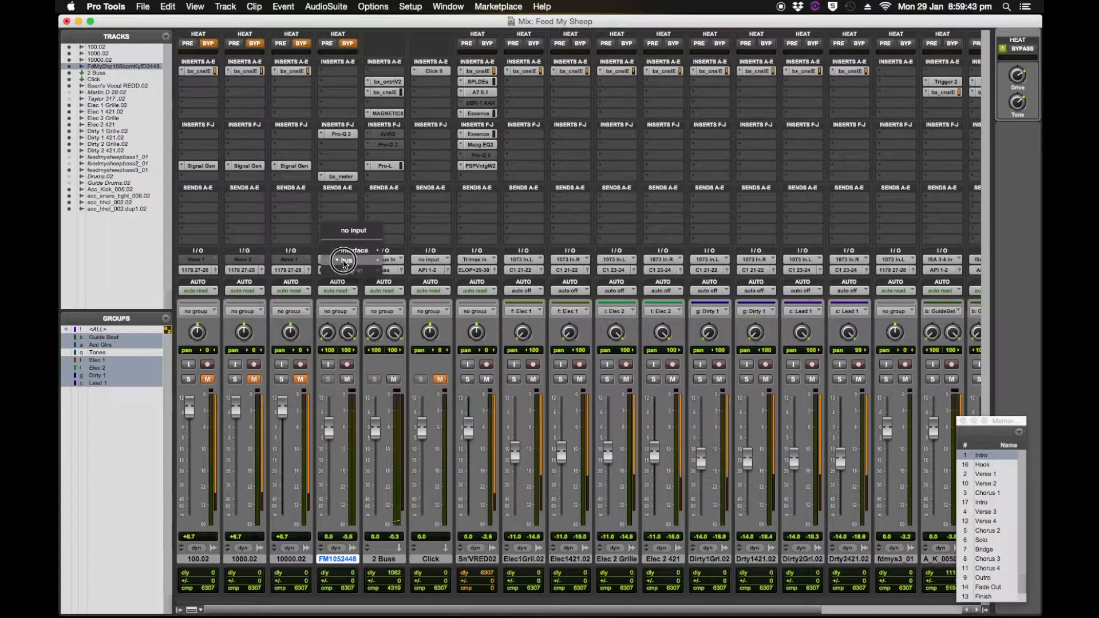
mouse_move(367, 250)
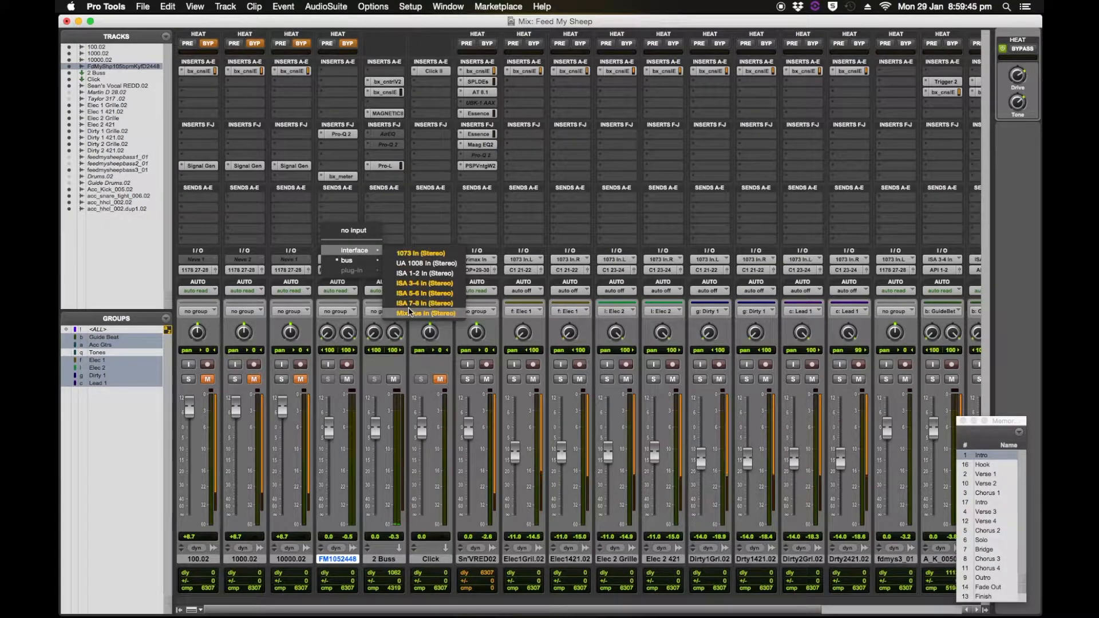
left_click(426, 313)
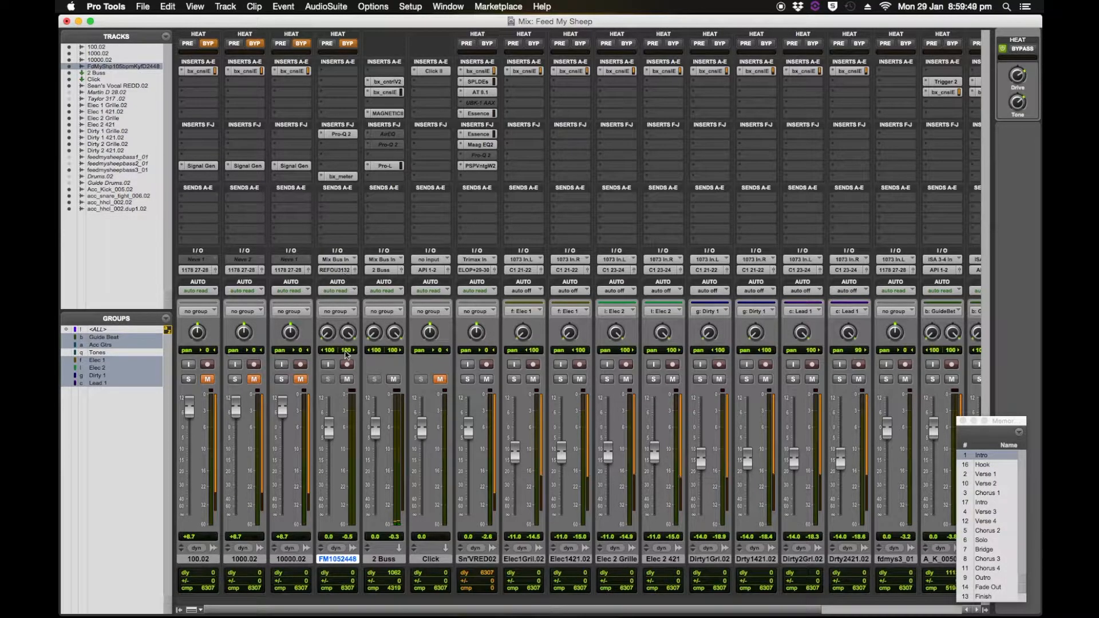
- Turn on input monitoring for the print track, check its level during playback and clear its clip indicator
left_click(329, 364)
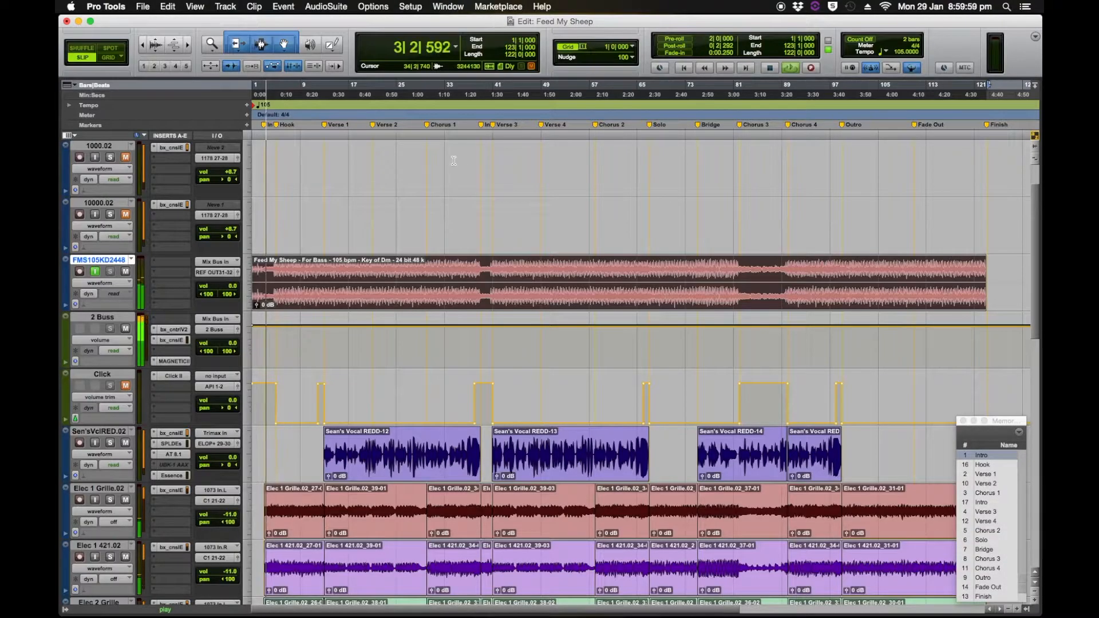
key("super+equal")
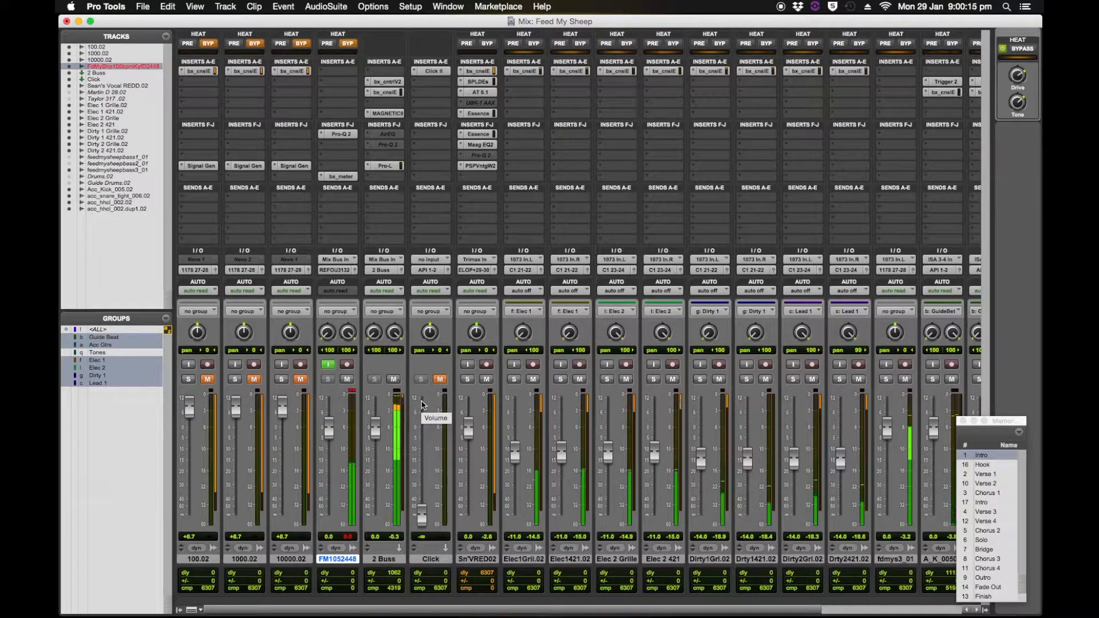
left_click(352, 391)
key("space")
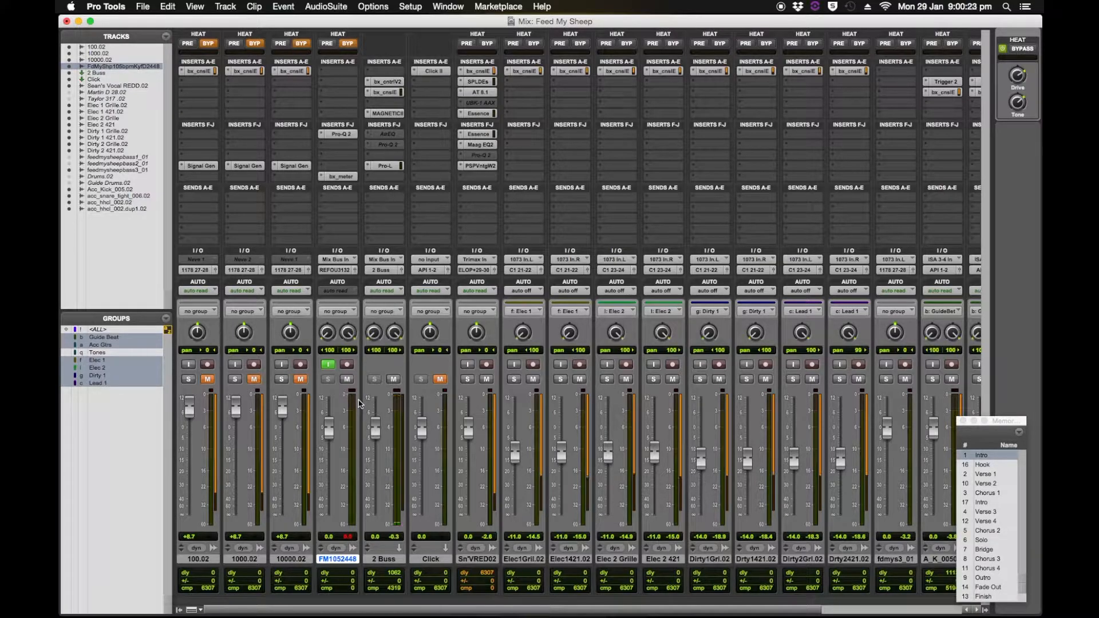
- In the Edit window, unmute the Click track and briefly play the session from the start
key("super+equal")
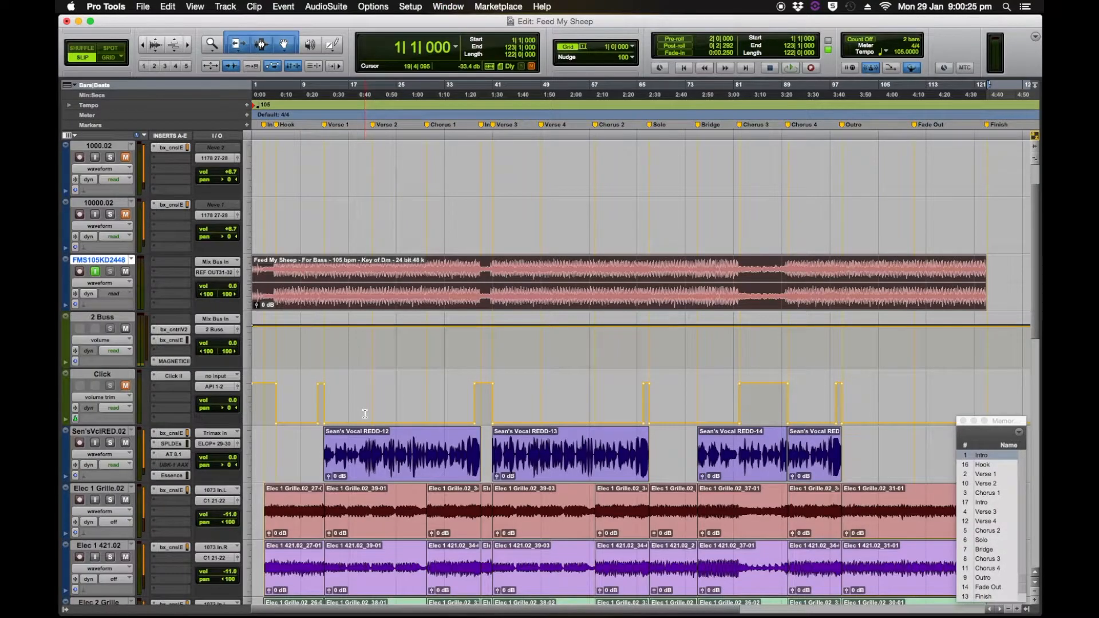
scroll(365, 413, "down", 15)
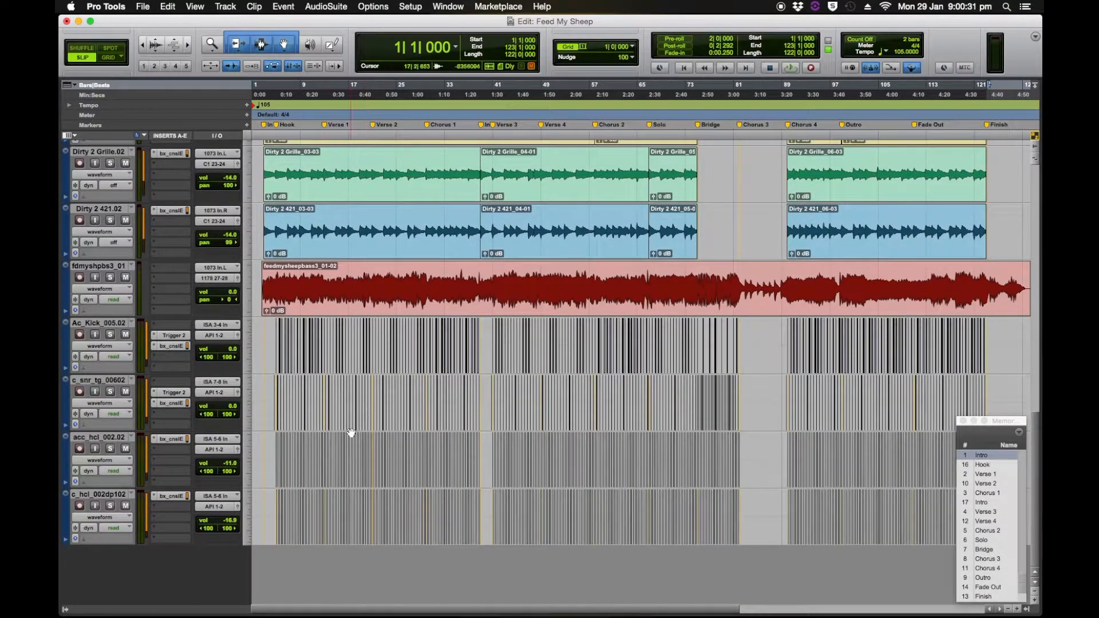
scroll(350, 433, "up", 8)
scroll(351, 433, "up", 7)
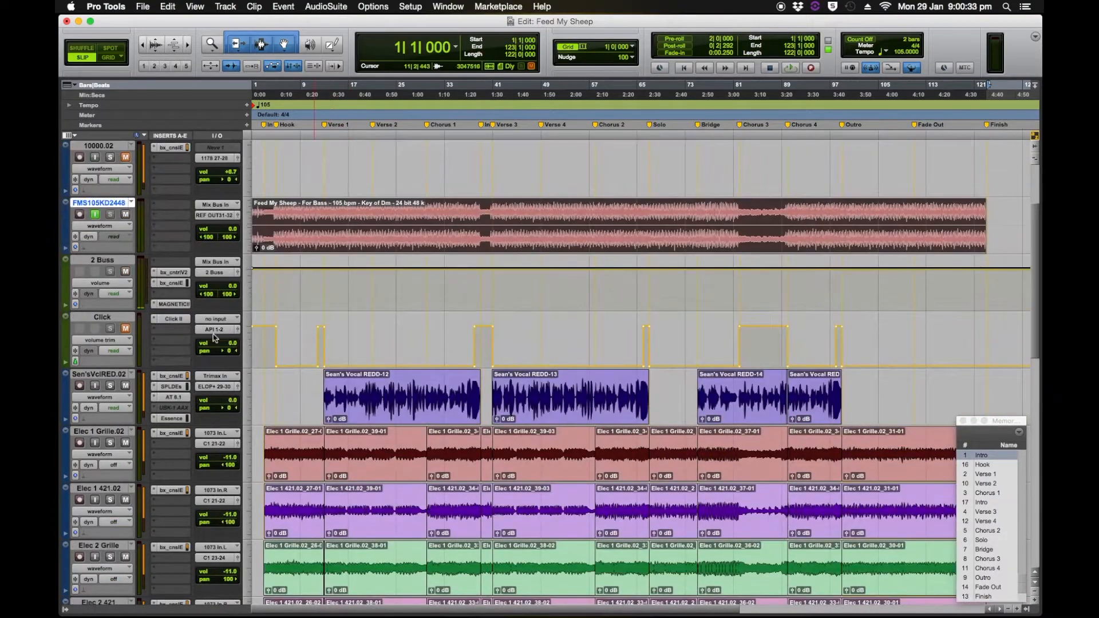
key("space")
key("space")
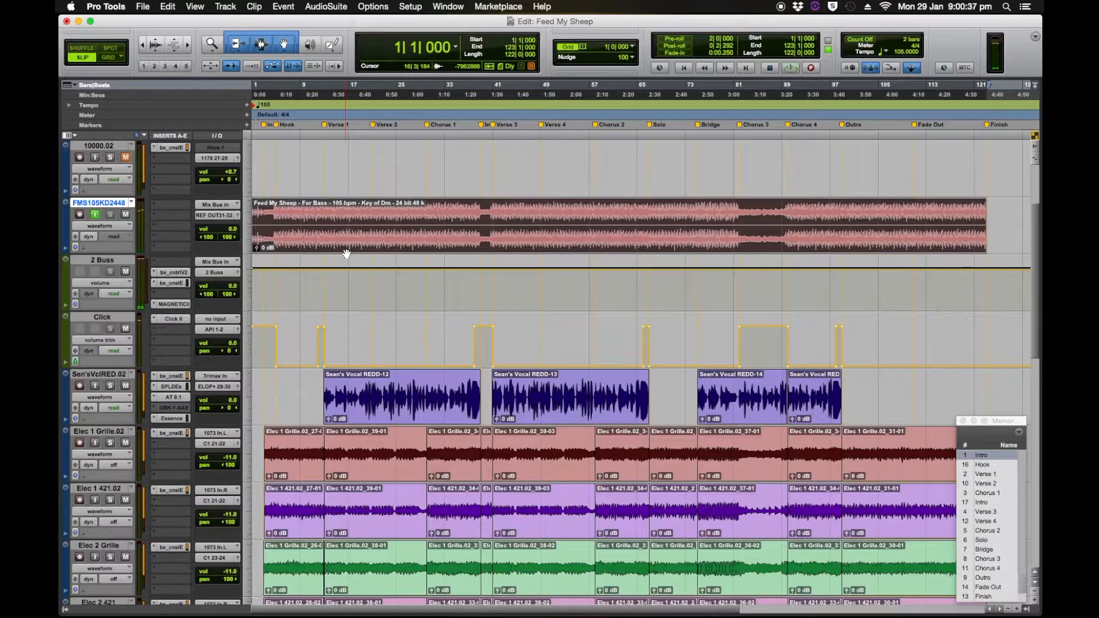
- Select the Click track and examine its Click II plug-in settings in the Mix window
left_click(113, 319)
key("super+equal")
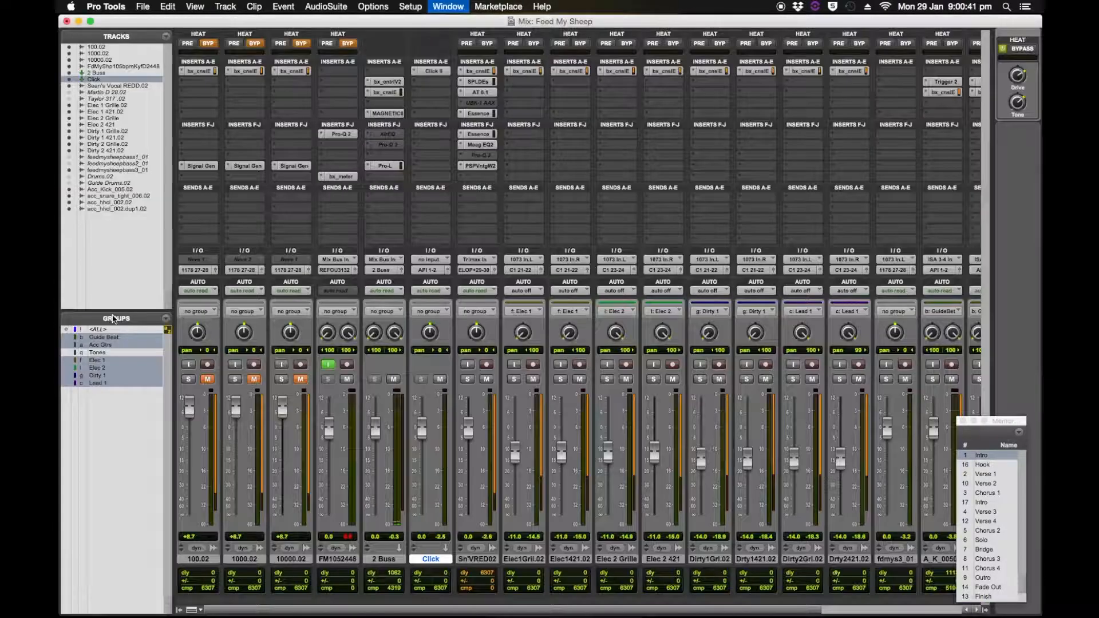
left_click(433, 72)
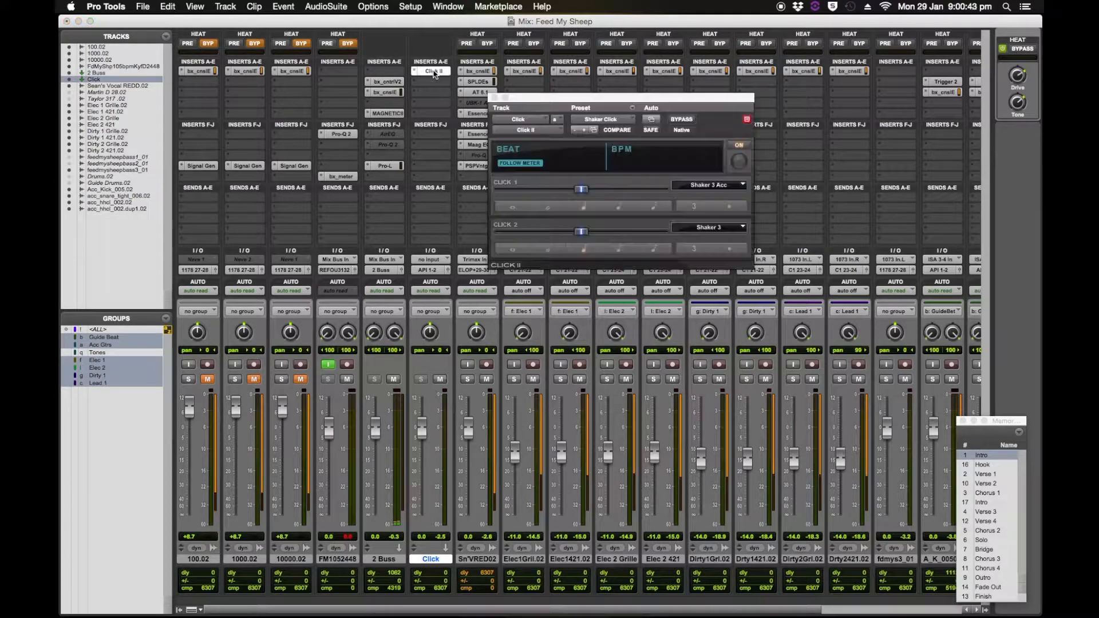
left_click(433, 72)
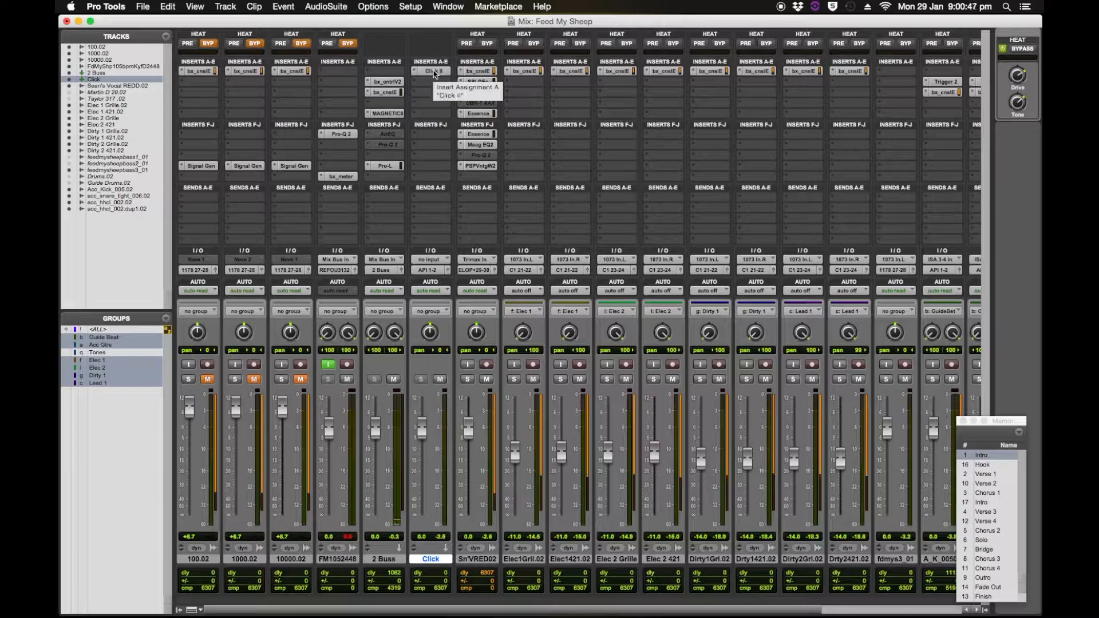
- Mute the acoustic kick, snare and two hi-hat guide tracks in the Edit window
key("super+equal")
scroll(359, 433, "down", 10)
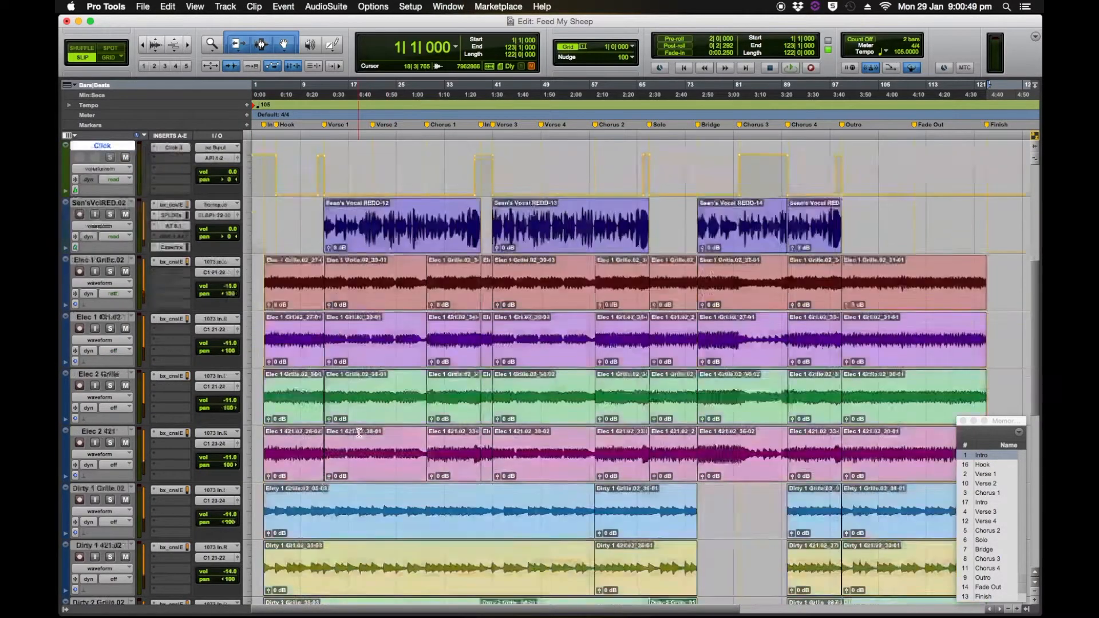
scroll(359, 432, "down", 5)
left_click(125, 335)
- Audition the session briefly from about bar 10 and again from about bar 18
left_click(305, 326)
key("space")
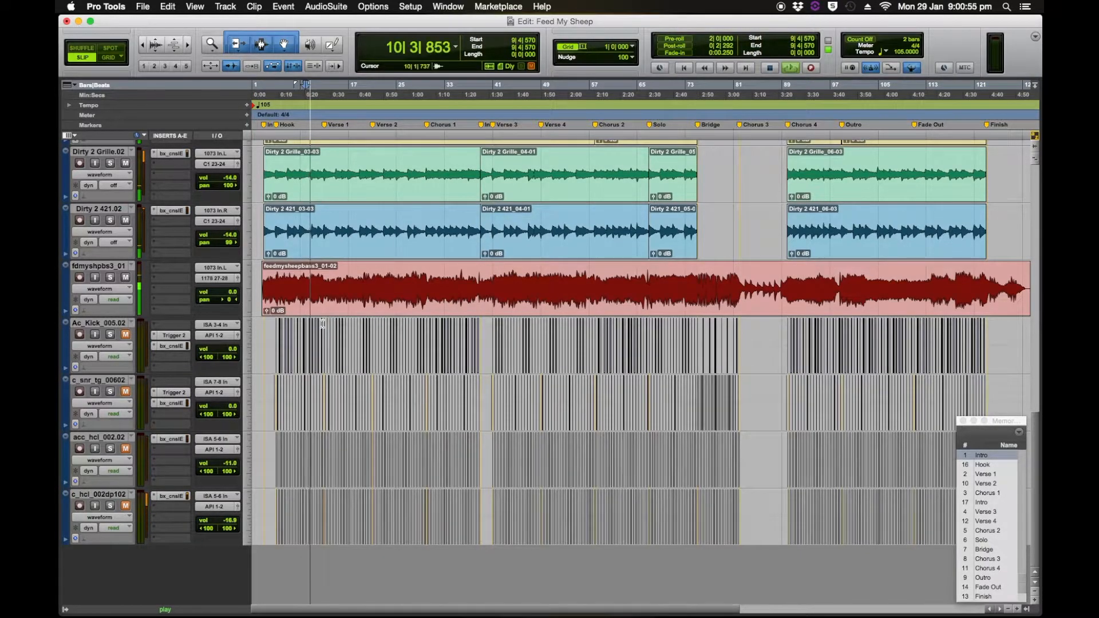
key("space")
left_click(355, 137)
key("space")
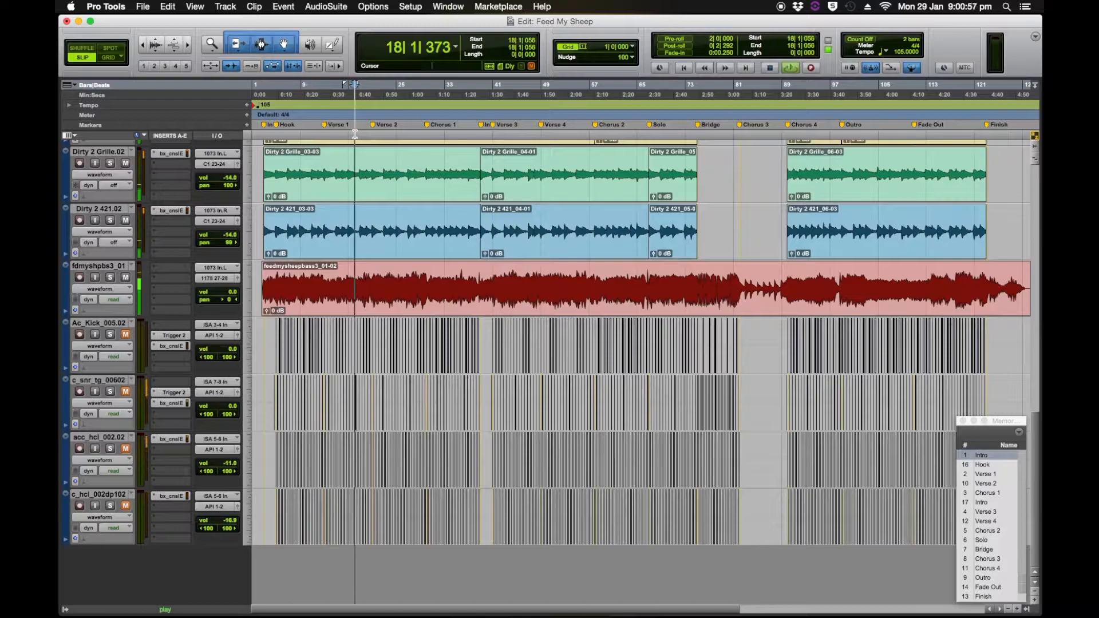
key("space")
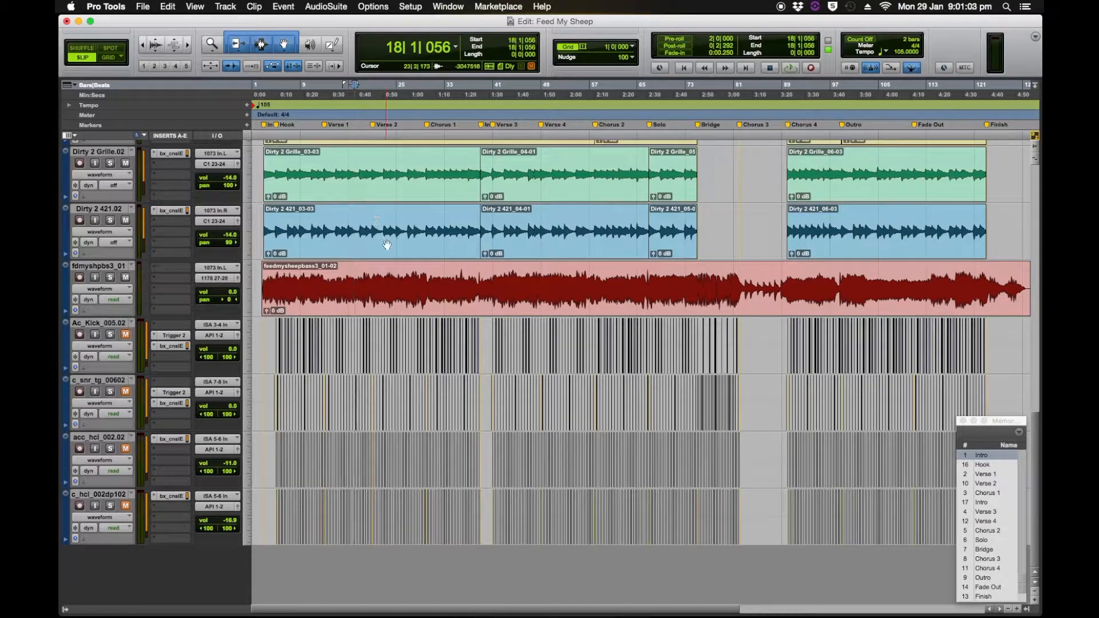
- Look through all the session's tracks, from the drums up to the print track and test tones
scroll(378, 246, "up", 2)
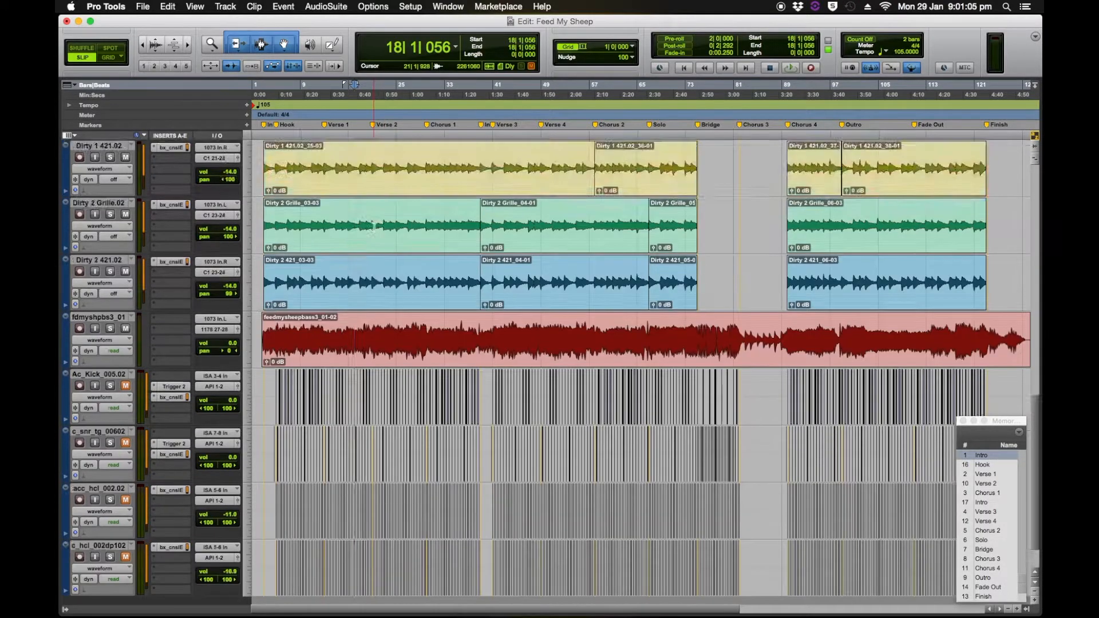
scroll(374, 226, "up", 10)
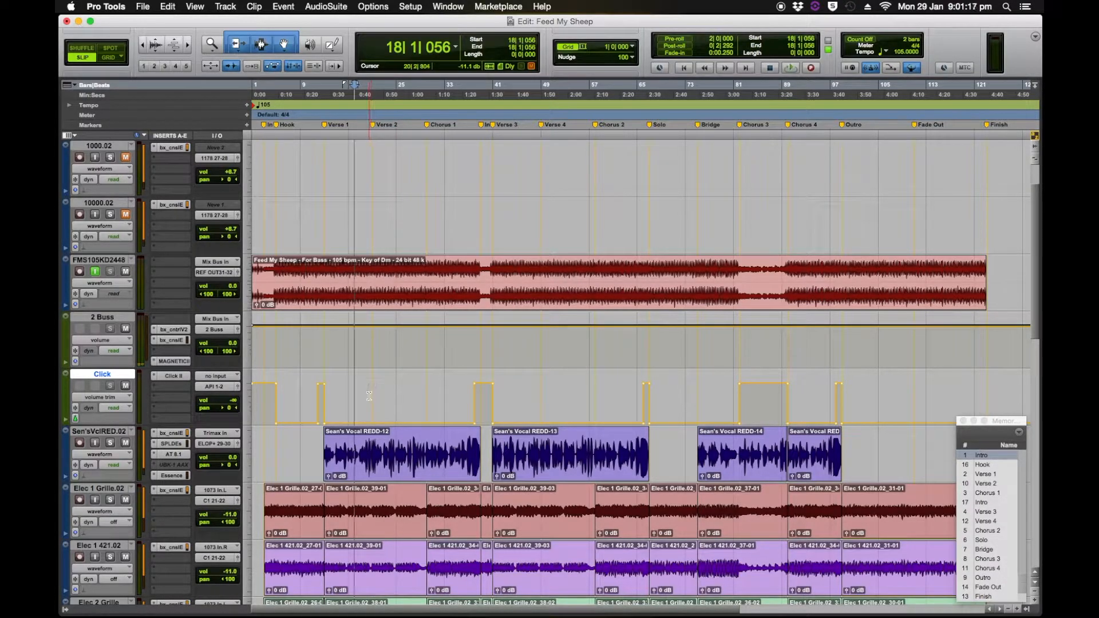
scroll(369, 396, "down", 2)
scroll(369, 396, "down", 15)
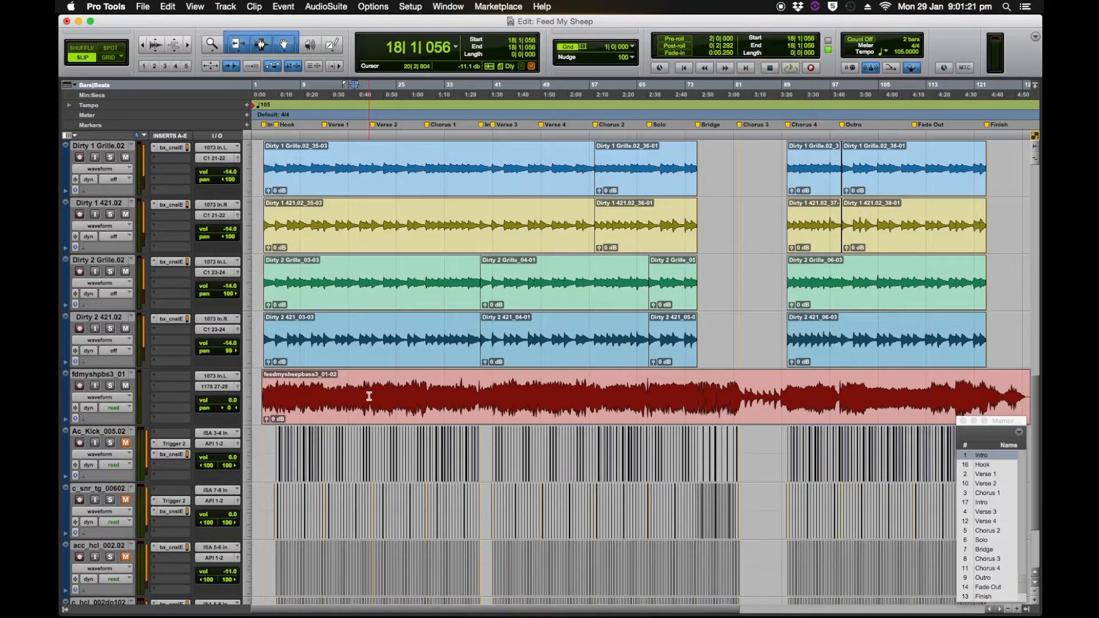
scroll(369, 396, "down", 4)
scroll(369, 396, "up", 15)
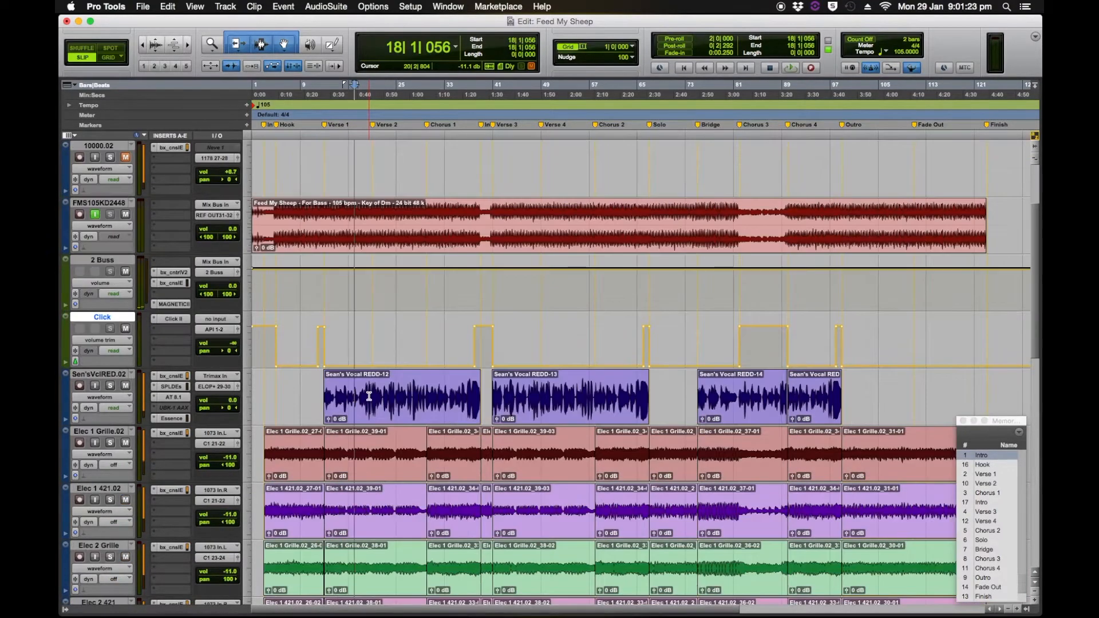
scroll(369, 396, "up", 4)
- Play the existing For Bass clip's section from about bar 10, and select the whole clip on the print track
left_click(373, 353)
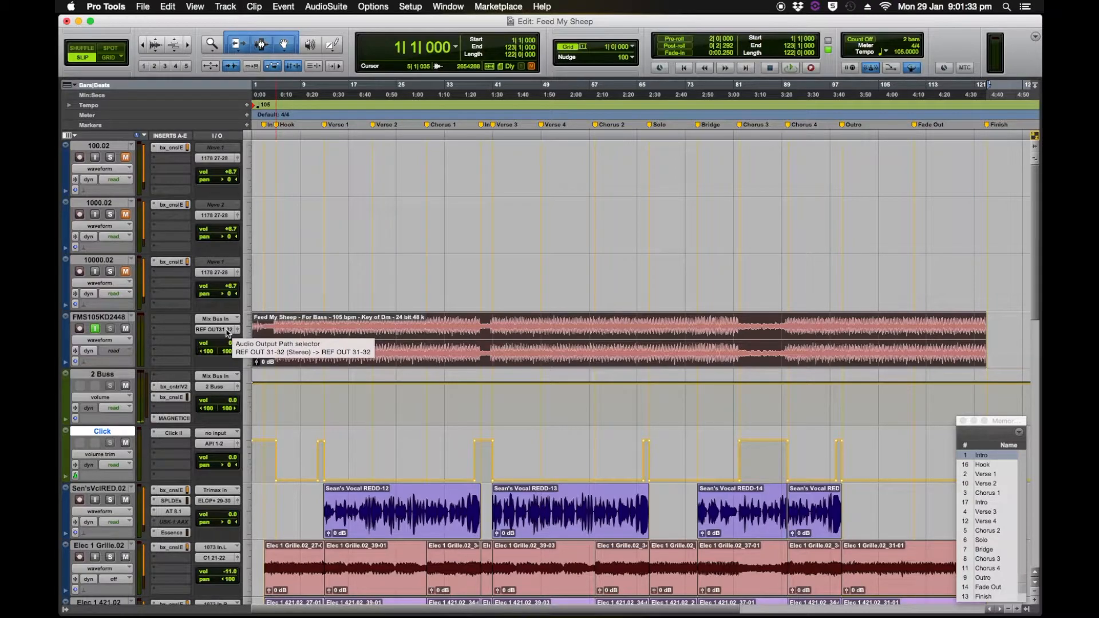
left_click(311, 332)
key("space")
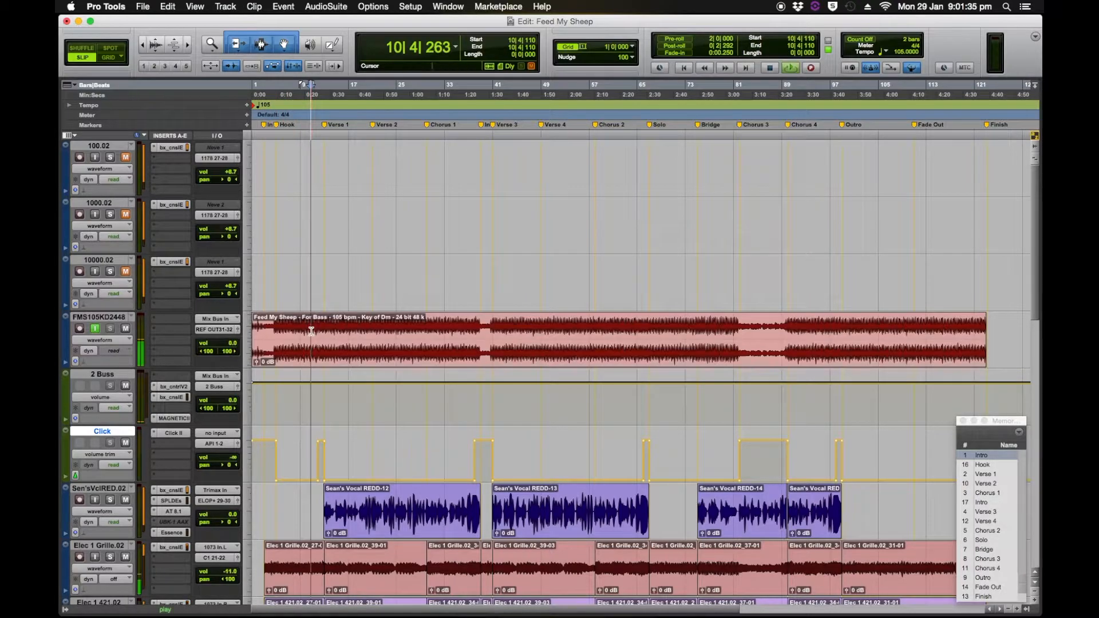
key("space")
left_click(322, 353)
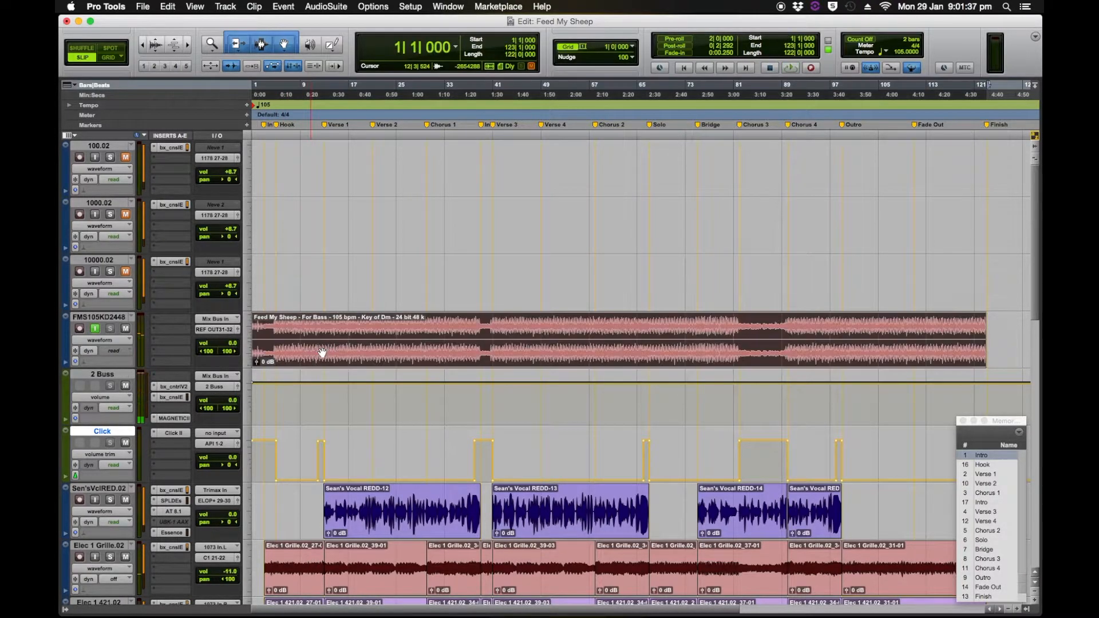
- Create a new playlist on the print track named "Feed My Sheep - For Drums - 105 bpm - Key of Dm - 24 bit 48 k"
left_click(132, 317)
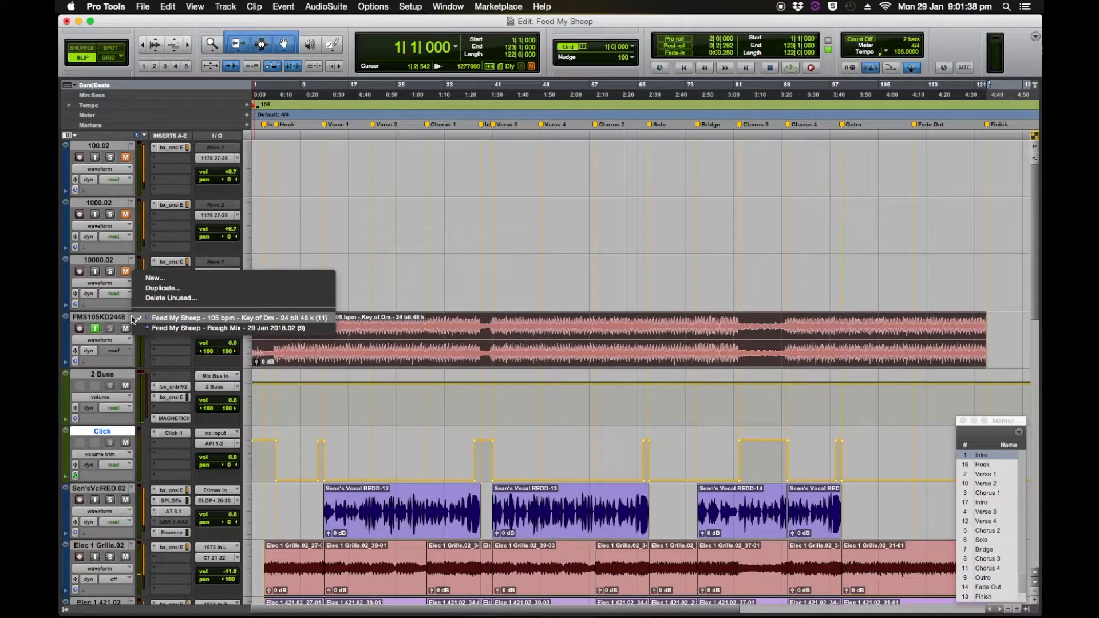
left_click(153, 278)
key("Right")
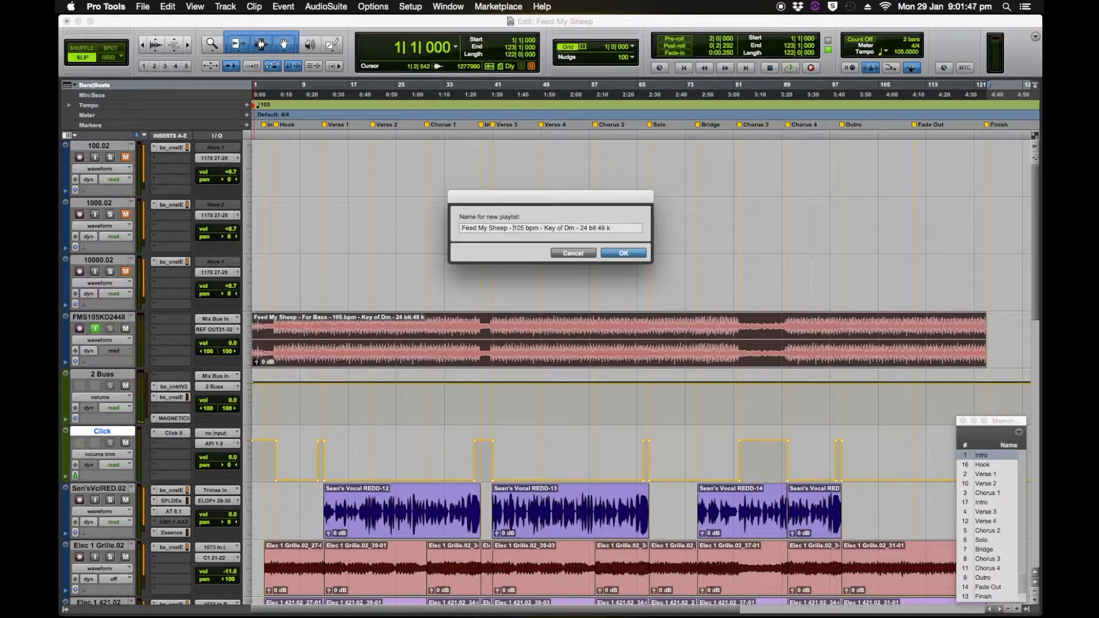
type("For Drums -")
key("Right")
key("Right")
key("Right")
key("Right")
key("Right")
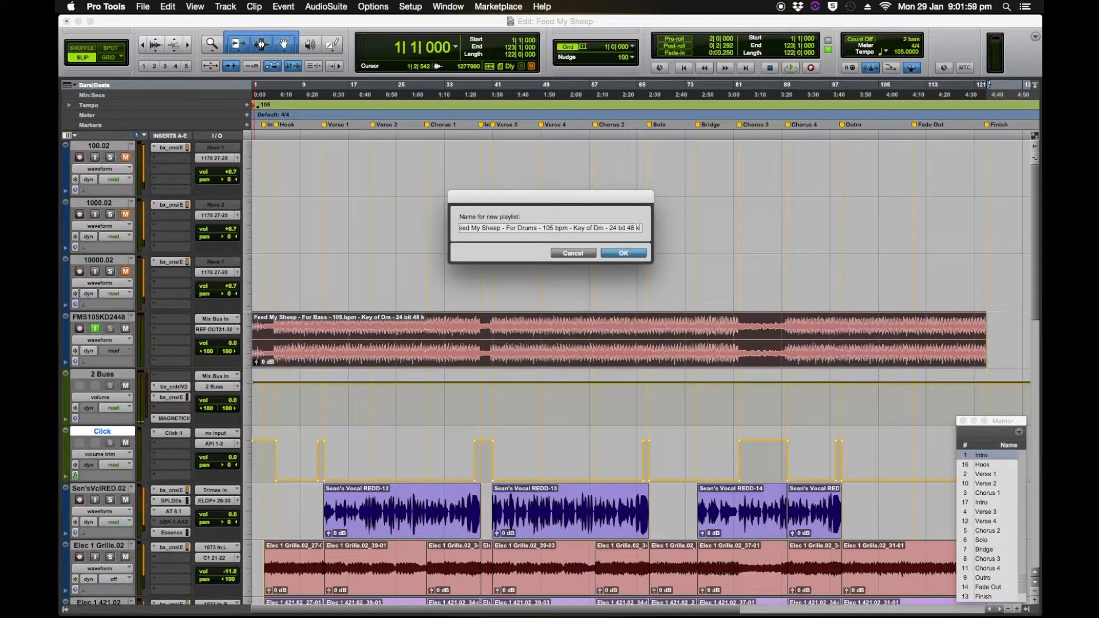
key("Return")
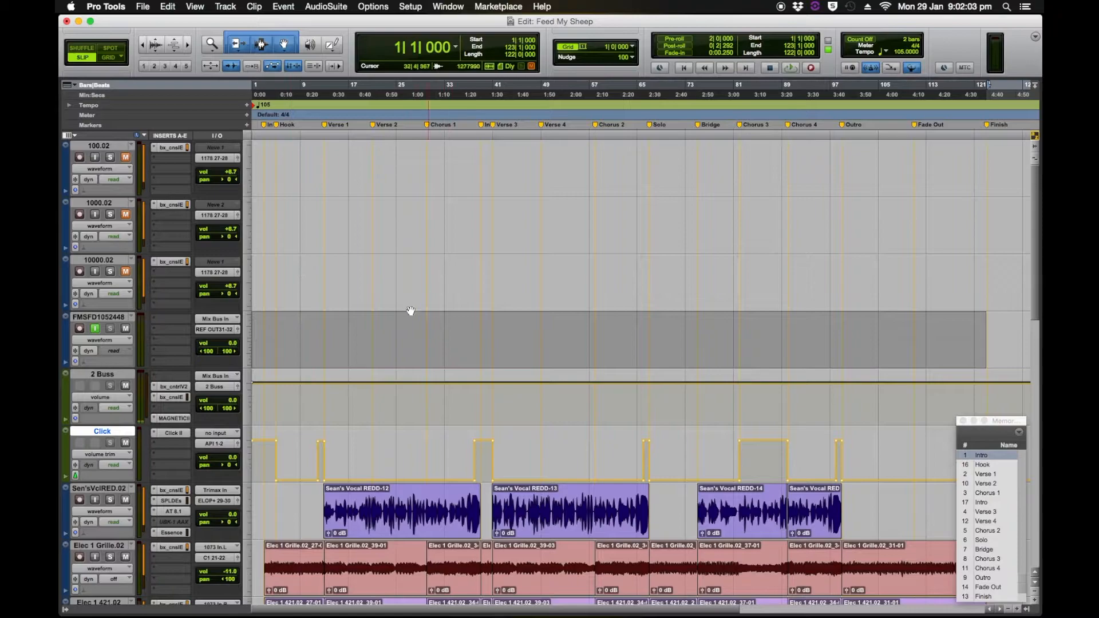
- Record-enable the print track and record the full mix onto the For Drums playlist, muting the Click track during the take
left_click(133, 318)
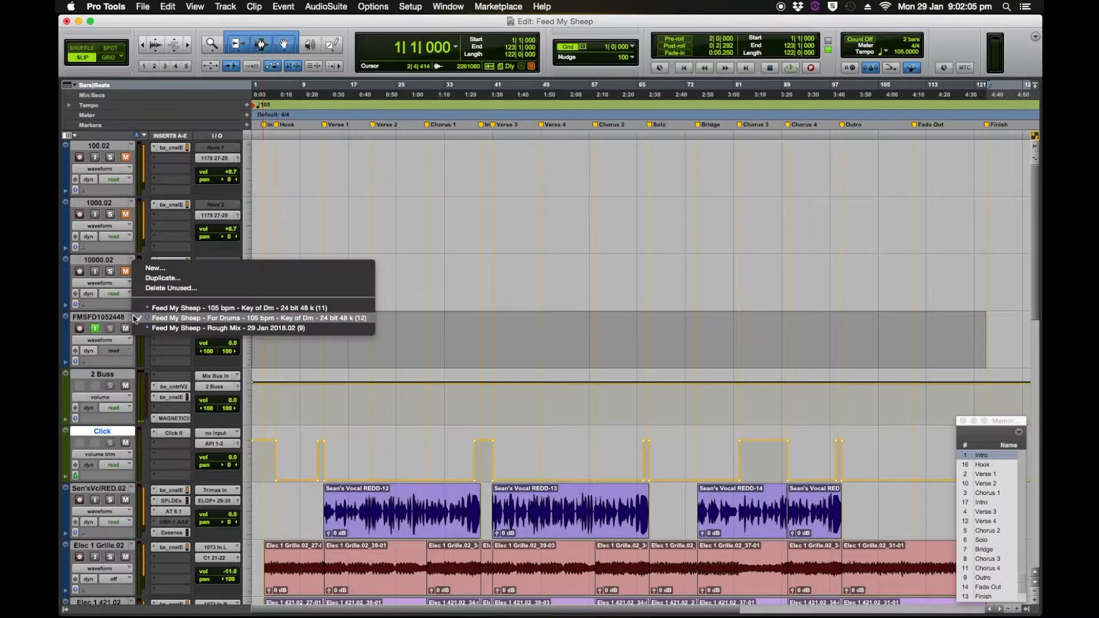
left_click(107, 308)
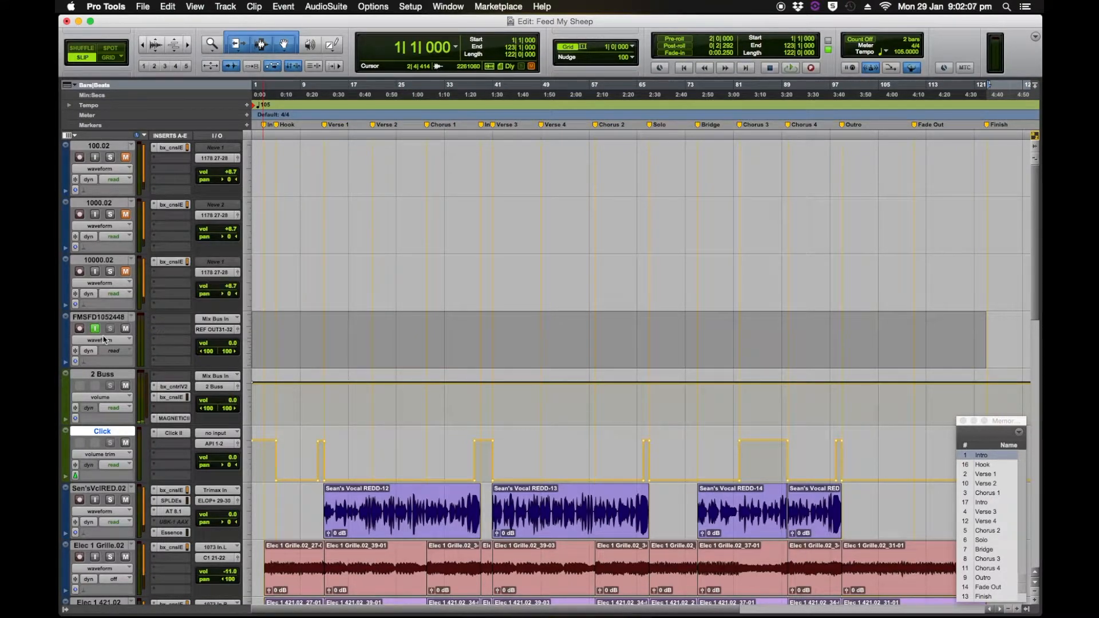
left_click(80, 330)
key("super+space")
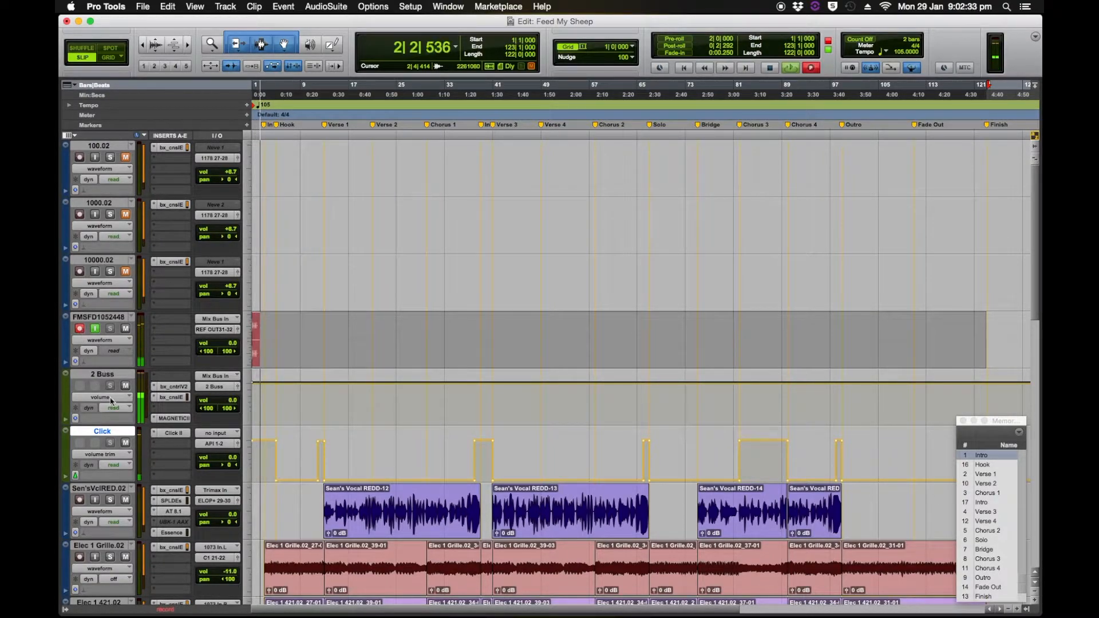
left_click(126, 444)
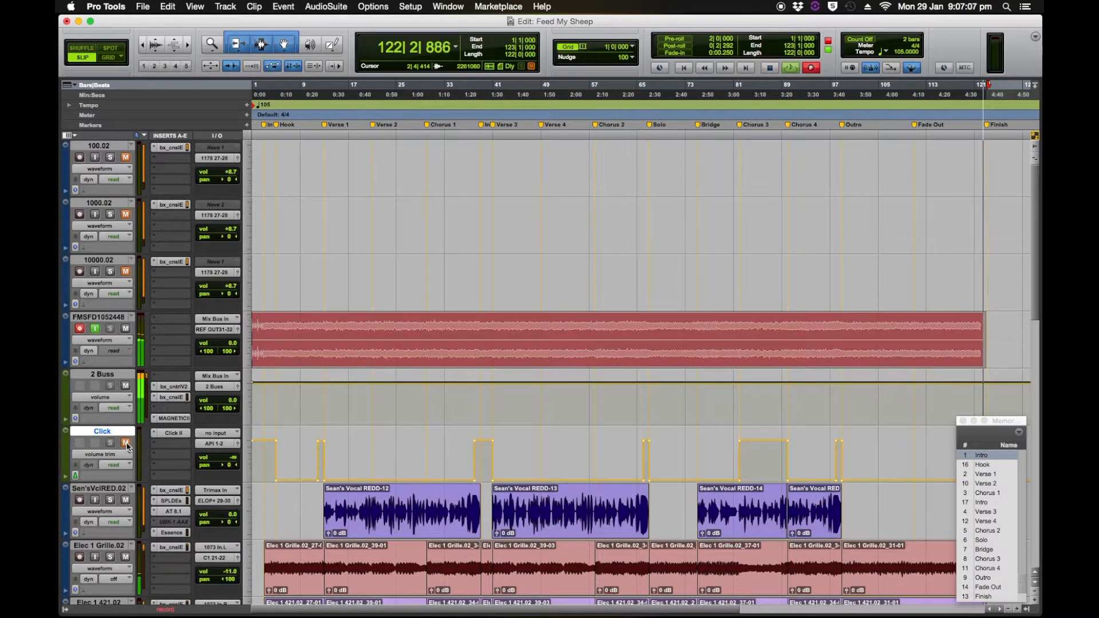
key("space")
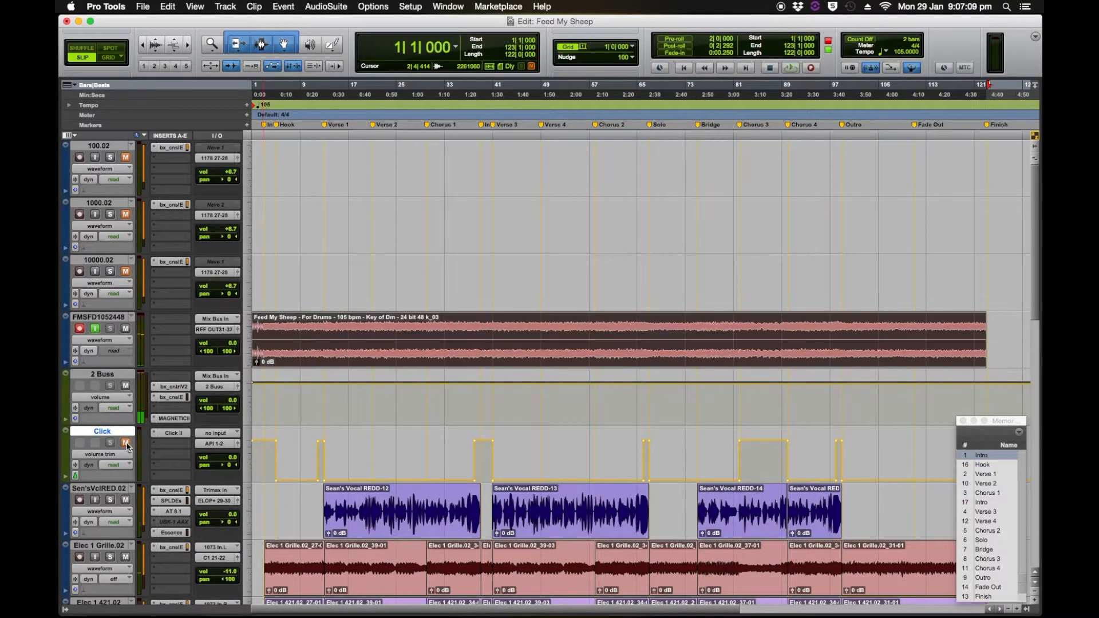
- Select the whole For Drums clip and create a new playlist on the print track named "Feed My Sheep - Guide Drums"
left_click(300, 336)
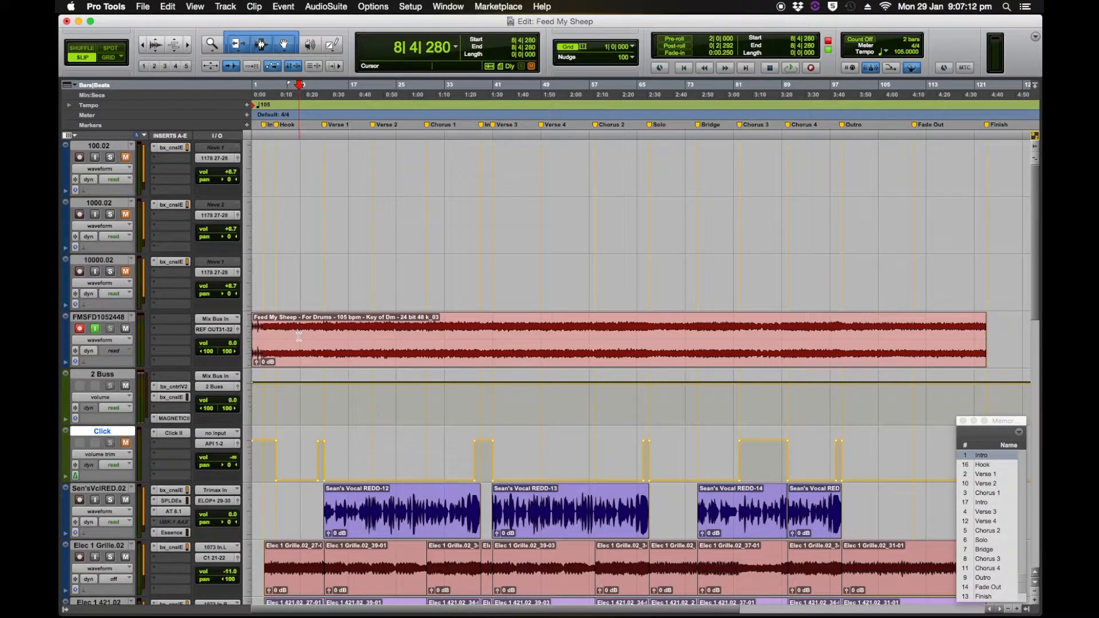
left_click(333, 355)
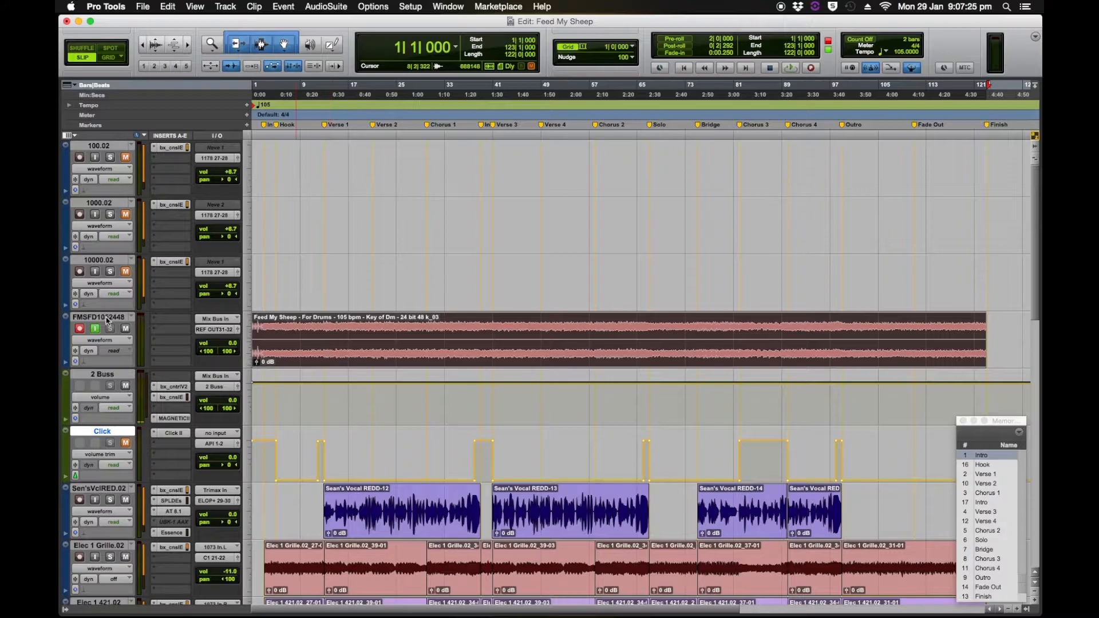
left_click(134, 319)
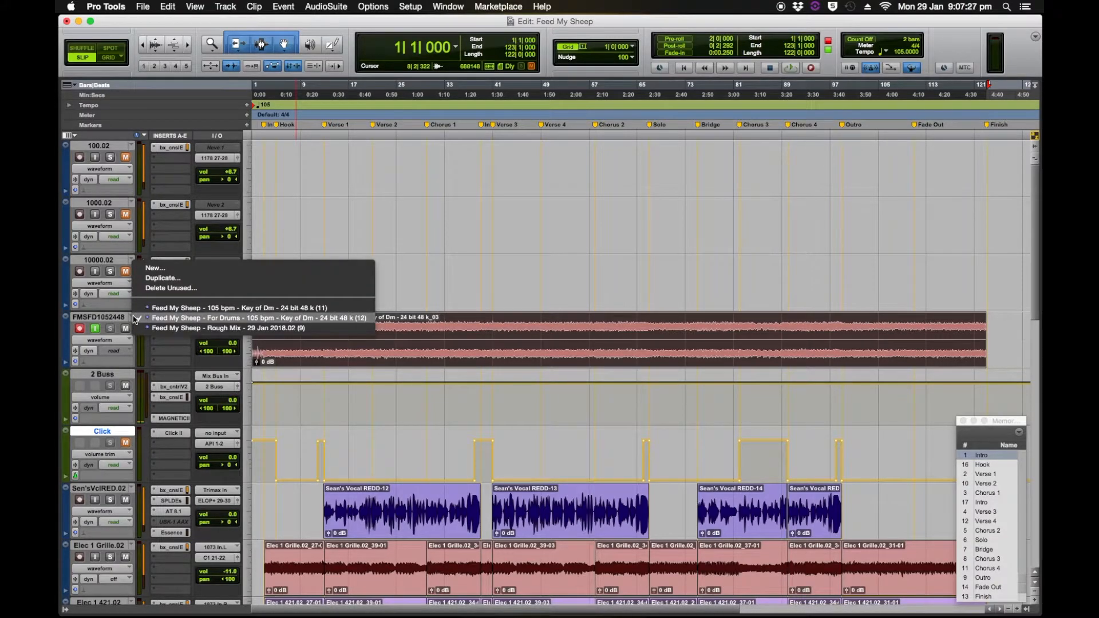
left_click(165, 278)
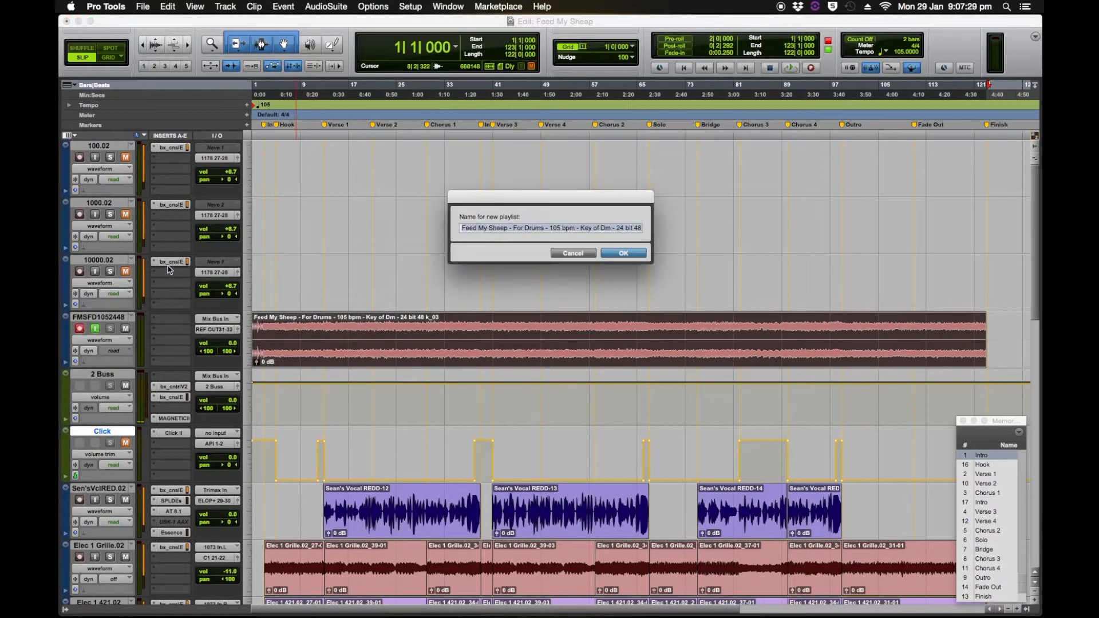
key("Right")
key("BackSpace")
key("BackSpace")
key("BackSpace")
key("BackSpace")
key("BackSpace")
key("BackSpace")
key("BackSpace")
key("BackSpace")
key("BackSpace")
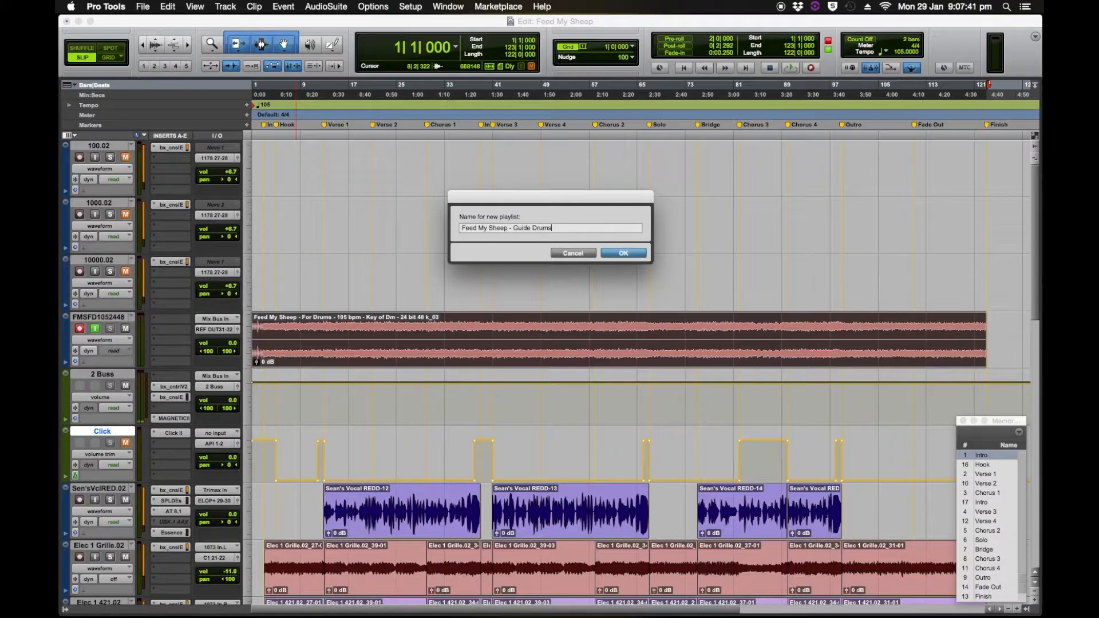
key("Return")
- Unmute the kick, snare and hi-hat tracks, and mute the bass, all electric and dirty guitar tracks and the vocal
scroll(337, 350, "down", 10)
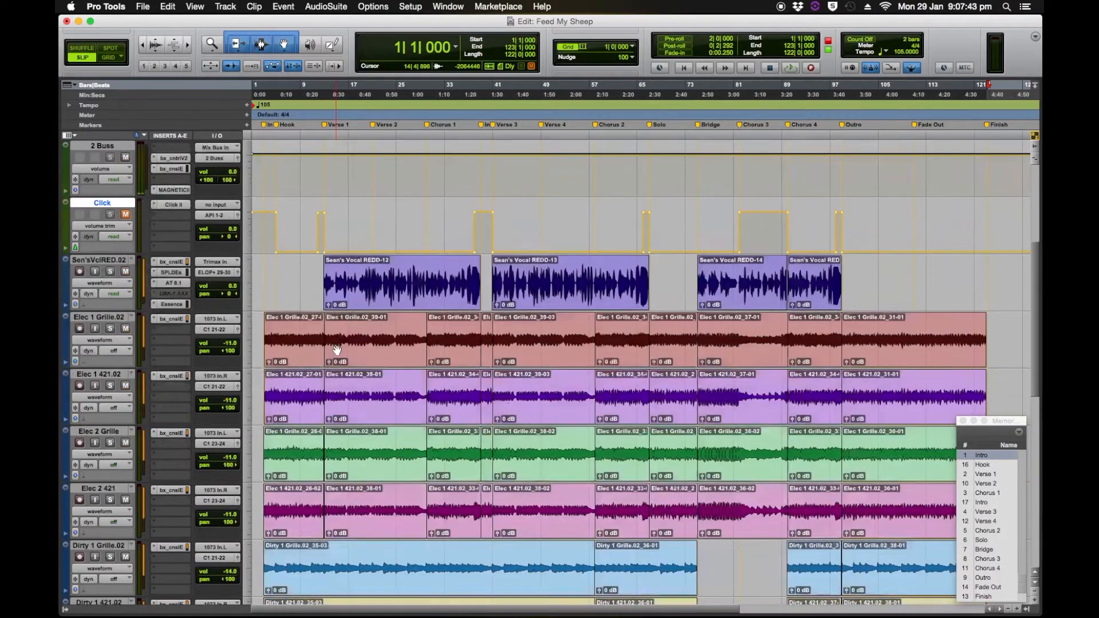
scroll(337, 350, "down", 6)
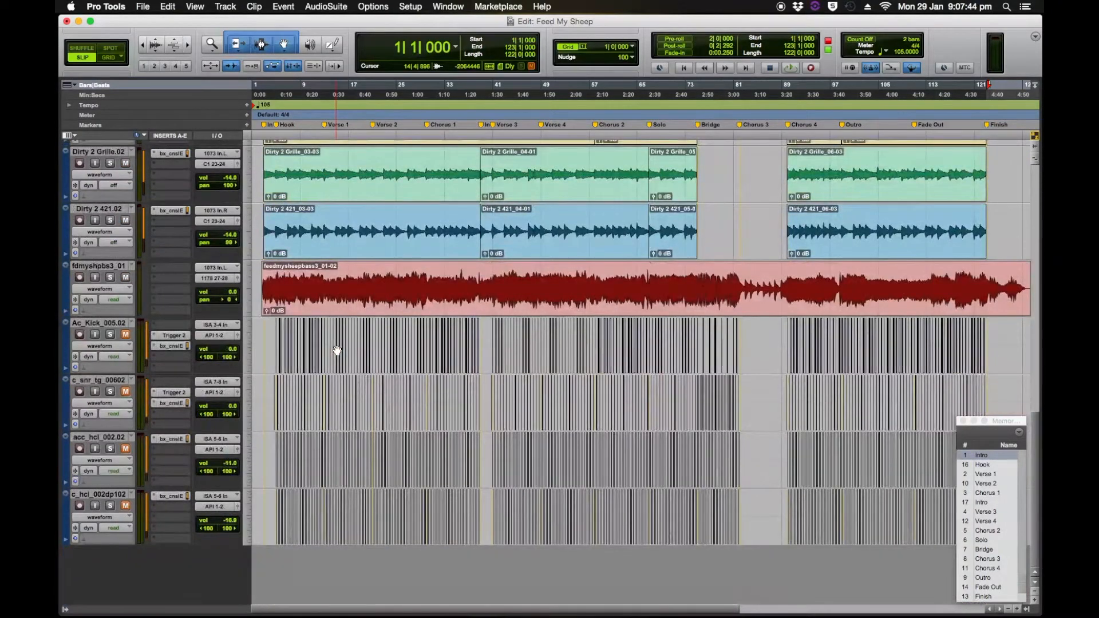
left_click(127, 334)
left_click(125, 220)
scroll(143, 229, "up", 6)
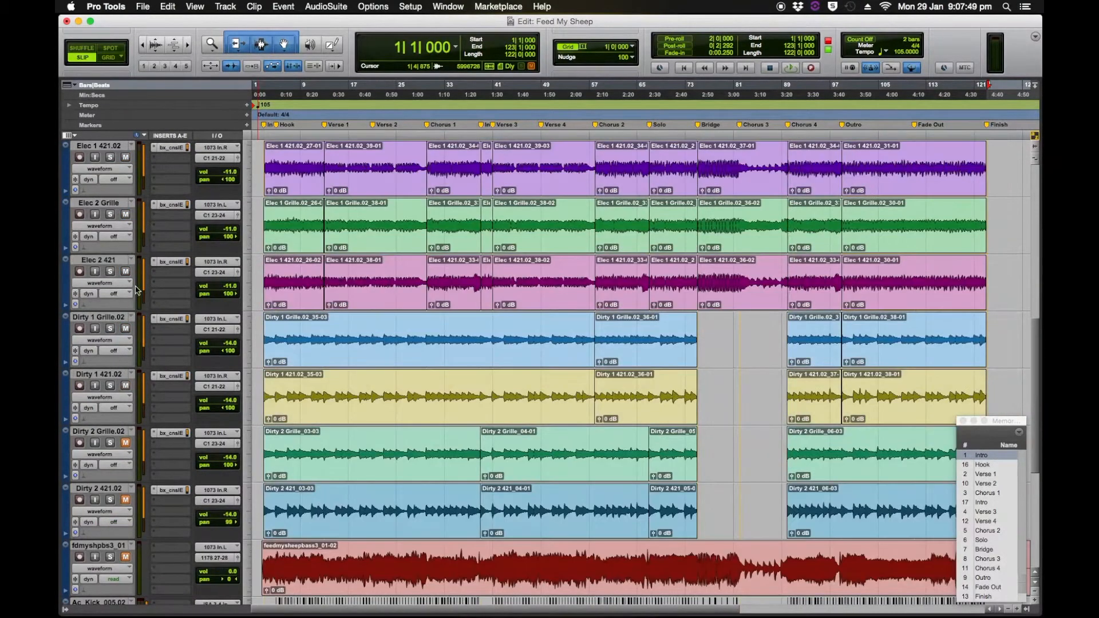
left_click(125, 386)
left_click(125, 273)
scroll(131, 286, "up", 5)
left_click(125, 329)
left_click(126, 272)
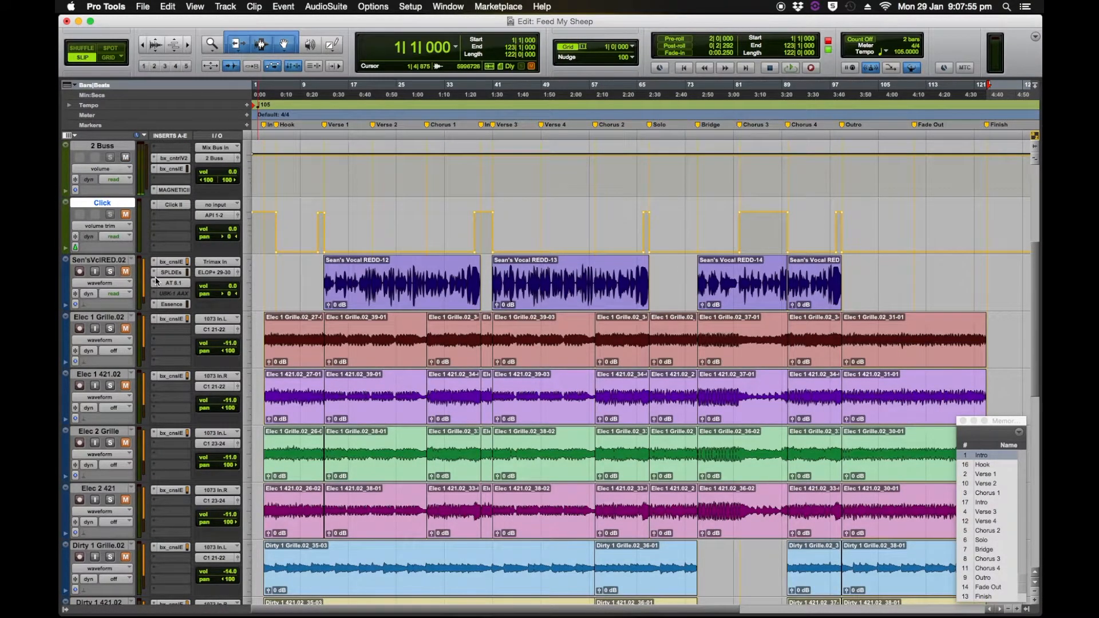
scroll(156, 280, "up", 2)
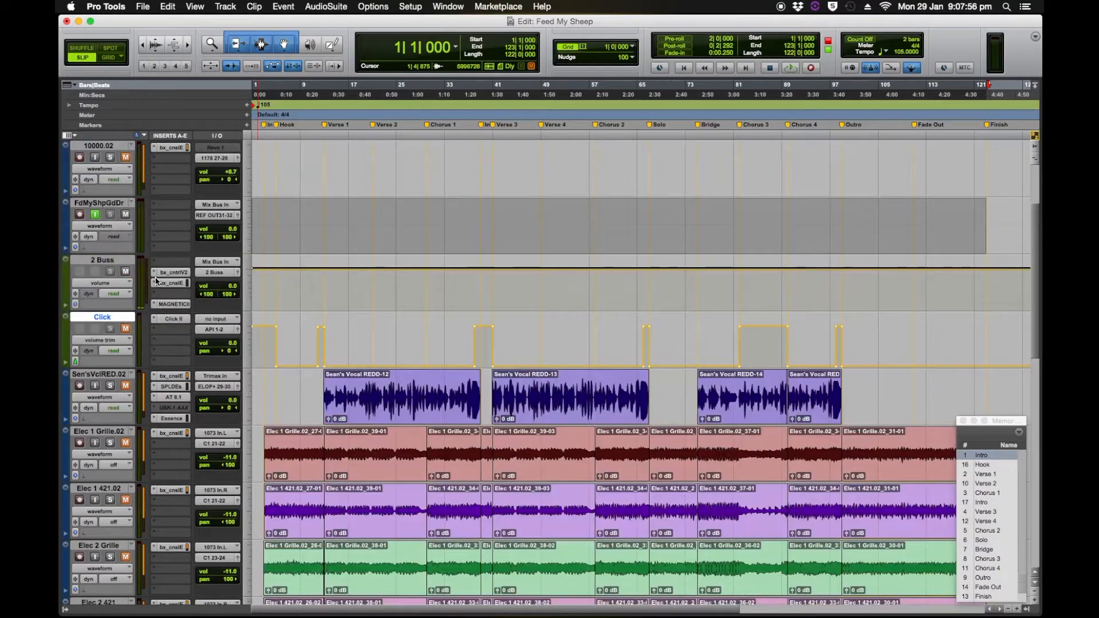
- Play the drums-only mix briefly from about bar 25
left_click(399, 220)
key("space")
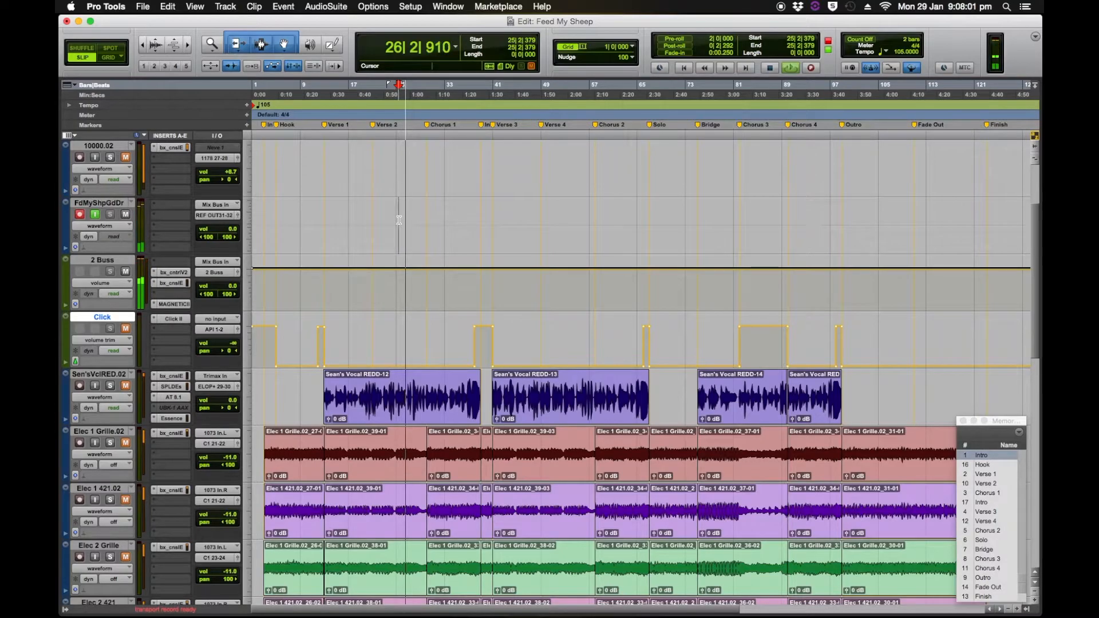
key("space")
- Select the full song range from the For Drums playlist's clip and record the drums-only mix onto the Guide Drums playlist
left_click(131, 203)
left_click(143, 195)
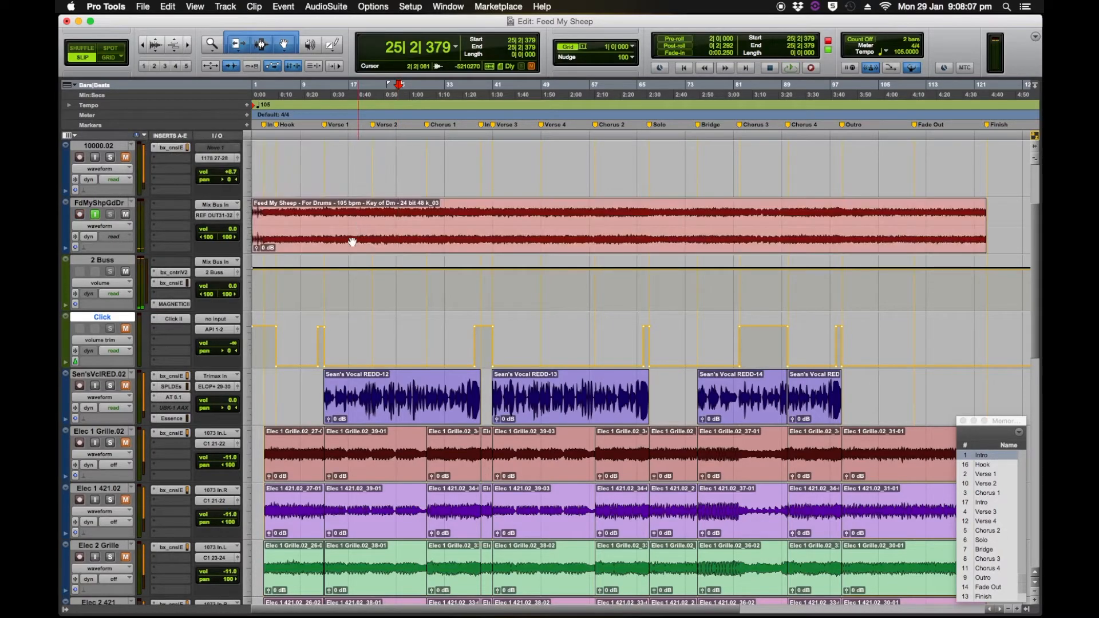
left_click(351, 242)
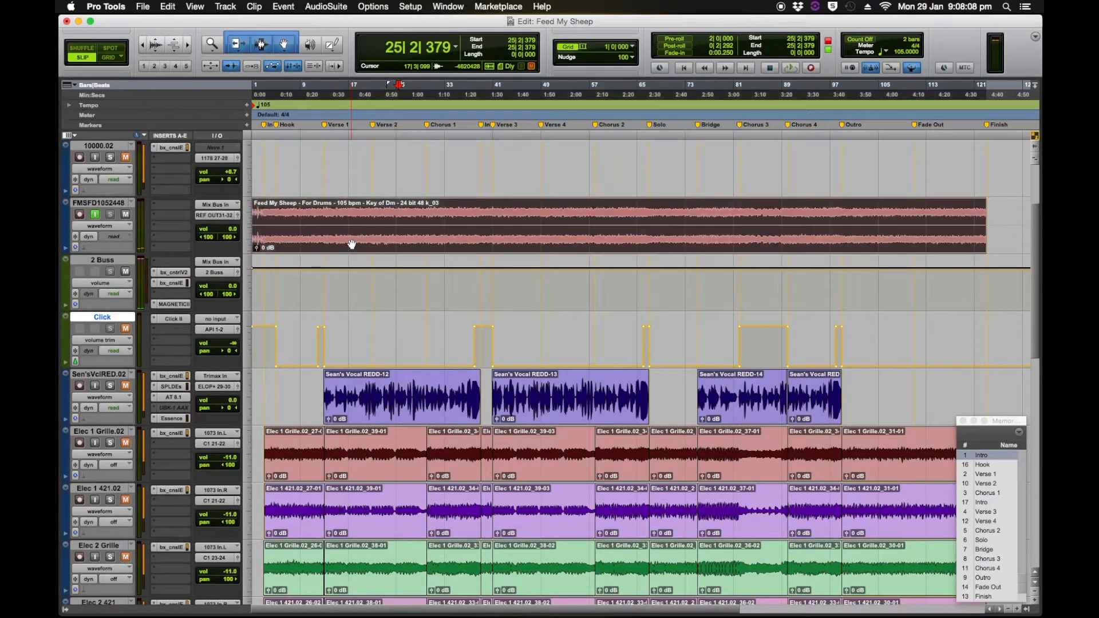
left_click(132, 204)
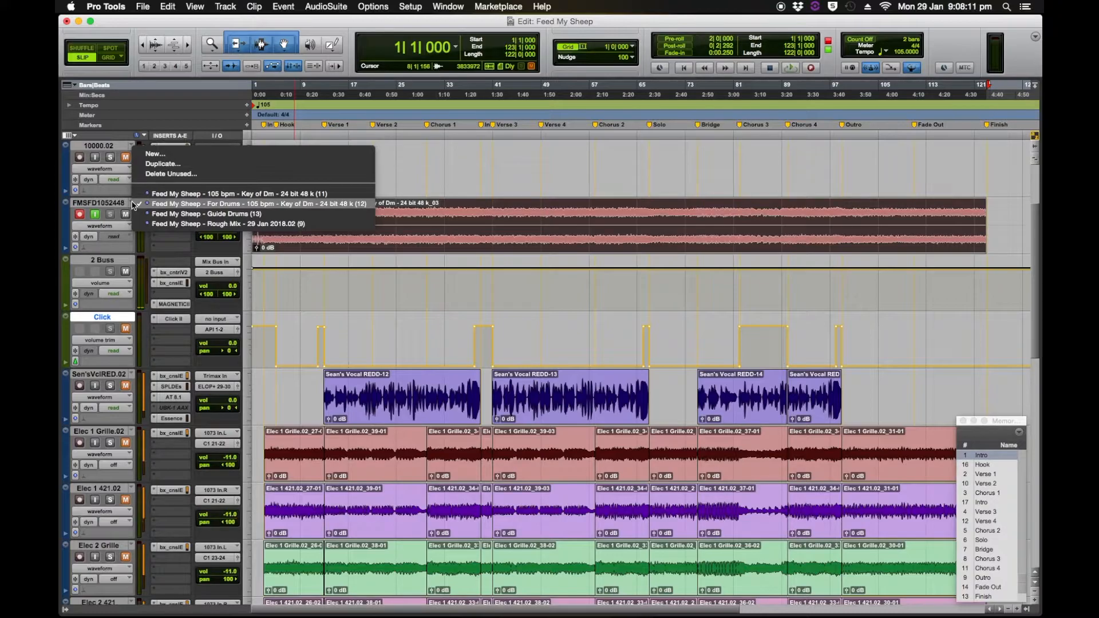
left_click(139, 213)
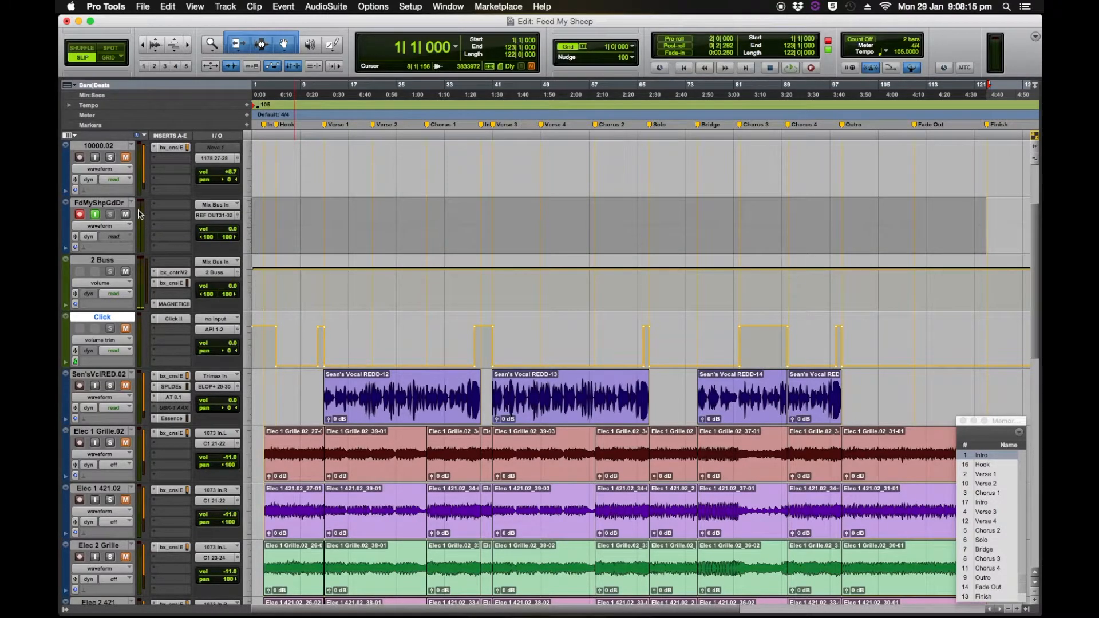
key("super+space")
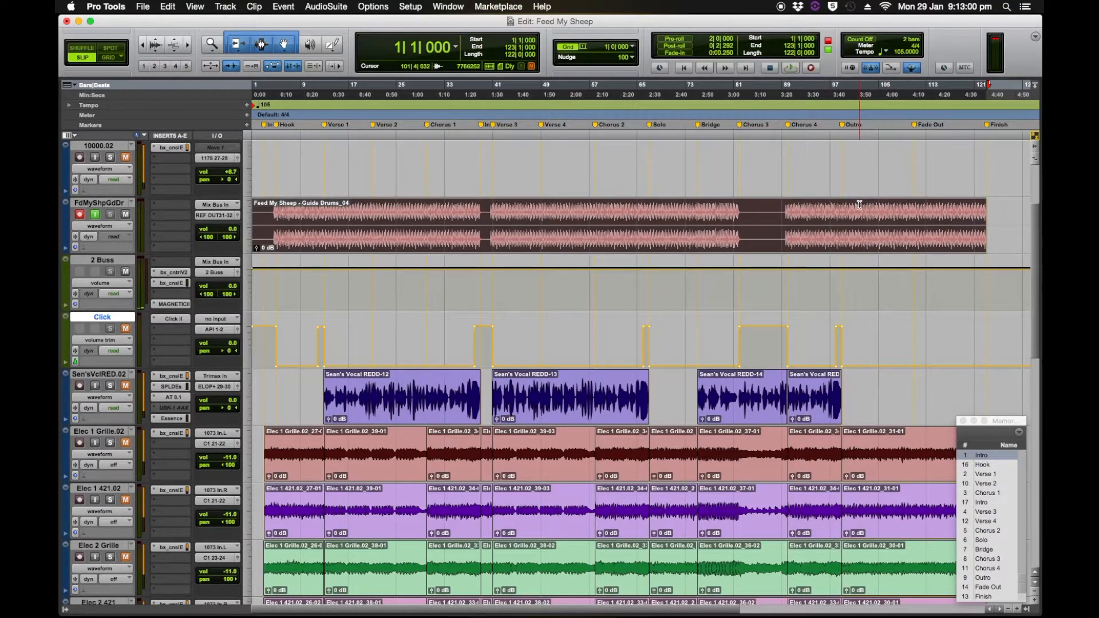
- Rename the new drums recording's clip and disk file to "Feed My Sheep - Guide Drums"
left_click(369, 222)
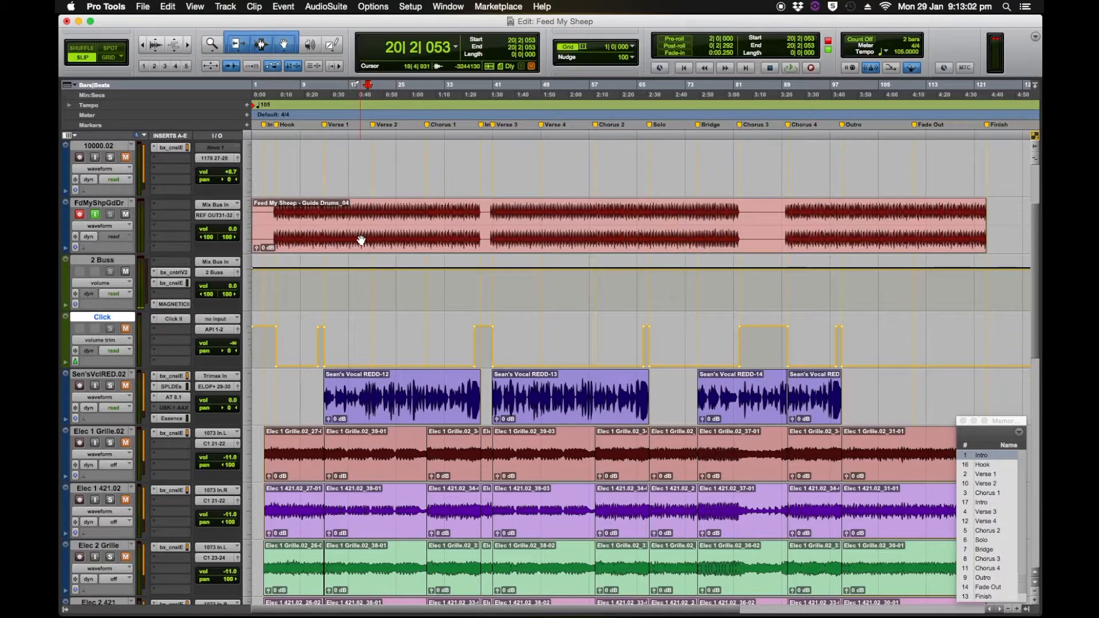
left_click(360, 237)
double_click(360, 237)
key("Right")
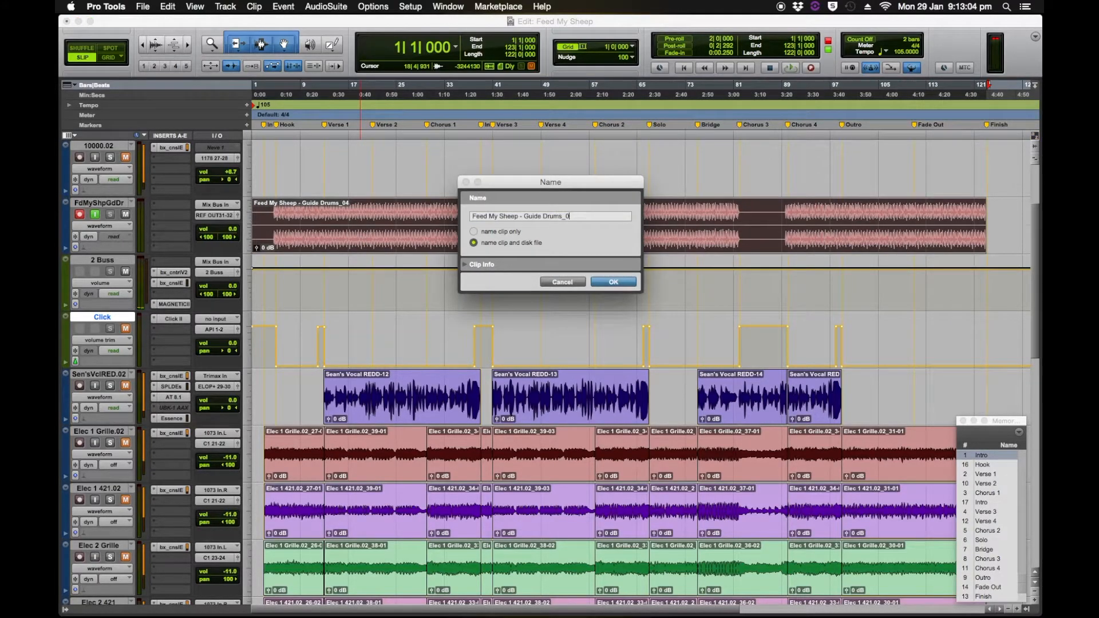
key("Return")
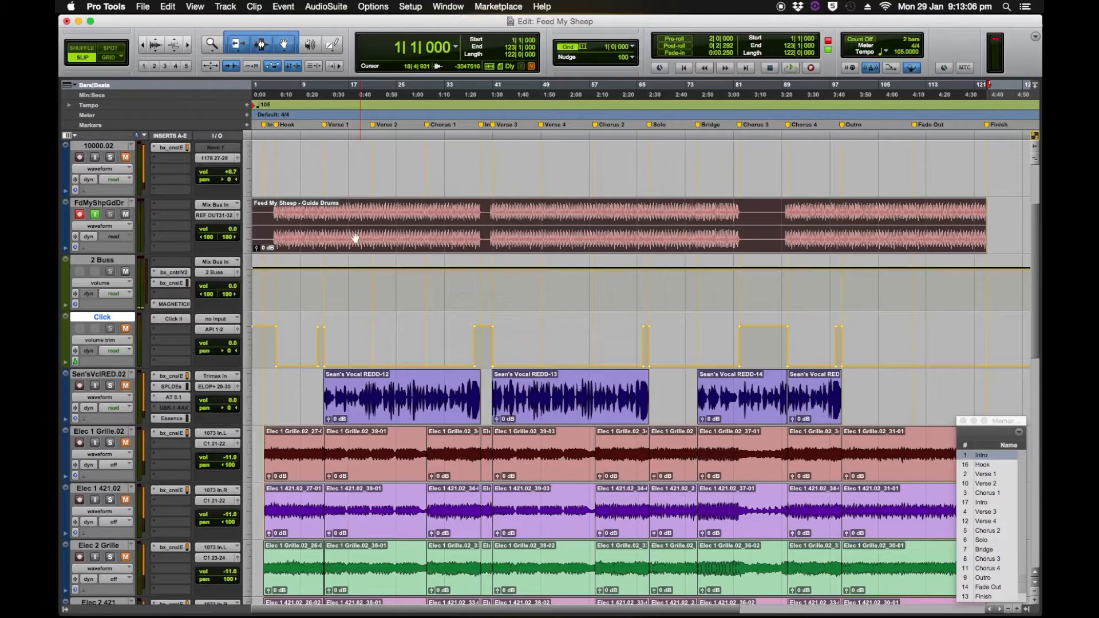
- Switch to the For Drums playlist and rename its clip and disk file "Feed My Sheep - For Drums - 105 bpm - Key of Dm - 24 bit 48 k"
left_click(131, 204)
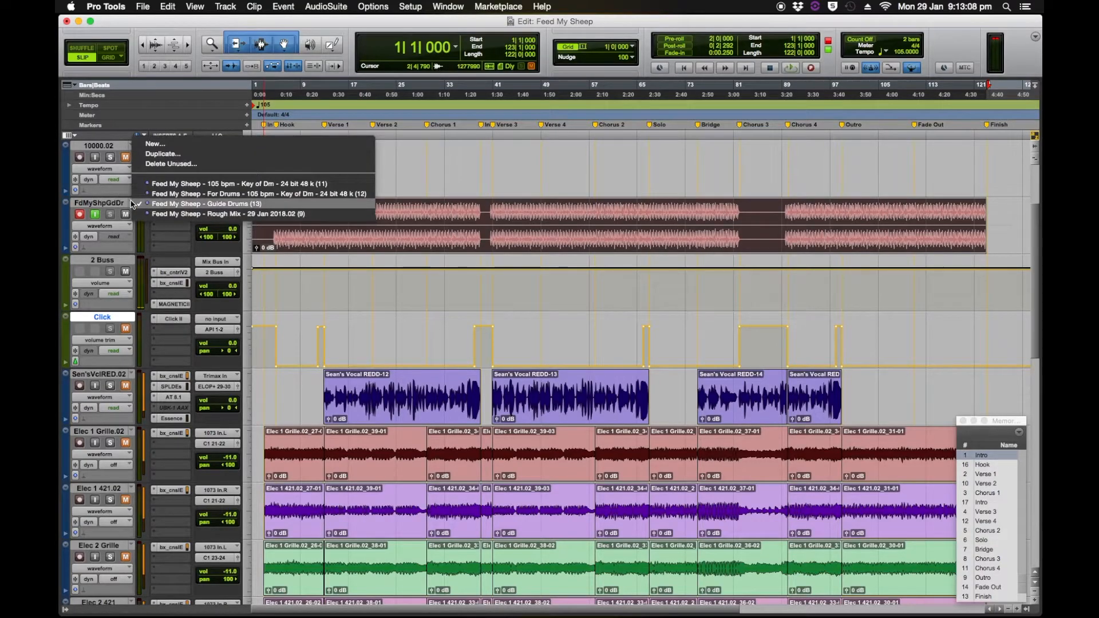
left_click(240, 194)
double_click(389, 216)
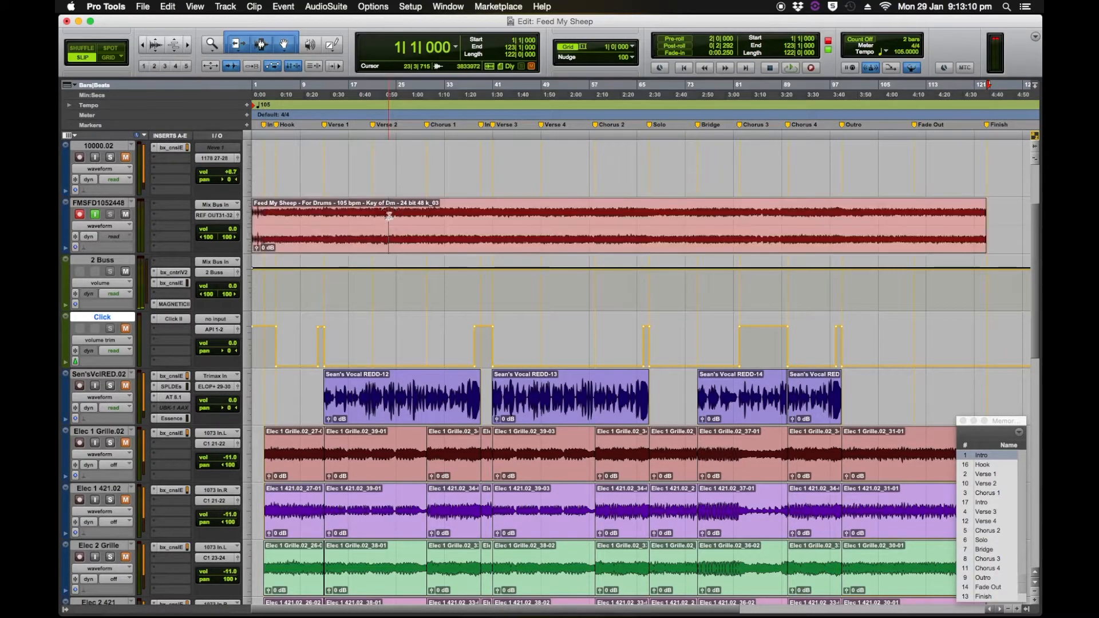
left_click(389, 217)
double_click(377, 239)
key("Right")
key("BackSpace")
key("BackSpace")
key("BackSpace")
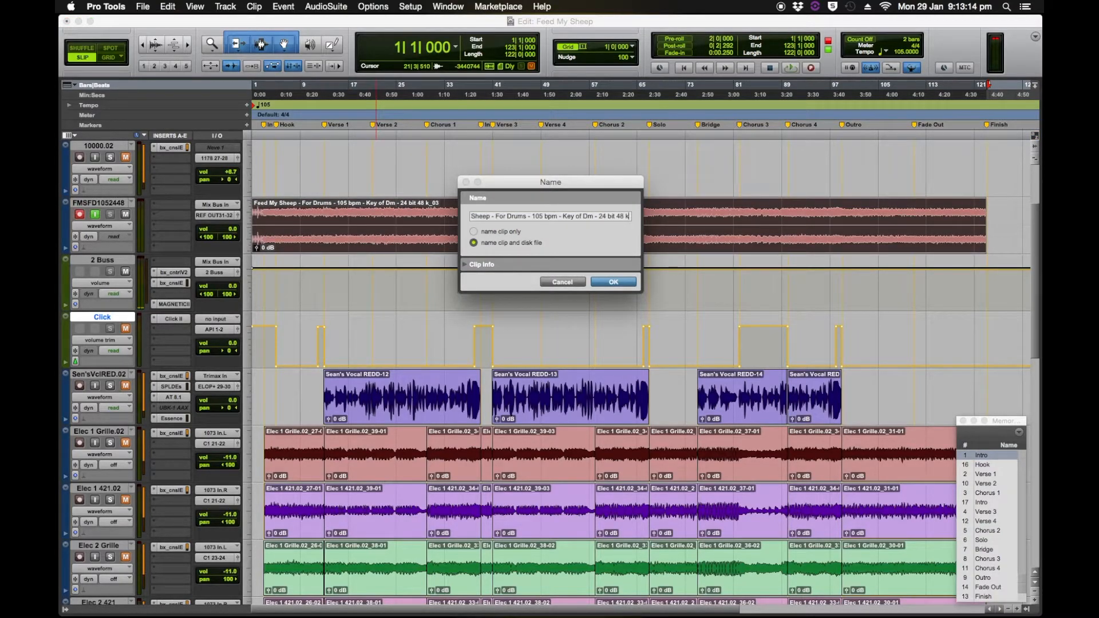
key("Return")
- Start exporting the For Drums clip as a file, with the Feed My Sheep folder inside the artist's 000Mixes folder as destination
left_click(375, 211)
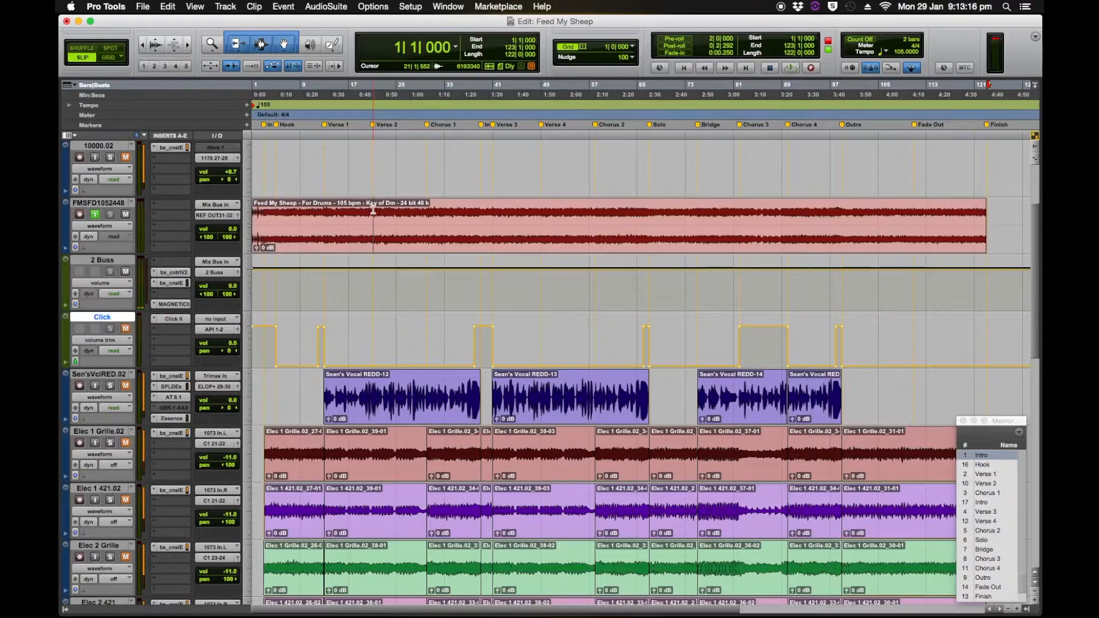
left_click(359, 237)
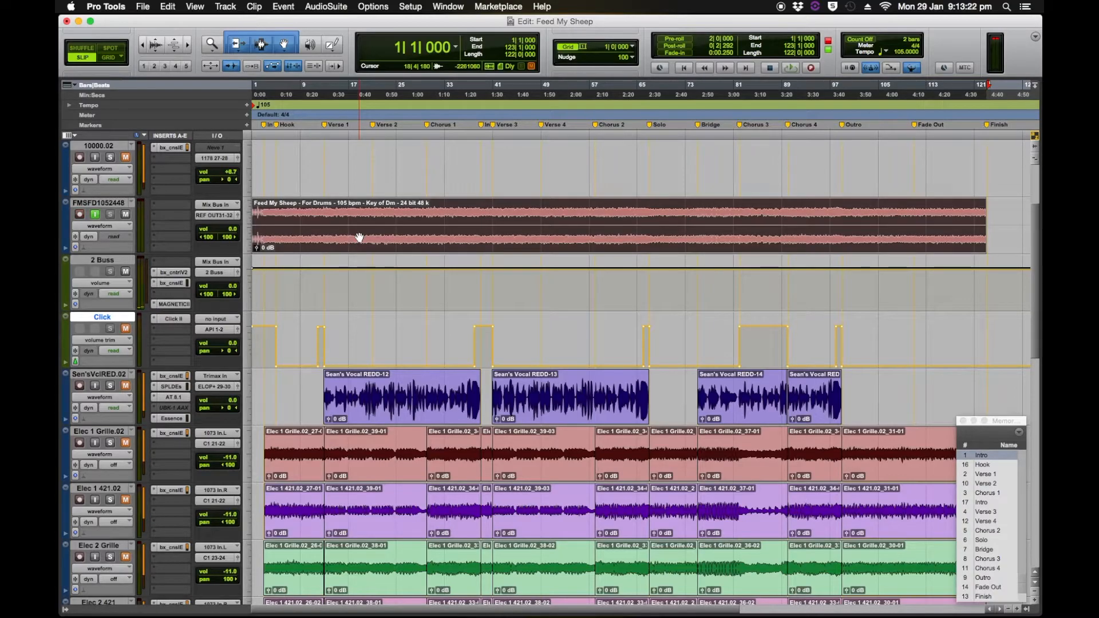
key("shift+super+k")
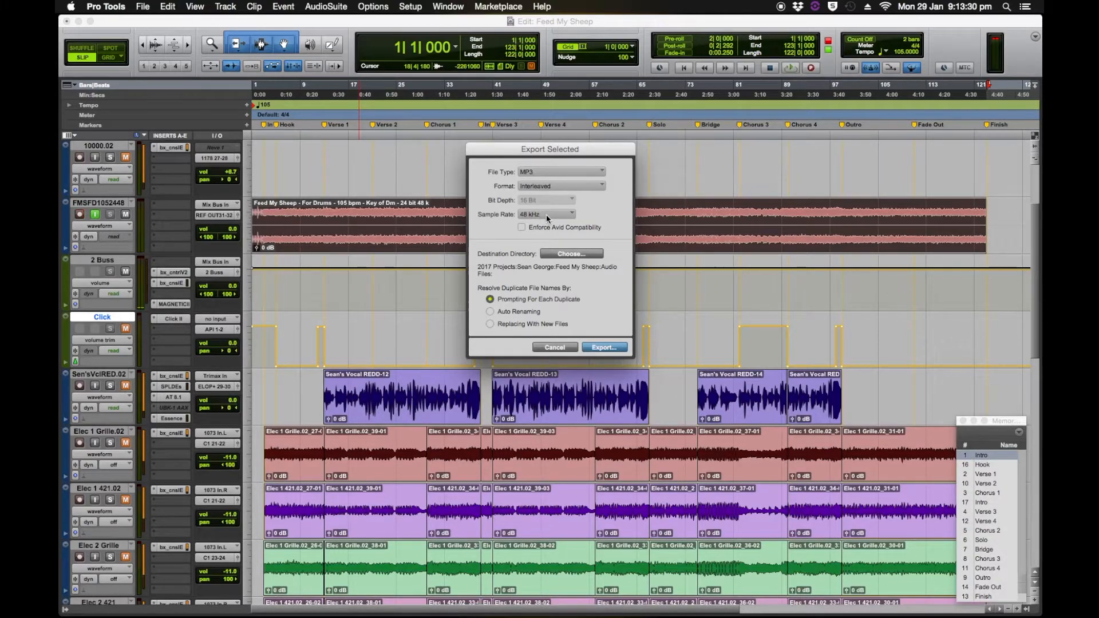
left_click(565, 255)
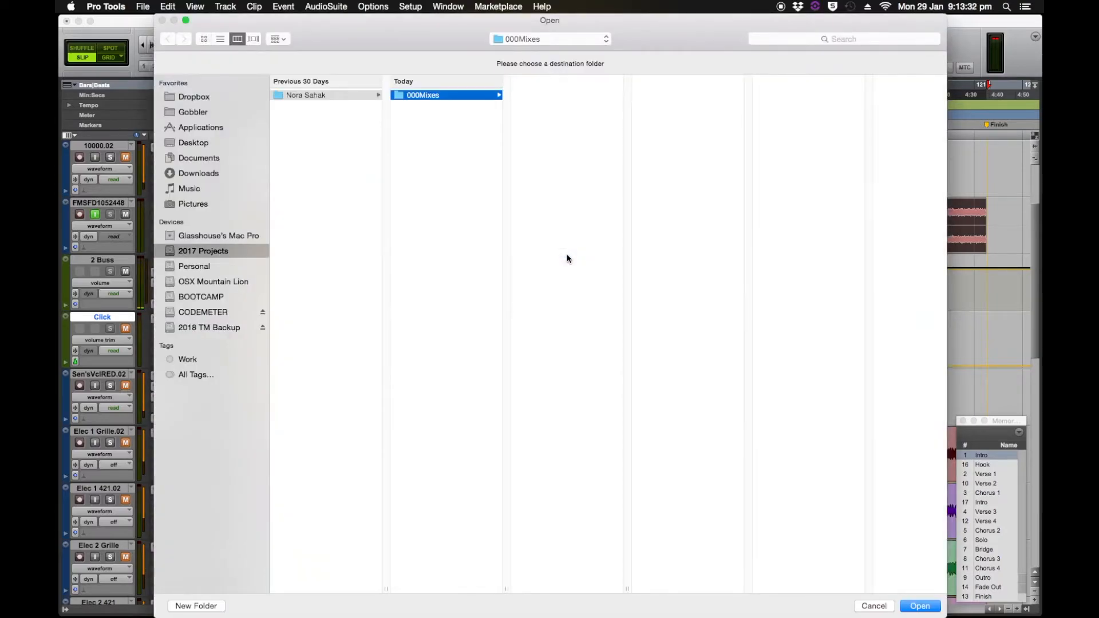
left_click(325, 99)
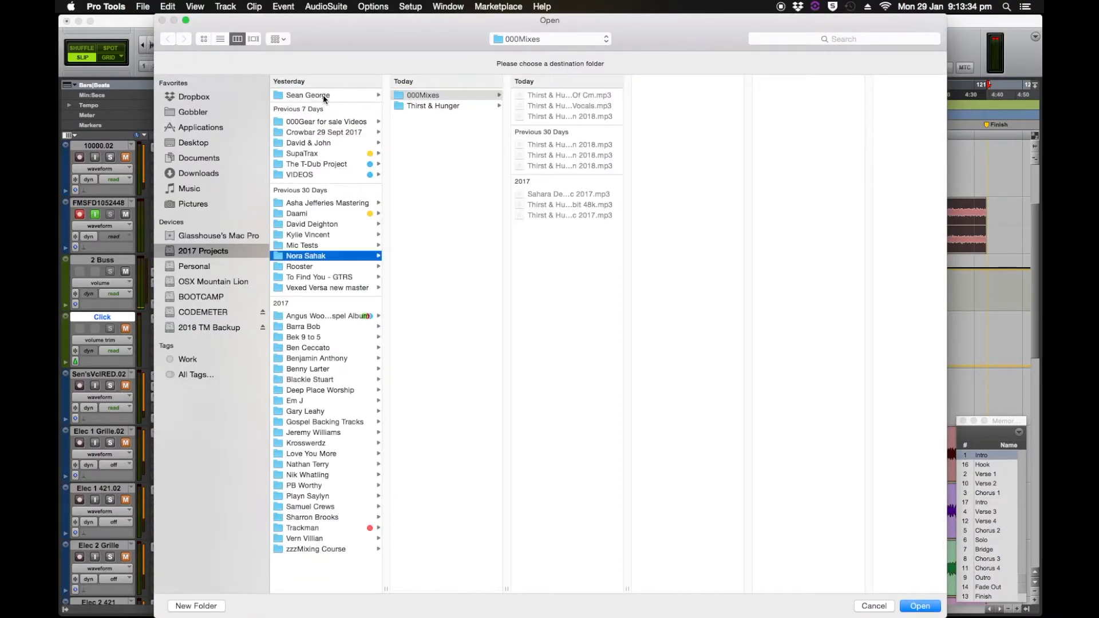
left_click(429, 97)
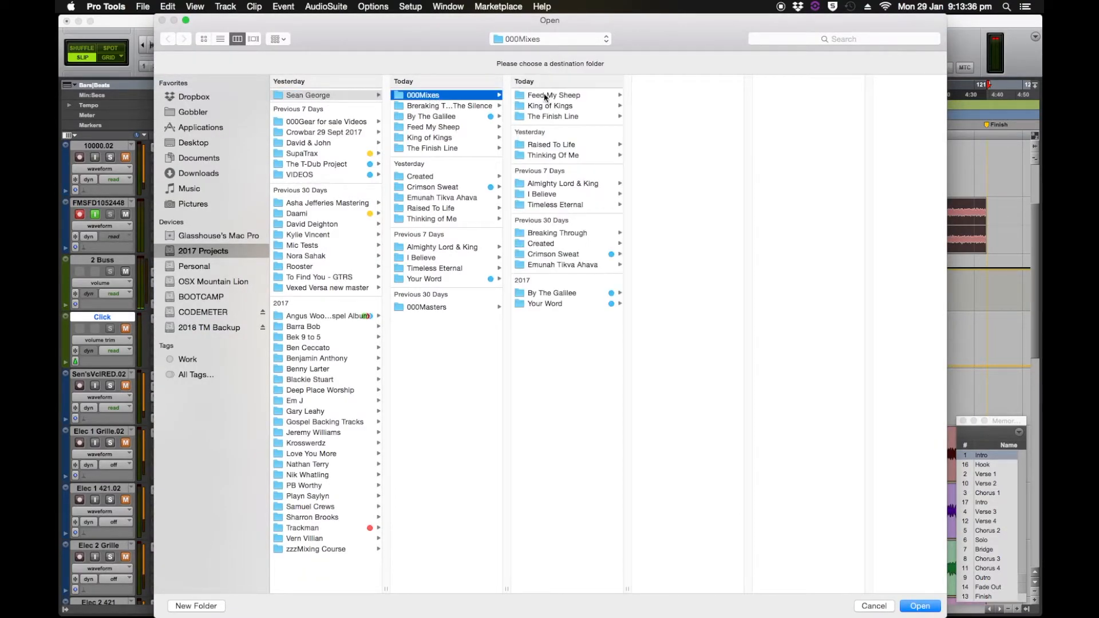
left_click(546, 96)
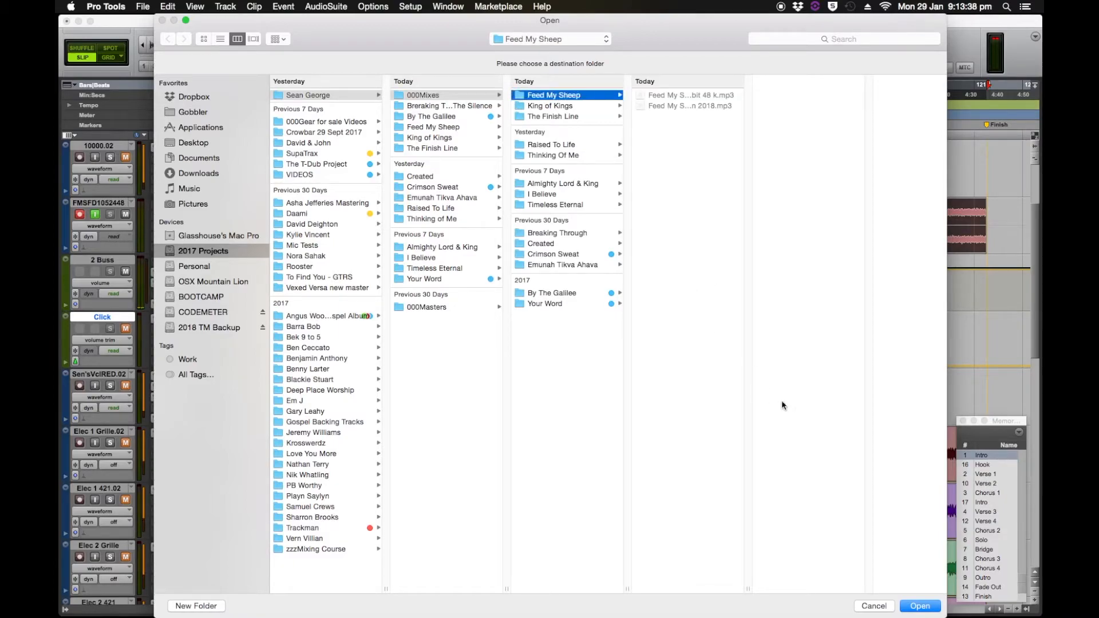
left_click_drag(672, 35, 696, 33)
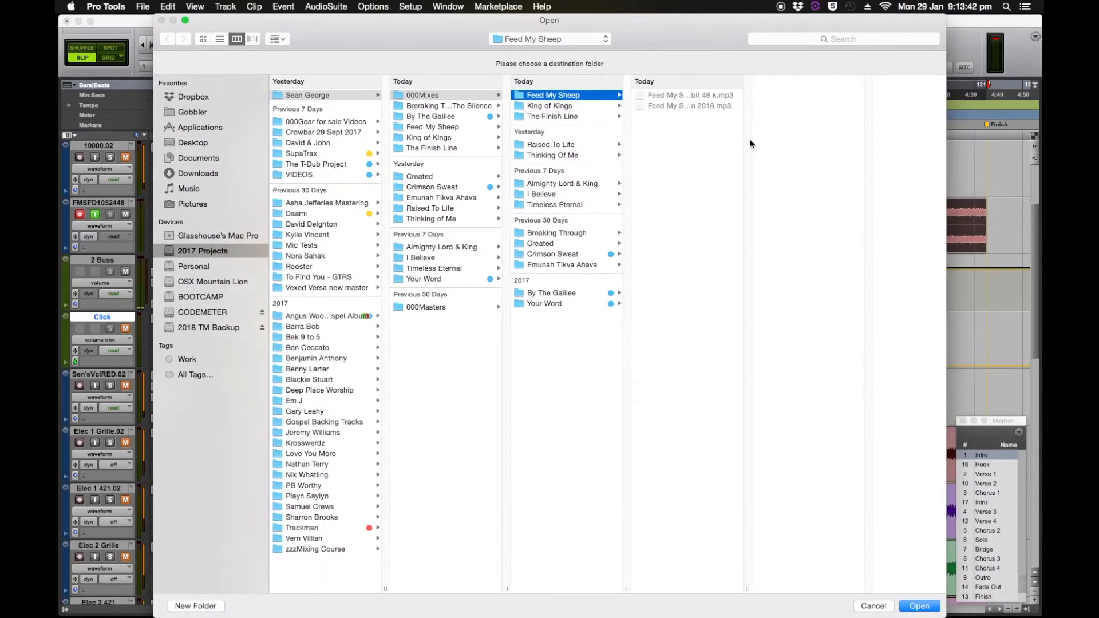
left_click(919, 606)
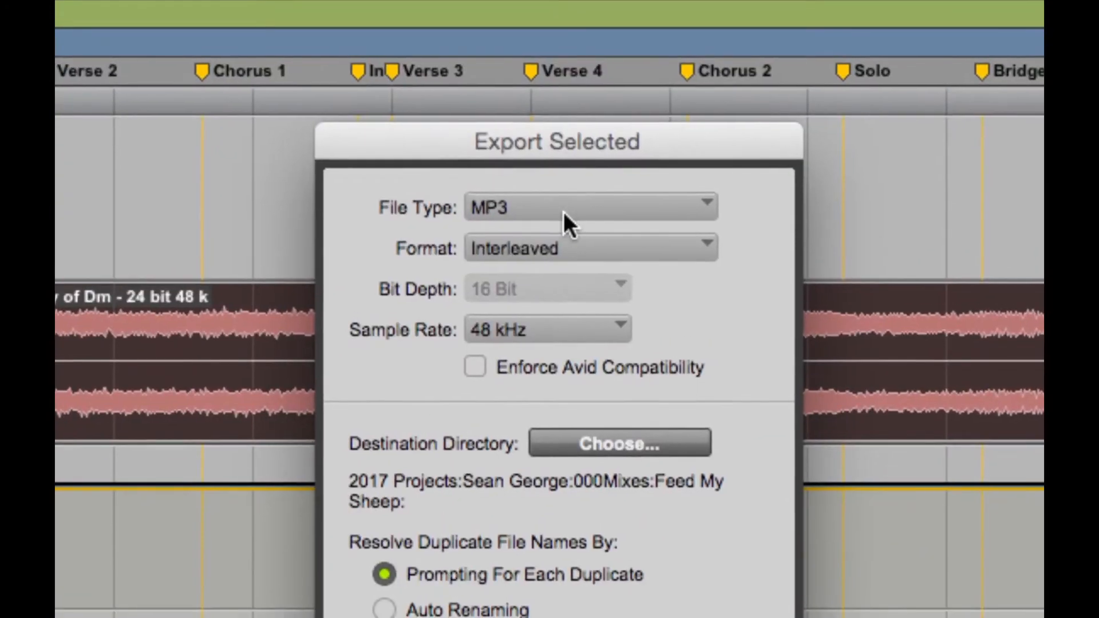
- Set the clip export to MP3 file type, Interleaved format and 48 kHz sample rate
left_click(563, 211)
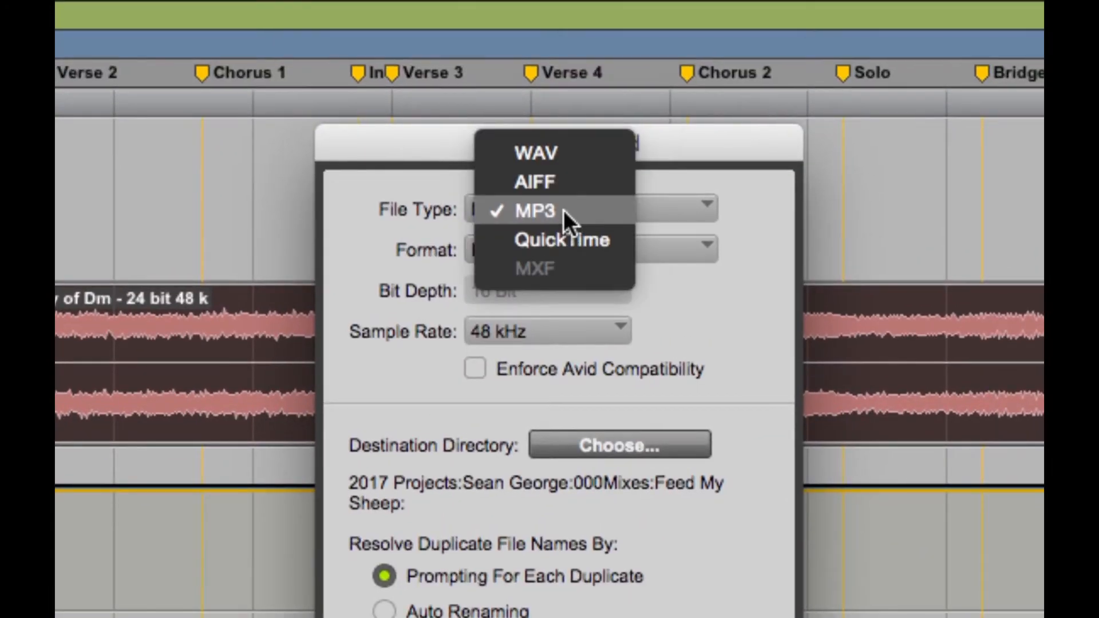
left_click(563, 211)
left_click(563, 248)
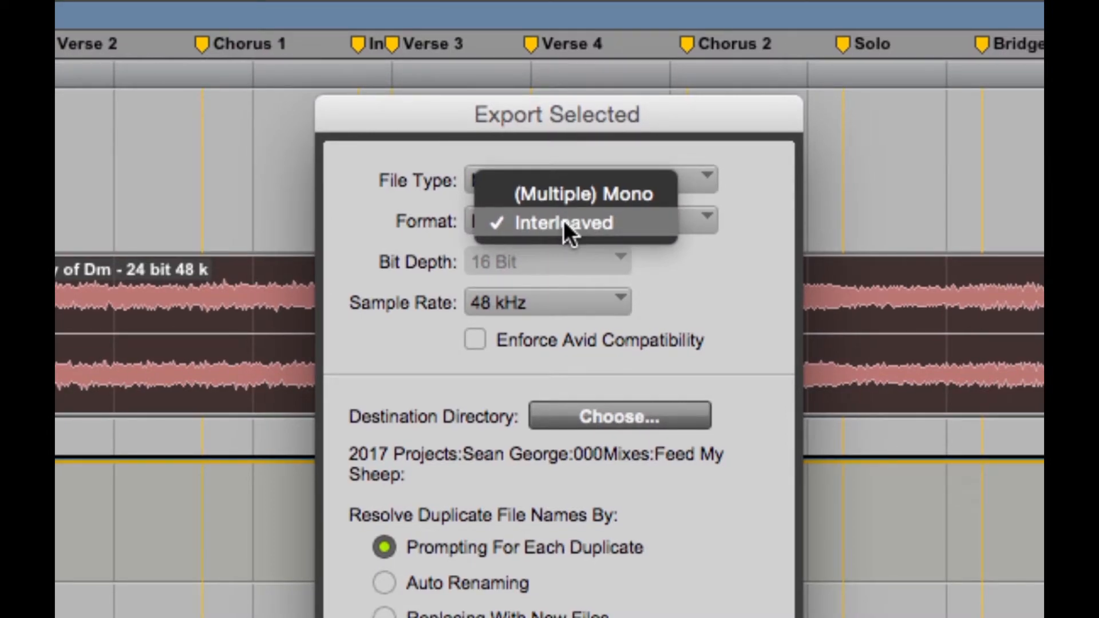
left_click(563, 223)
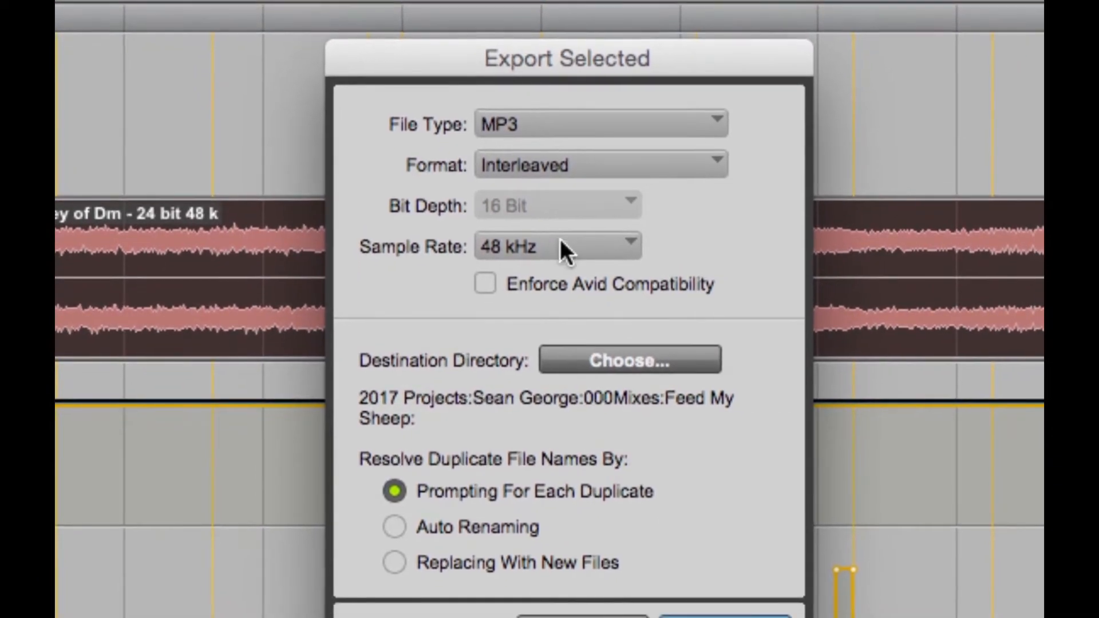
left_click(561, 246)
left_click(561, 246)
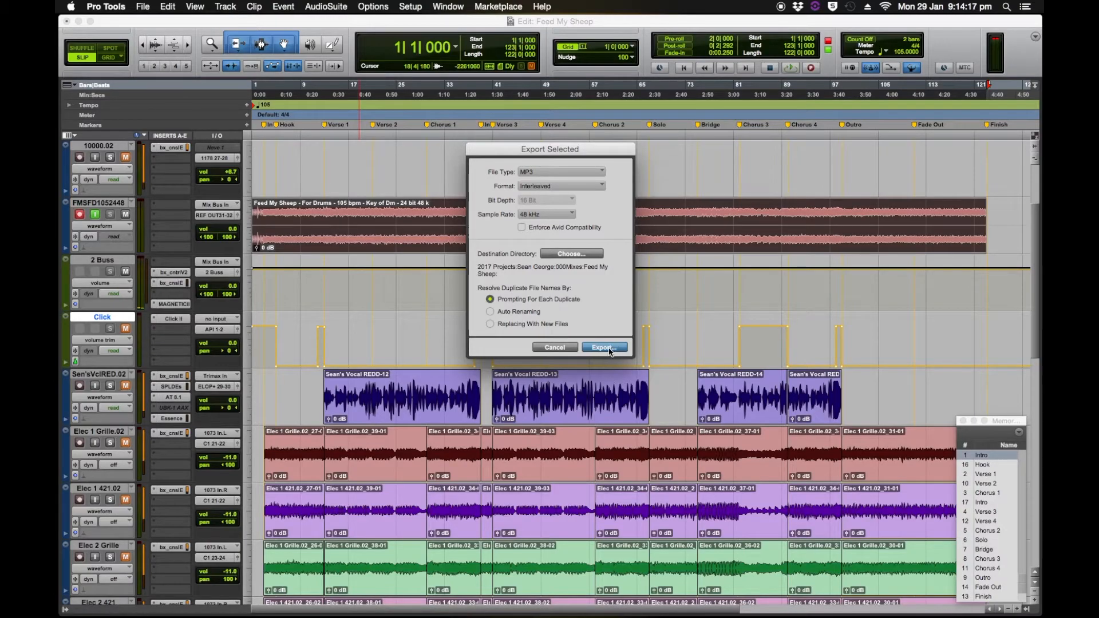
- Run the For Drums clip export, accepting the MP3 encoder settings of Slowest speed and 320 kbit/s constant bit rate
left_click(604, 348)
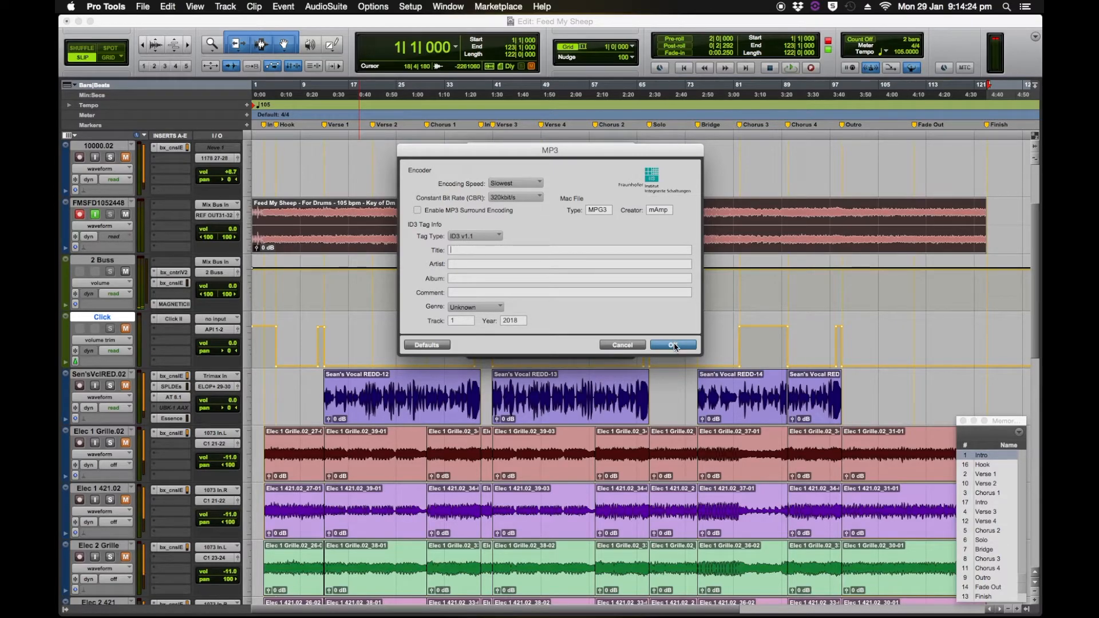
left_click(673, 345)
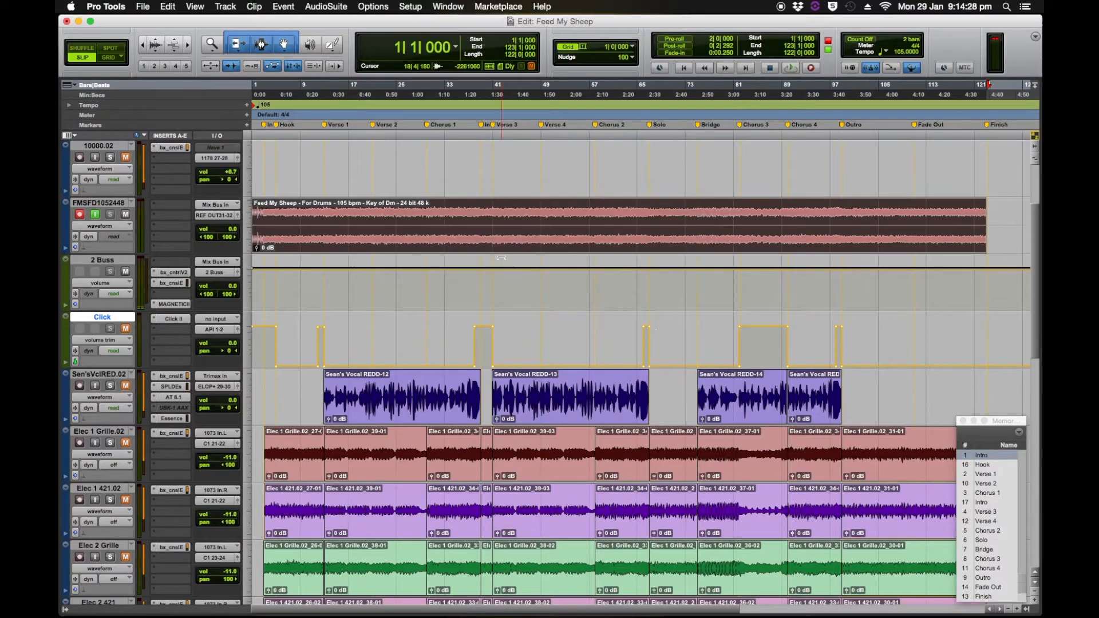
- Switch the print track to the Guide Drums playlist and export its clip as a 48 kHz interleaved MP3 into the Feed My Sheep folder
left_click(132, 204)
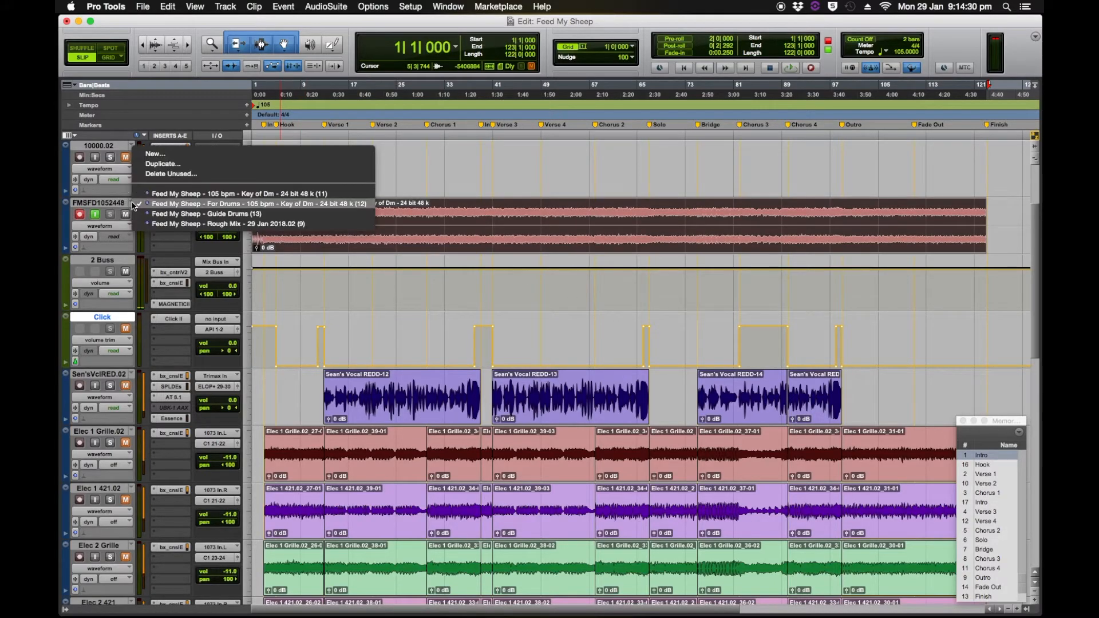
left_click(189, 214)
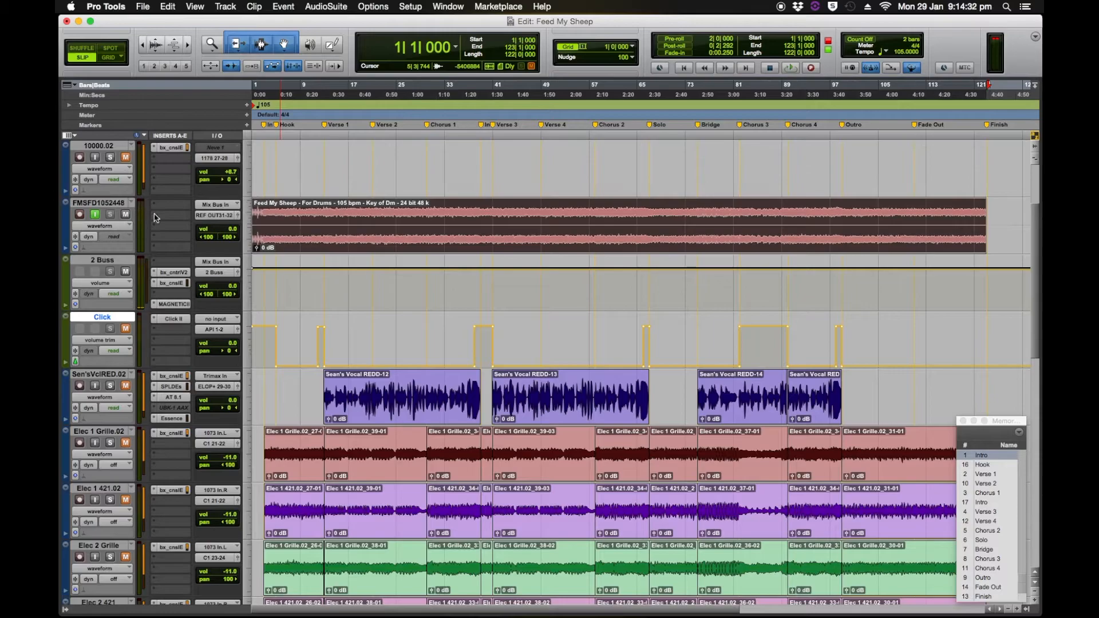
left_click(322, 220)
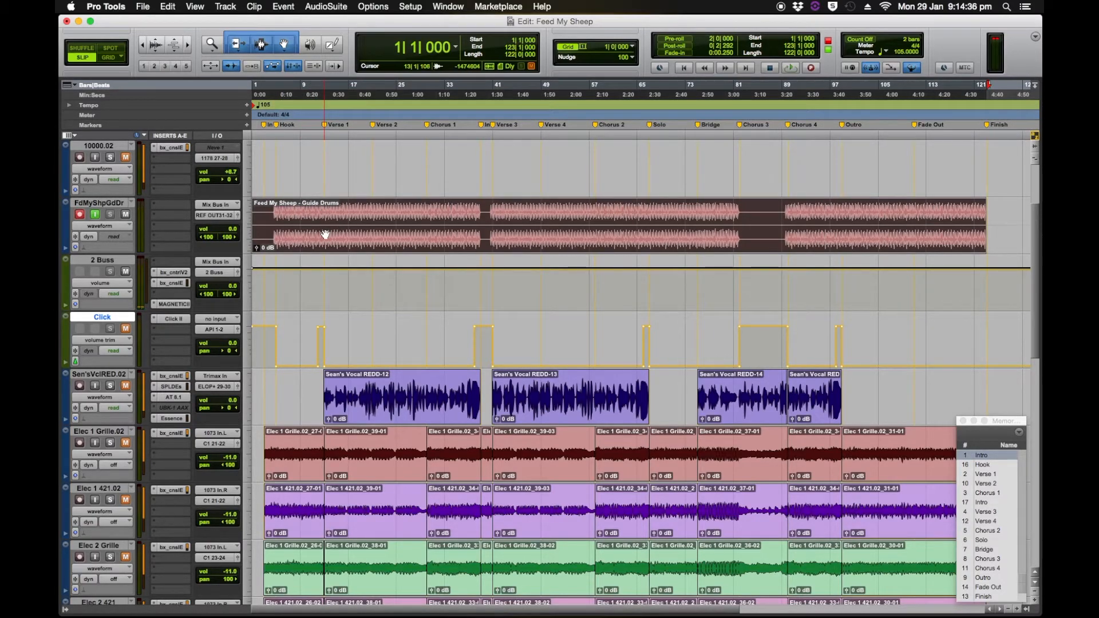
key("super+shift+k")
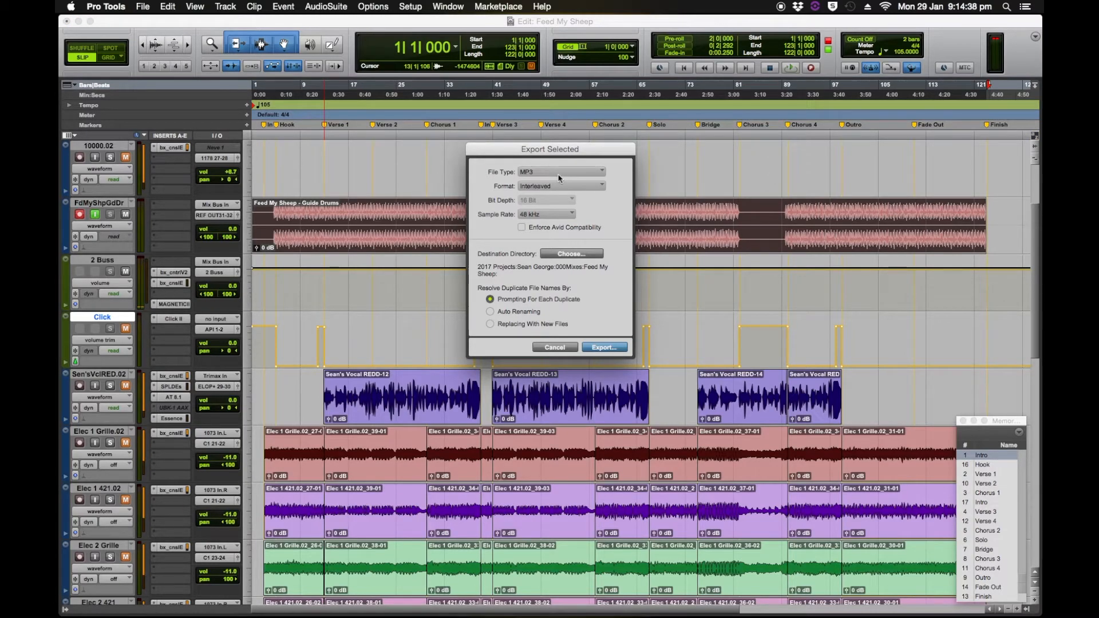
left_click(573, 254)
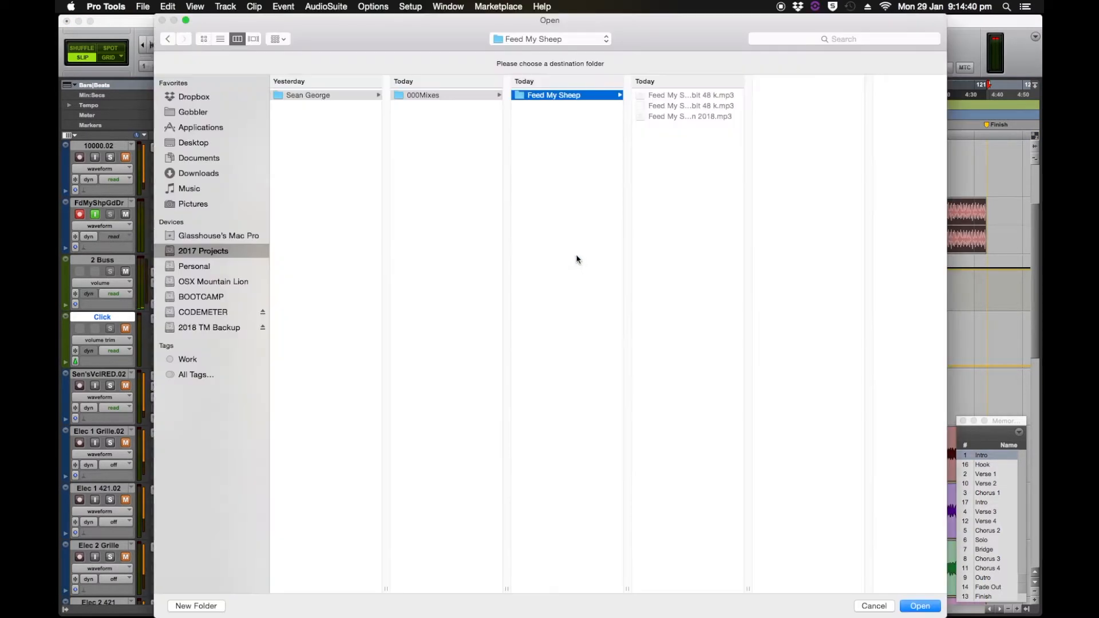
left_click(918, 606)
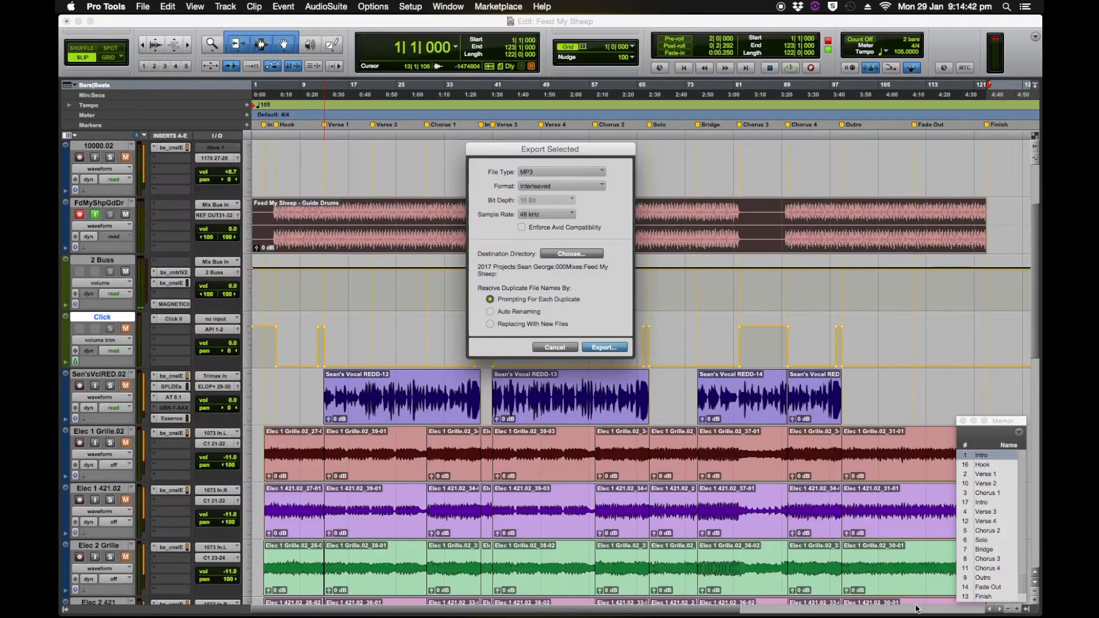
left_click(613, 348)
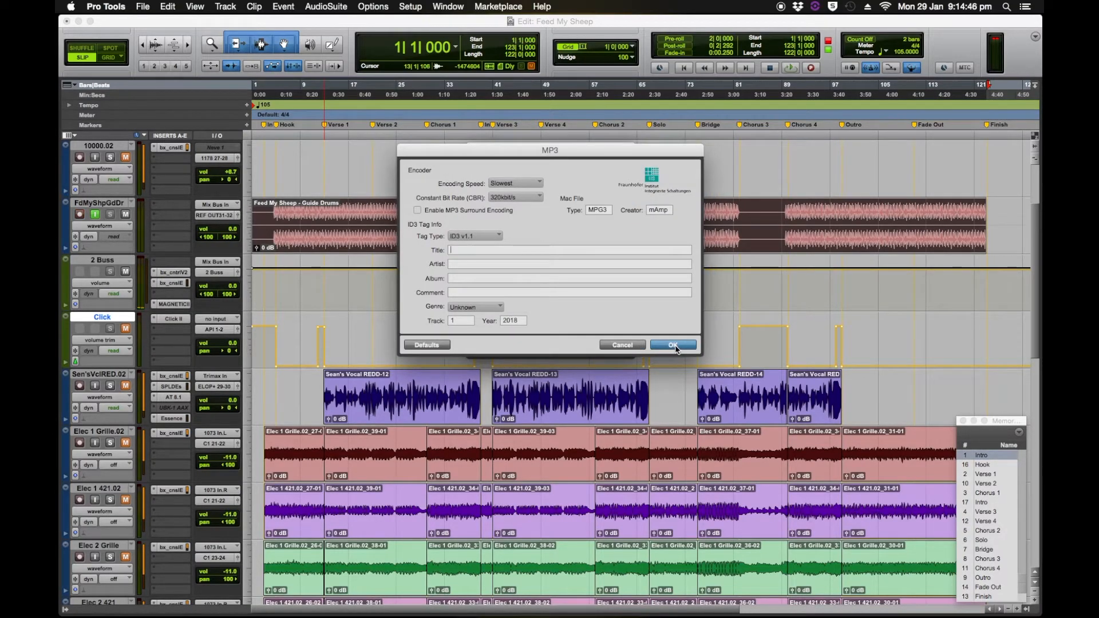
left_click(674, 345)
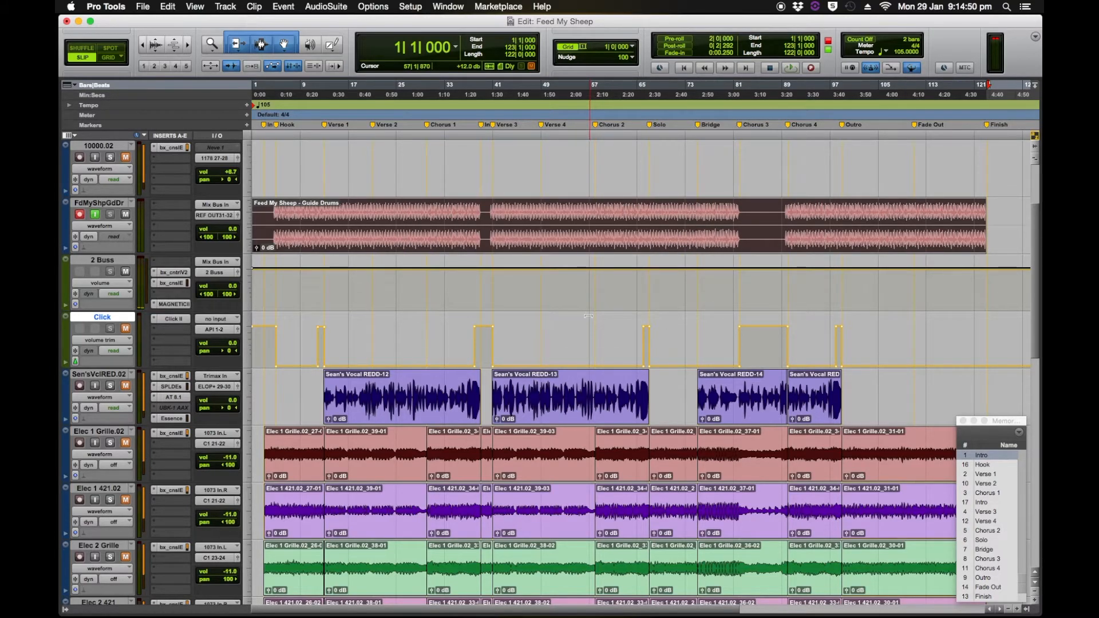
- Move the lead vocal track down the session to sit between Dirty 2 421.02 and the bass track
left_click(575, 339)
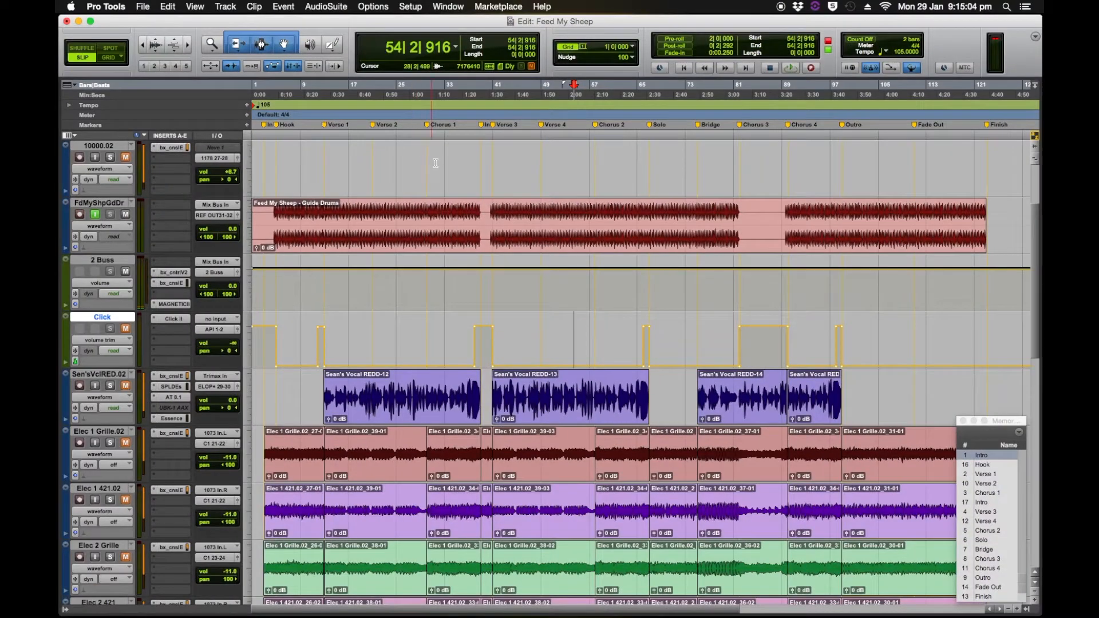
scroll(637, 591, "down", 3)
scroll(504, 303, "down", 15)
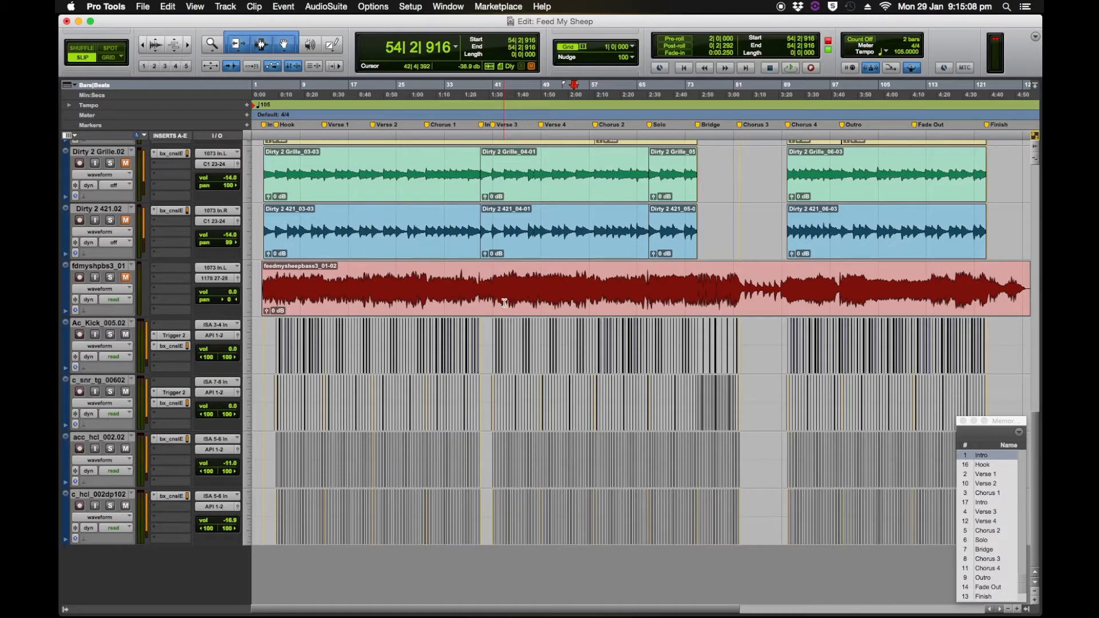
scroll(504, 303, "up", 1)
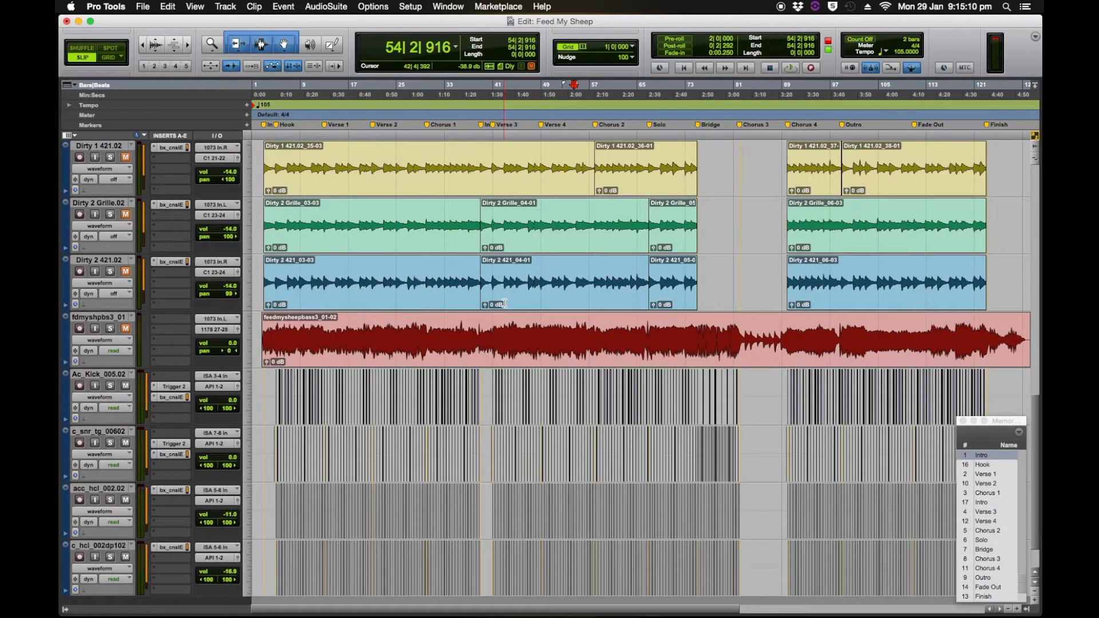
scroll(504, 303, "up", 7)
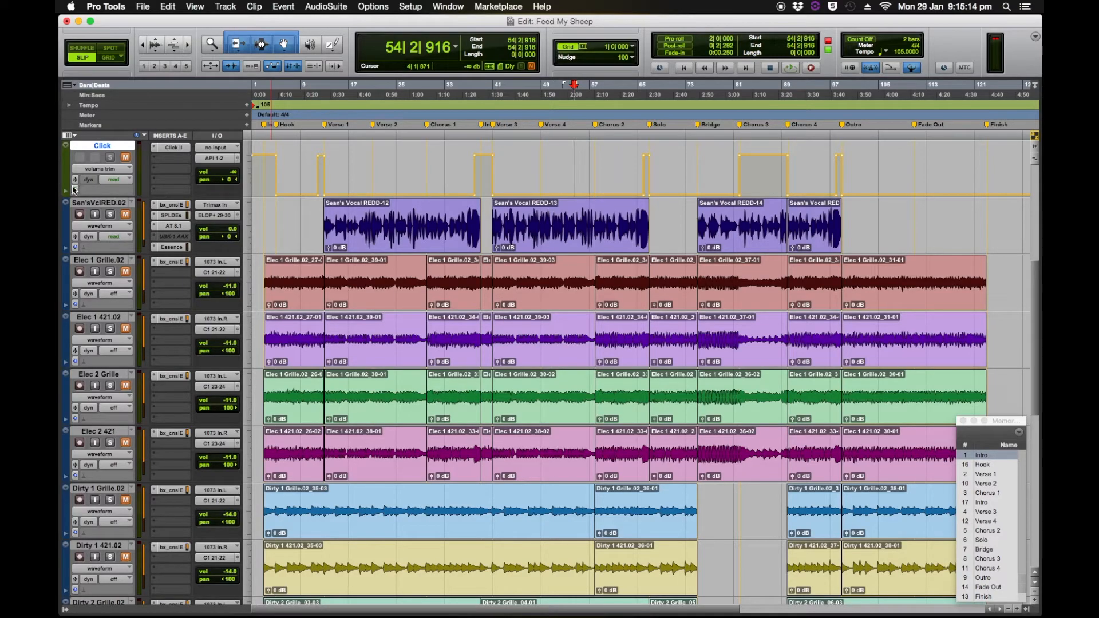
left_click_drag(97, 202, 186, 425)
scroll(422, 350, "down", 3)
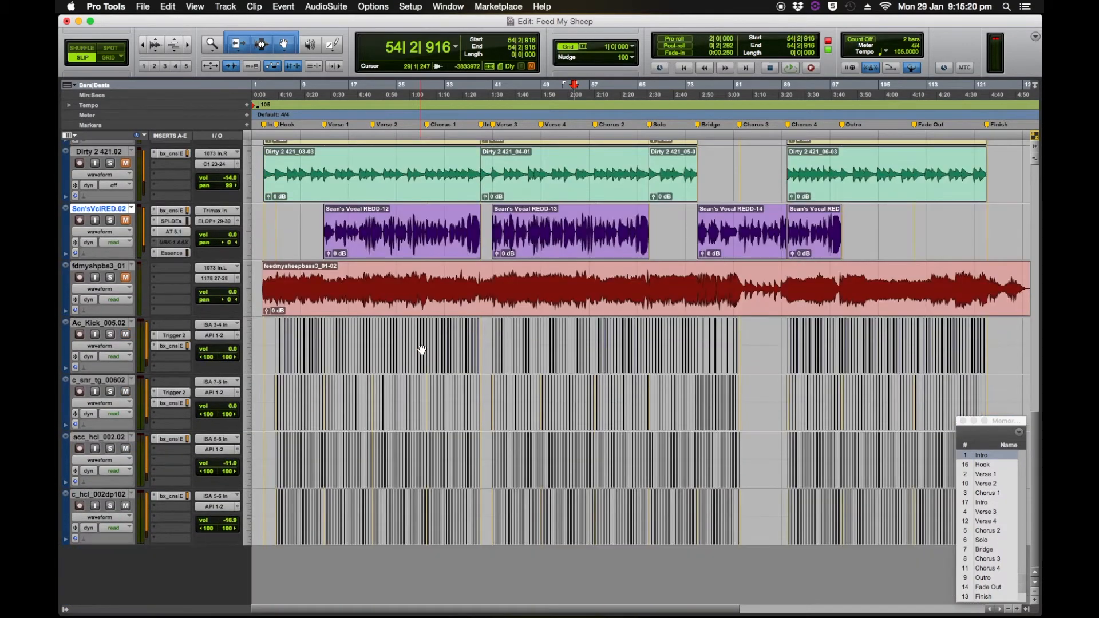
- Return the playhead to the song start and capture a screenshot of the timeline from the rulers down to the last guide drum track
scroll(422, 349, "up", 1)
left_click(715, 156)
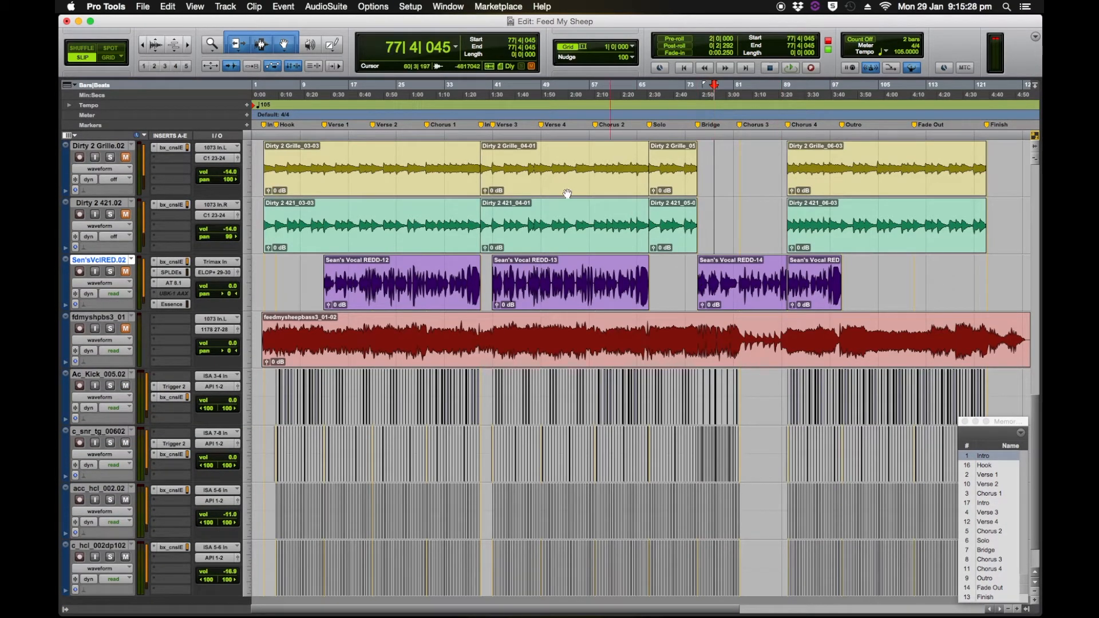
left_click(683, 68)
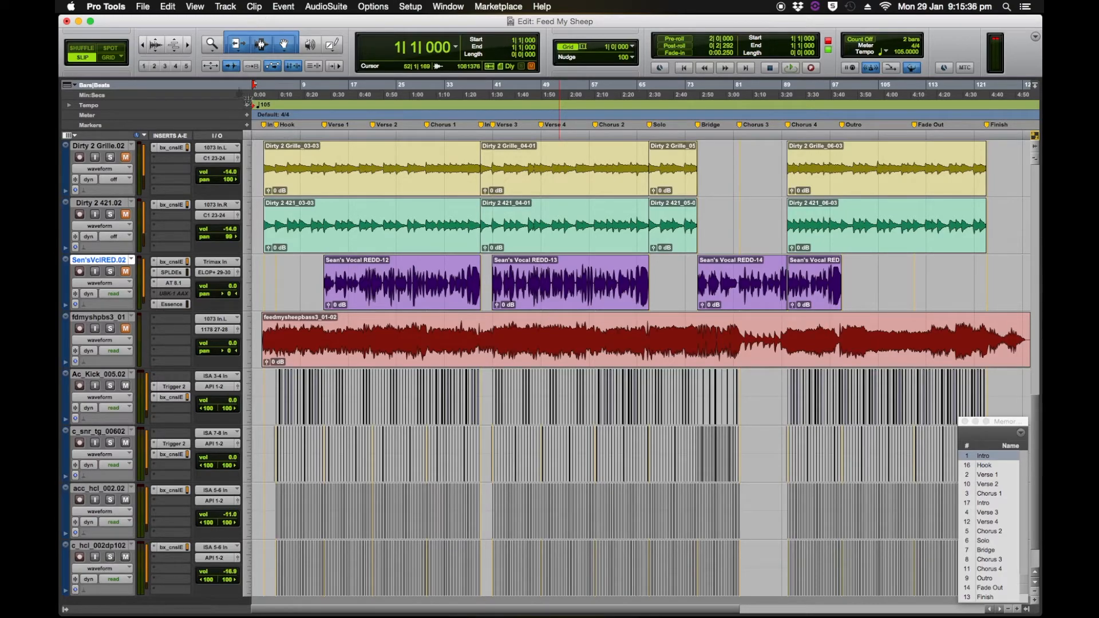
left_click_drag(237, 86, 1029, 605)
- Save the Feed My Sheep session and close it
left_click(143, 6)
left_click(173, 85)
left_click(143, 6)
left_click(167, 67)
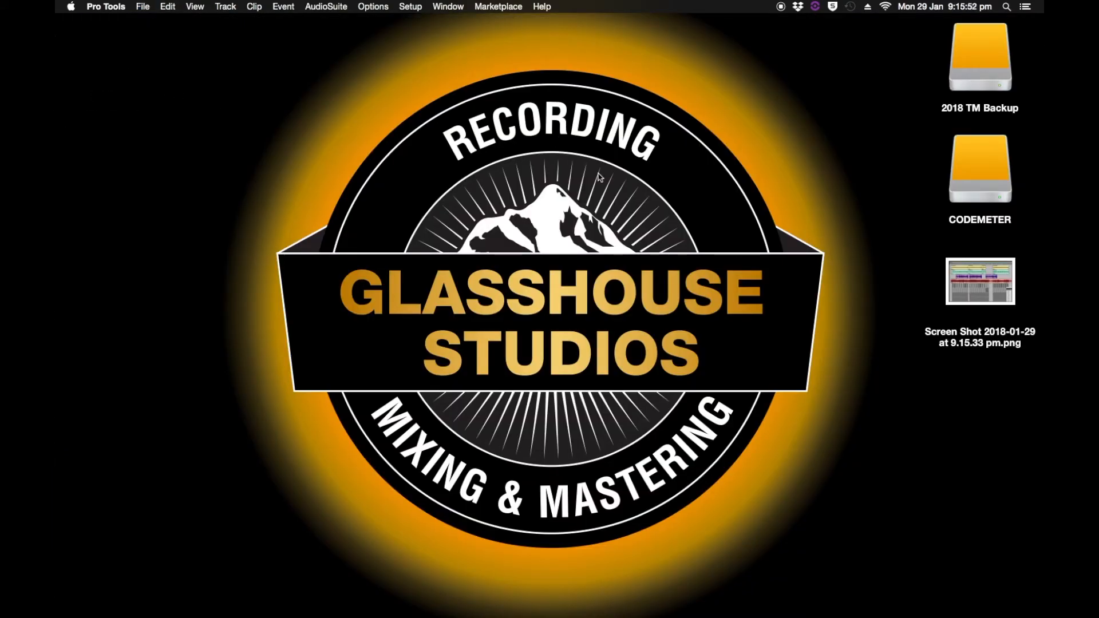
- Open the new desktop screenshot in Preview to check the captured song layout, and close it
double_click(979, 288)
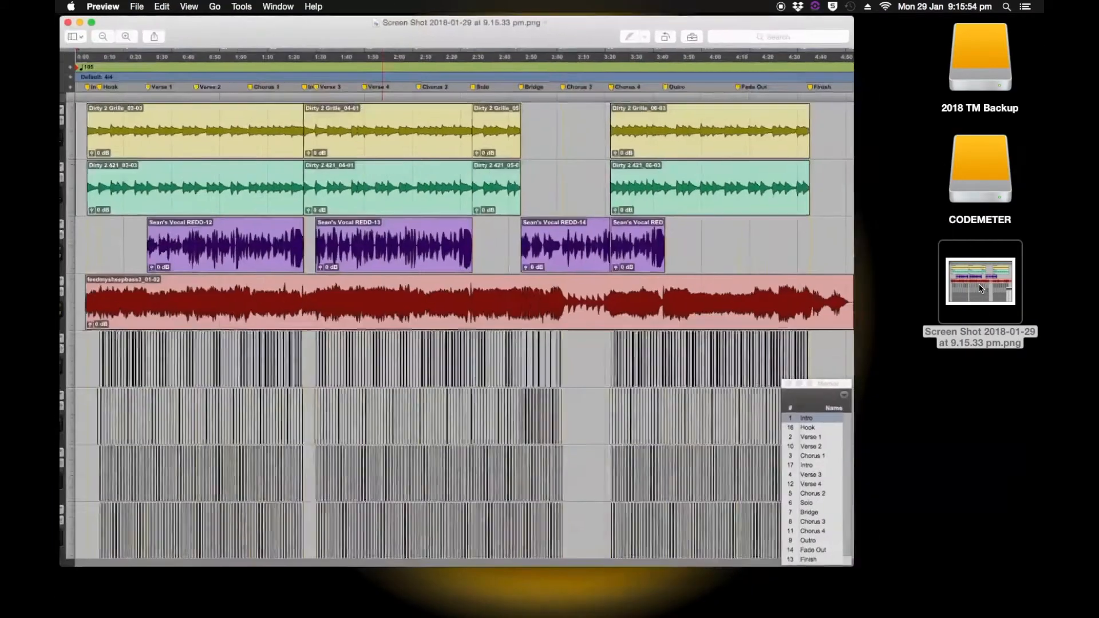
left_click_drag(228, 31, 300, 29)
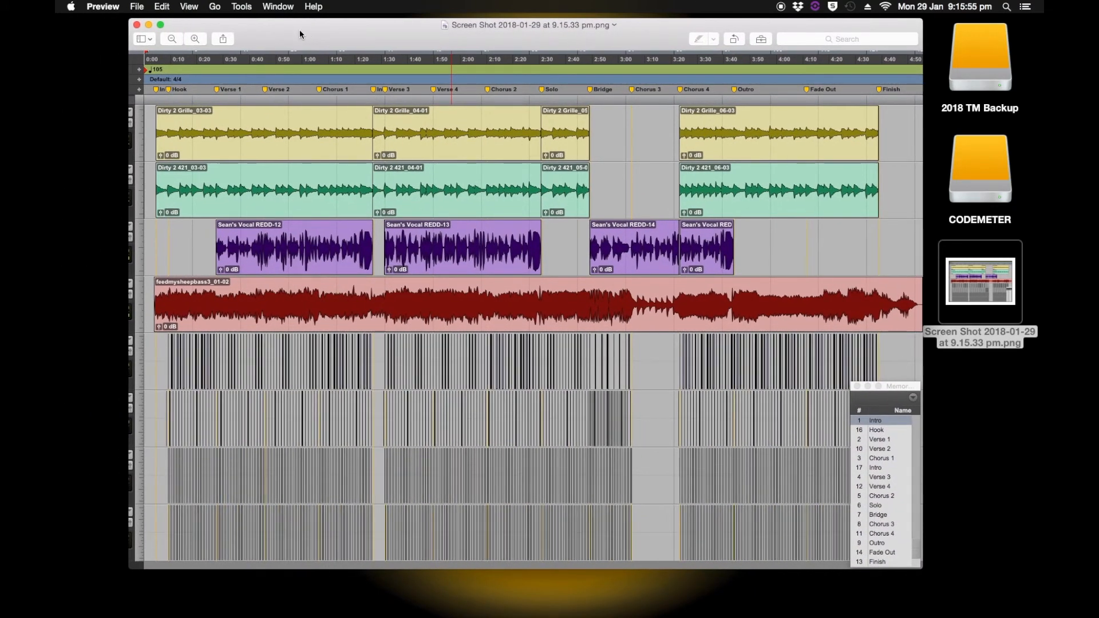
left_click(138, 26)
- Rename the desktop screenshot file as "Feed My Sheep Format.png"
left_click(988, 341)
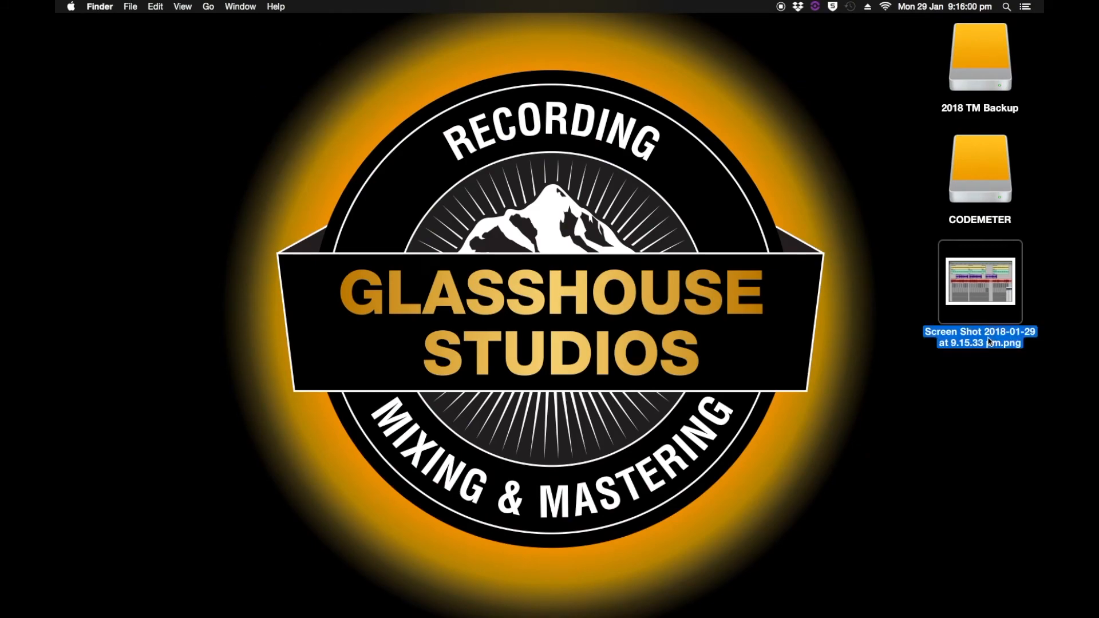
left_click(987, 335)
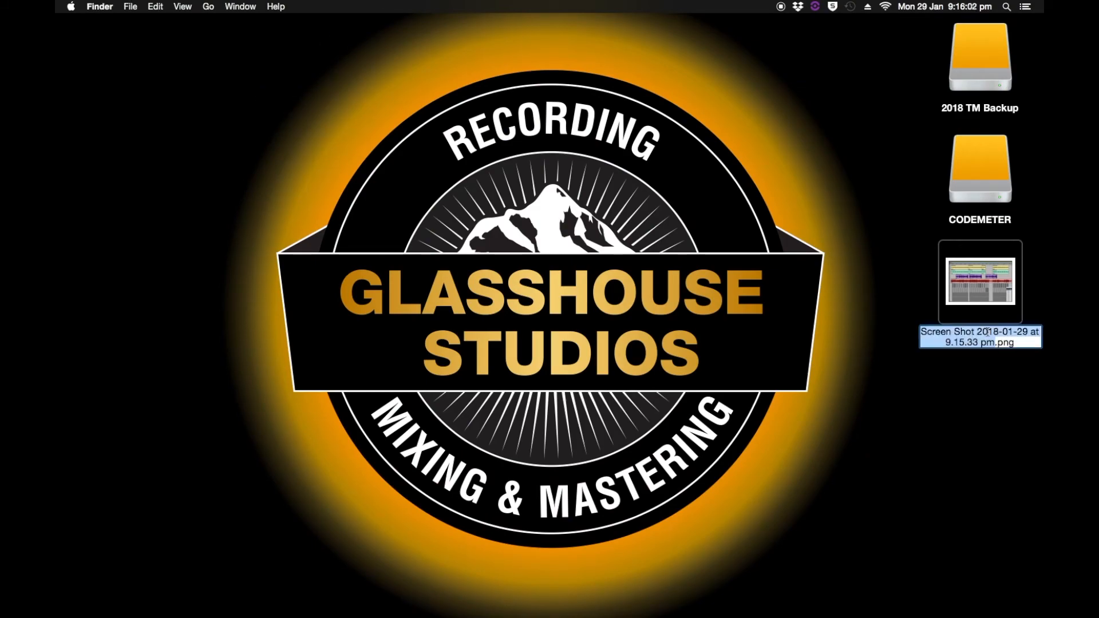
type("Feed My")
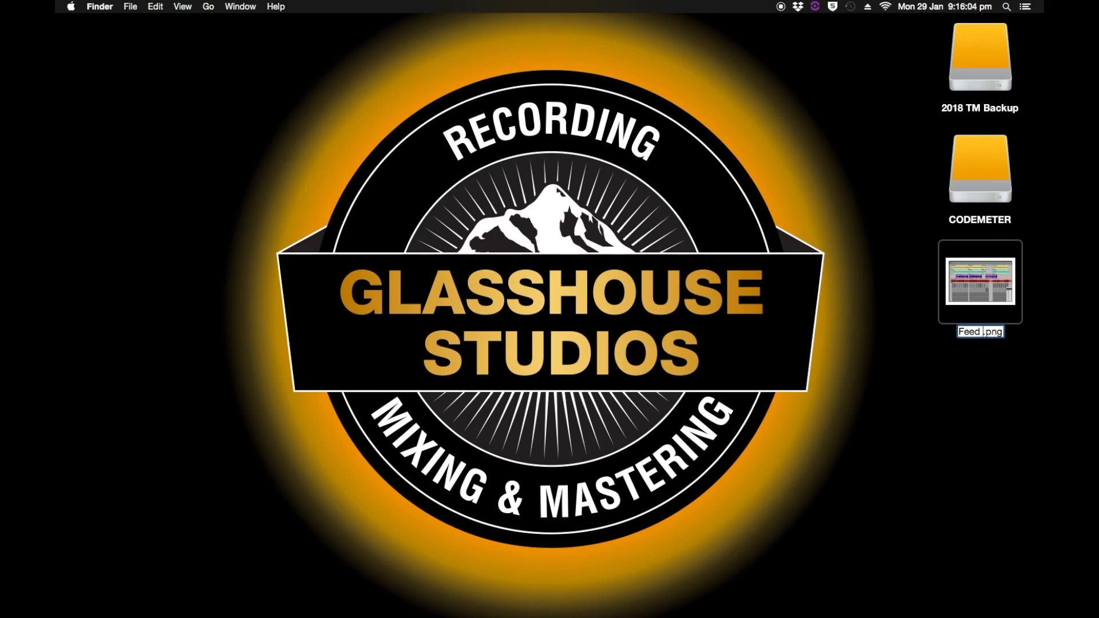
type(" Sheep")
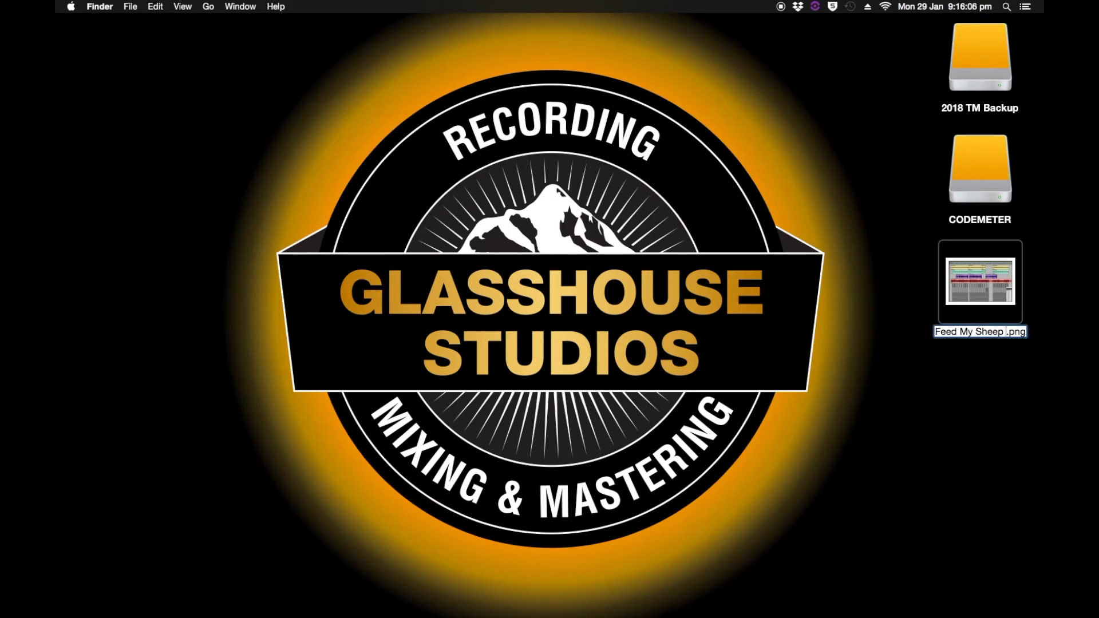
type(" Forma")
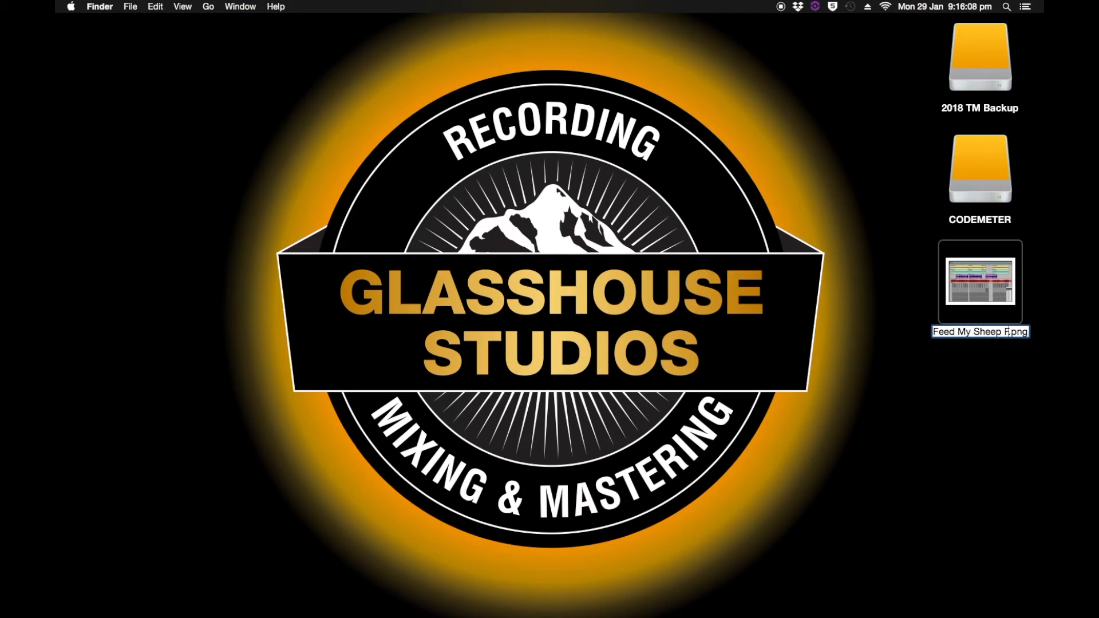
type("t")
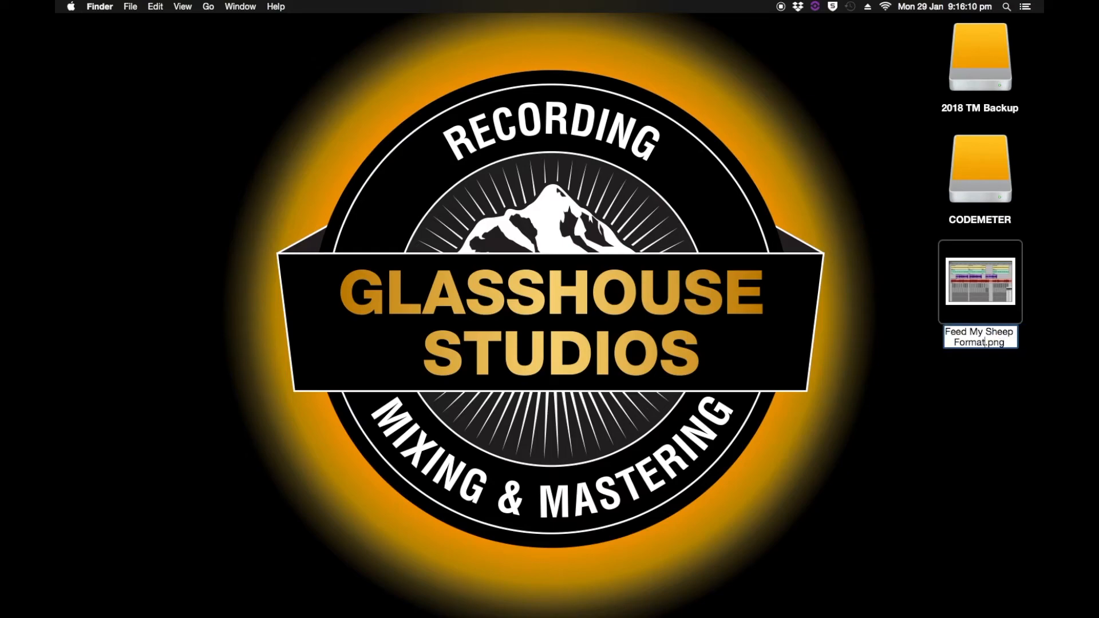
key("Return")
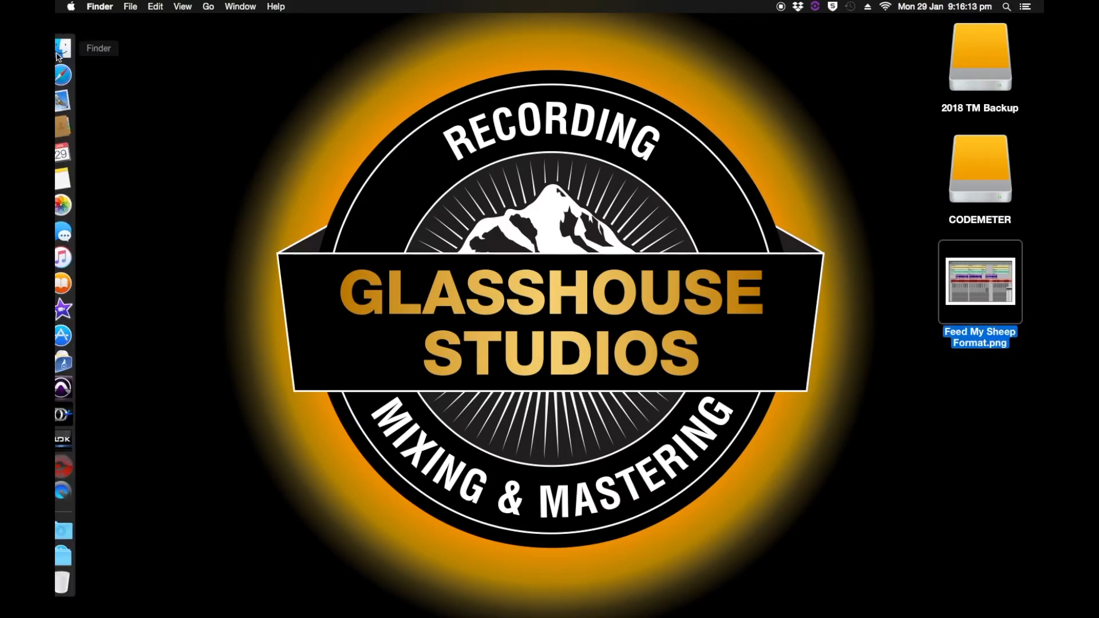
- In Finder, browse 2017 Projects to the Feed My Sheep folder inside the artist's 000Mixes folder and show the exported files' full names
left_click(66, 55)
left_click(345, 219)
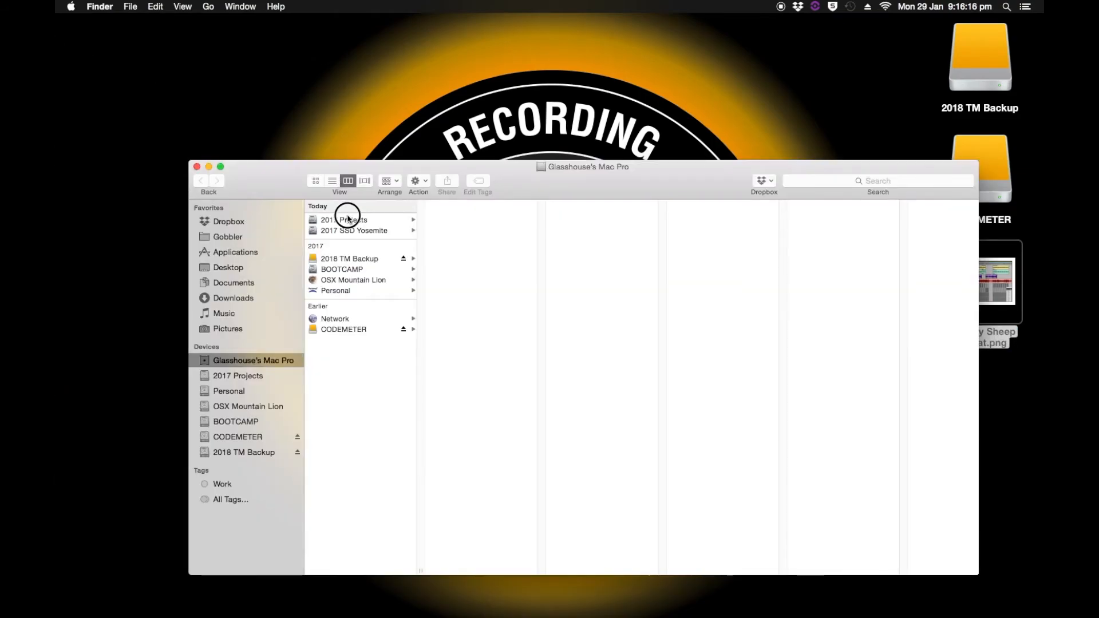
left_click(445, 220)
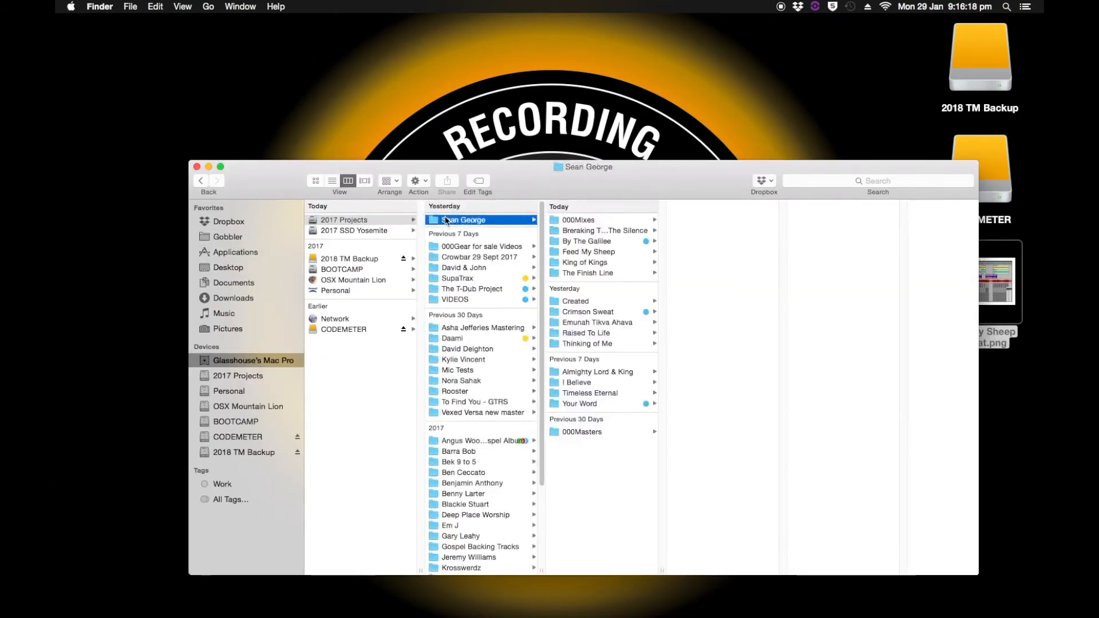
left_click(575, 222)
left_click(696, 219)
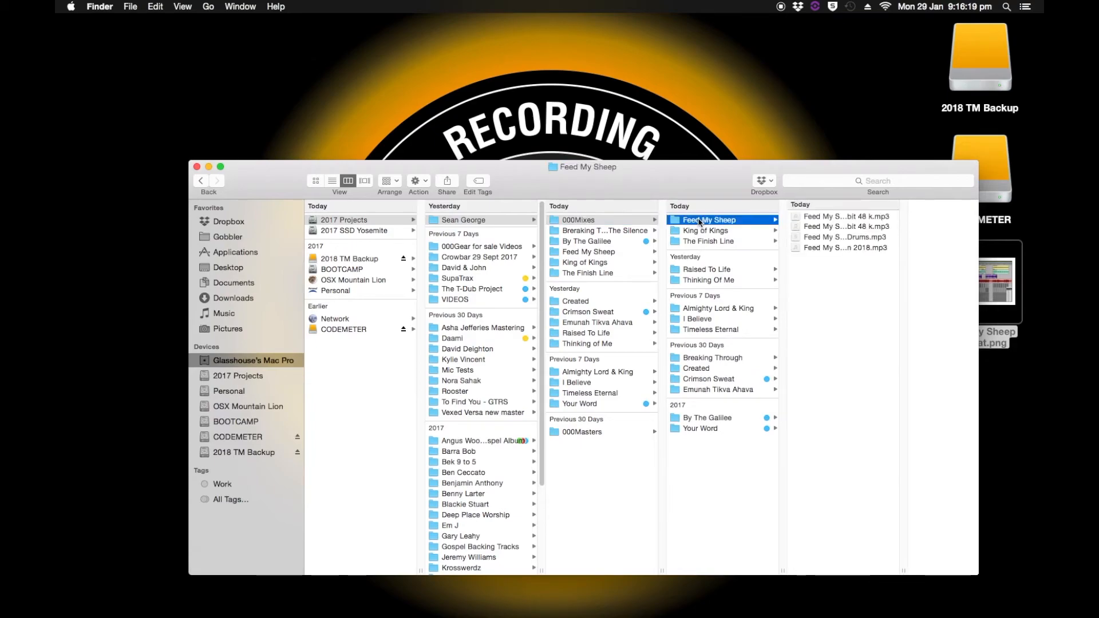
double_click(903, 570)
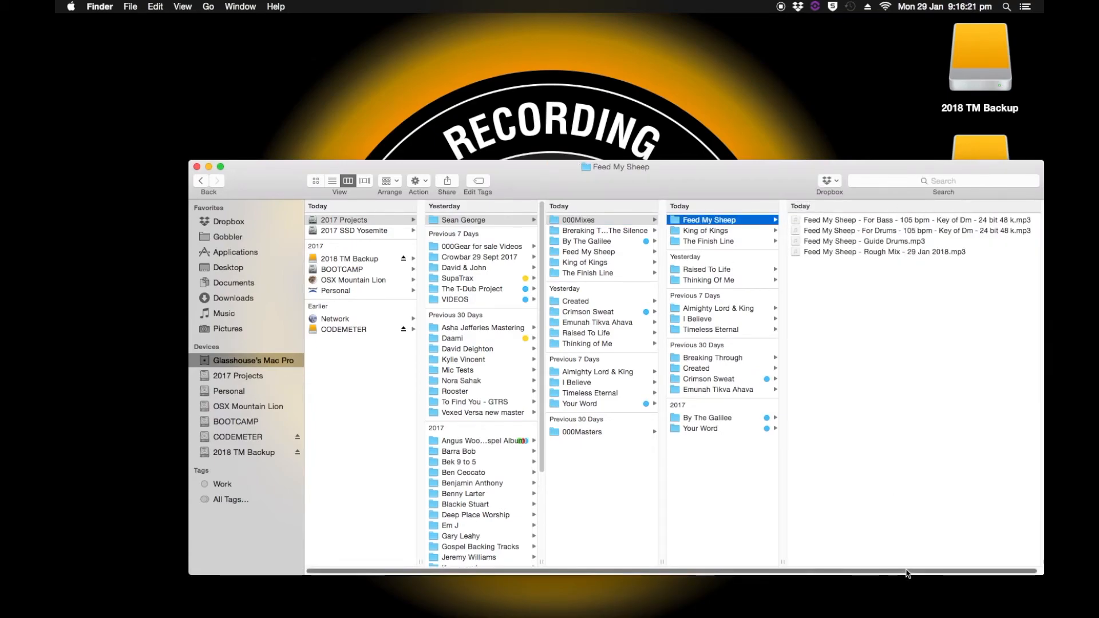
left_click_drag(748, 172, 650, 162)
left_click(764, 221)
left_click(654, 230)
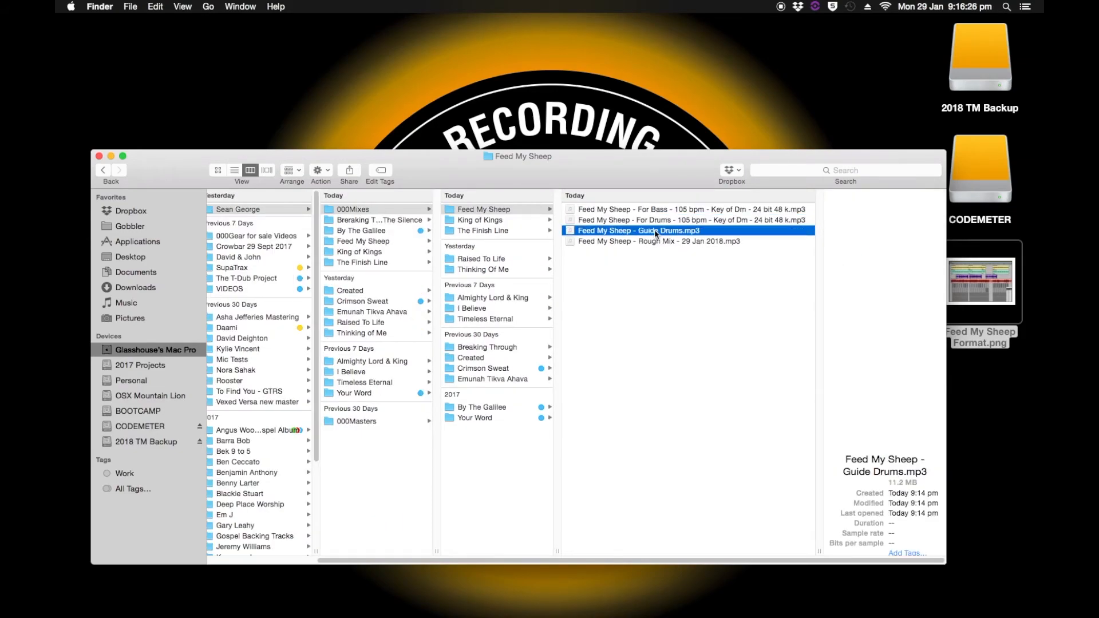
- Copy Feed My Sheep Format.png from the desktop into the Feed My Sheep mixes folder
left_click(990, 267)
left_click_drag(990, 267, 598, 263)
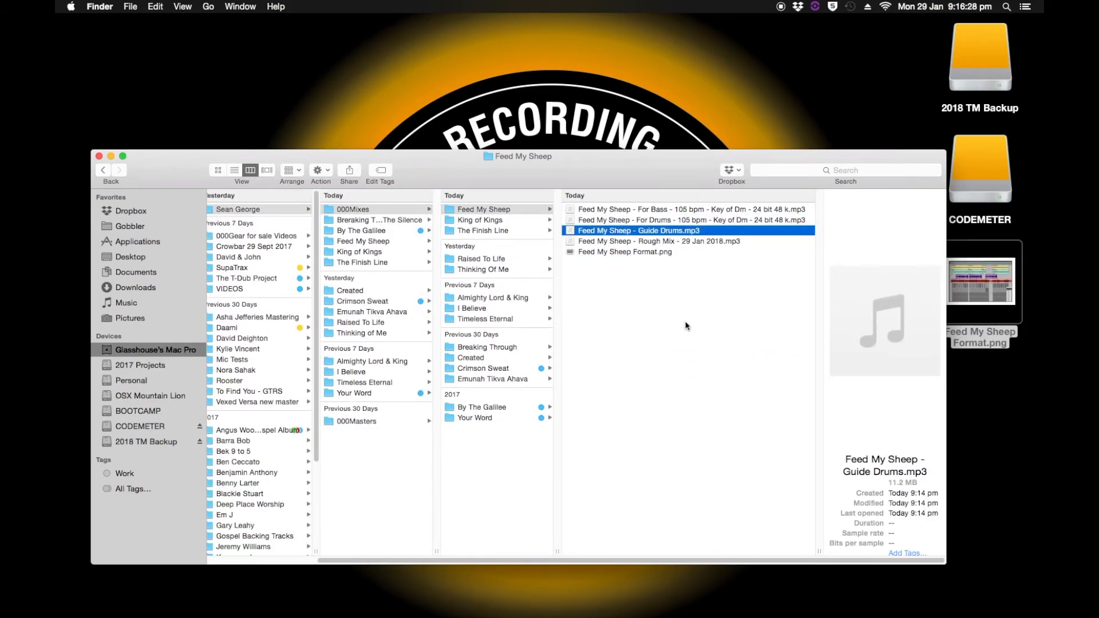
left_click(604, 279)
- Check the format image, the Guide Drums MP3 and the For Drums MP3 in the mixes folder
left_click(601, 252)
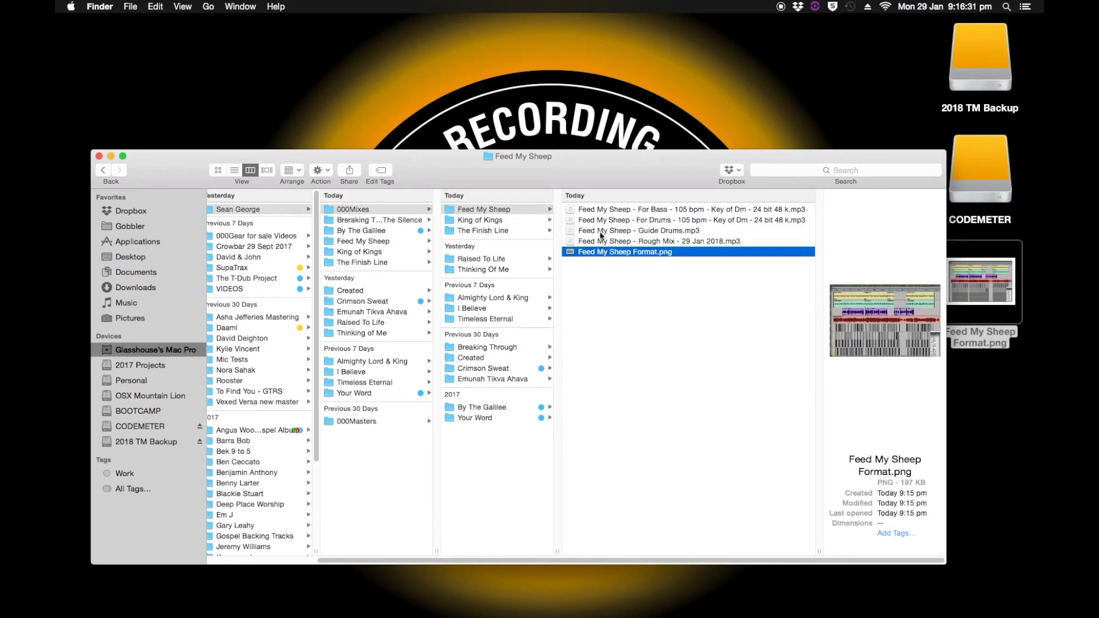
left_click(600, 231)
left_click(599, 220)
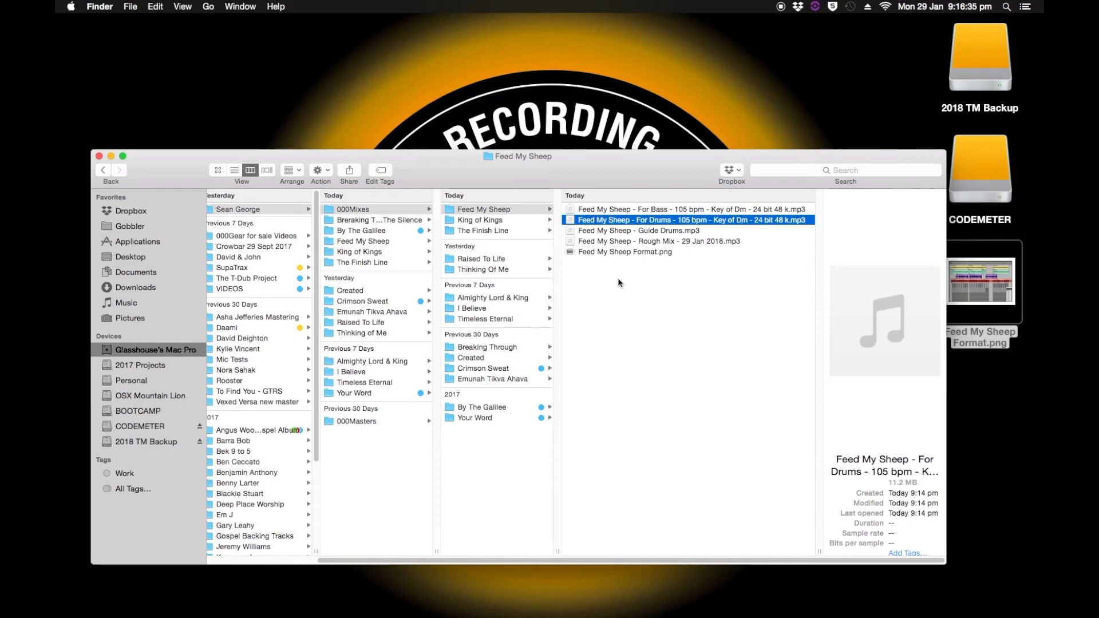
- Copy the For Drums MP3, the Guide Drums MP3 and Feed My Sheep Format.png together from the mixes folder
left_click(600, 231)
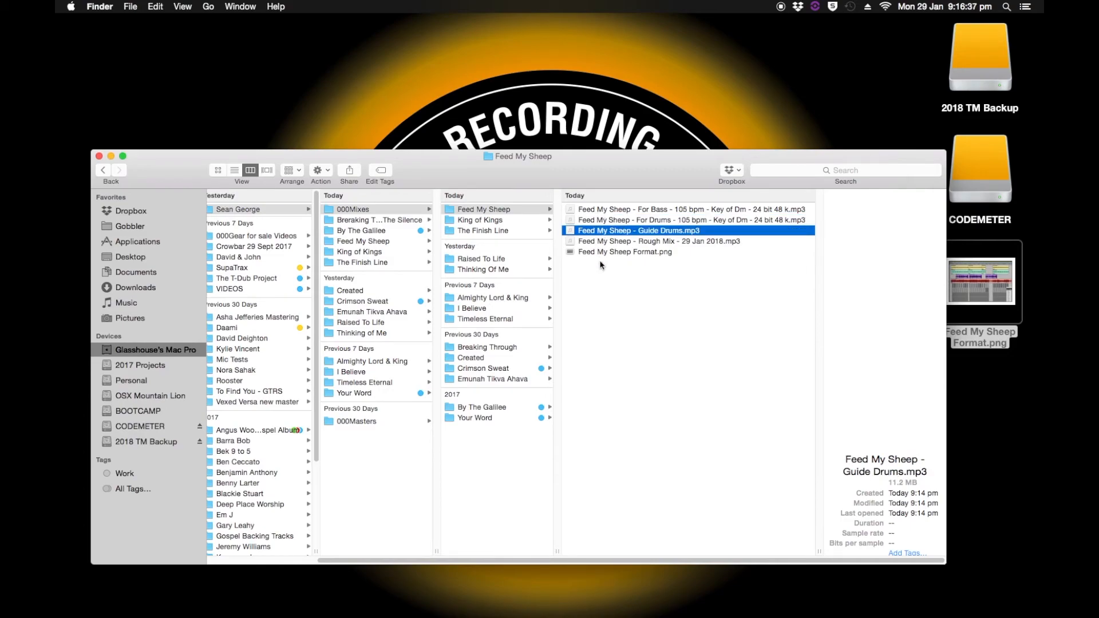
left_click(595, 221, "super")
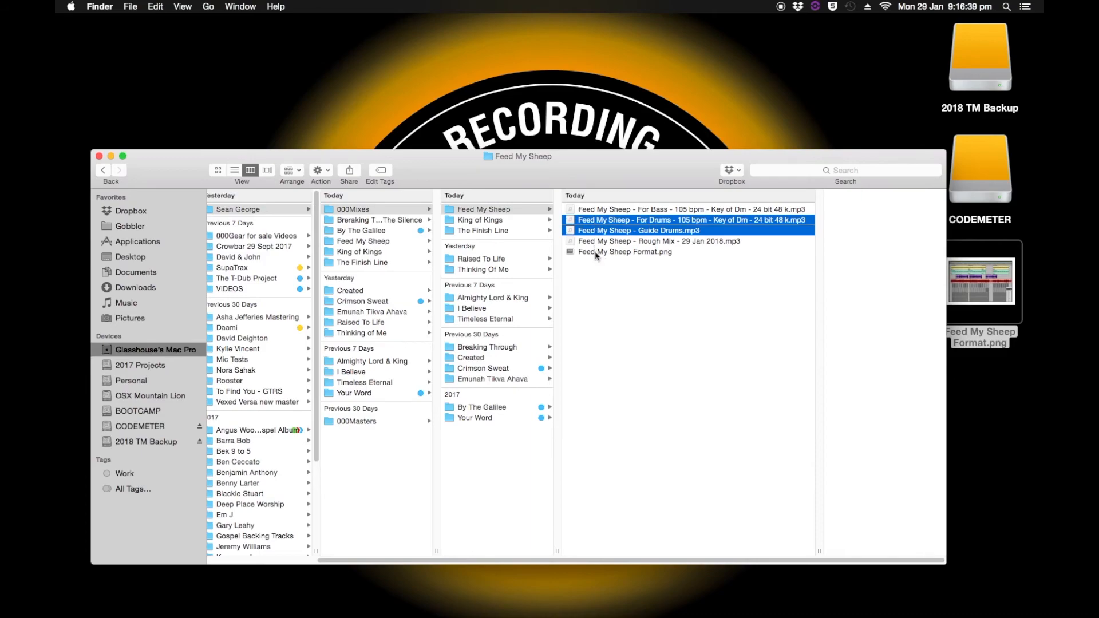
left_click(595, 252, "super")
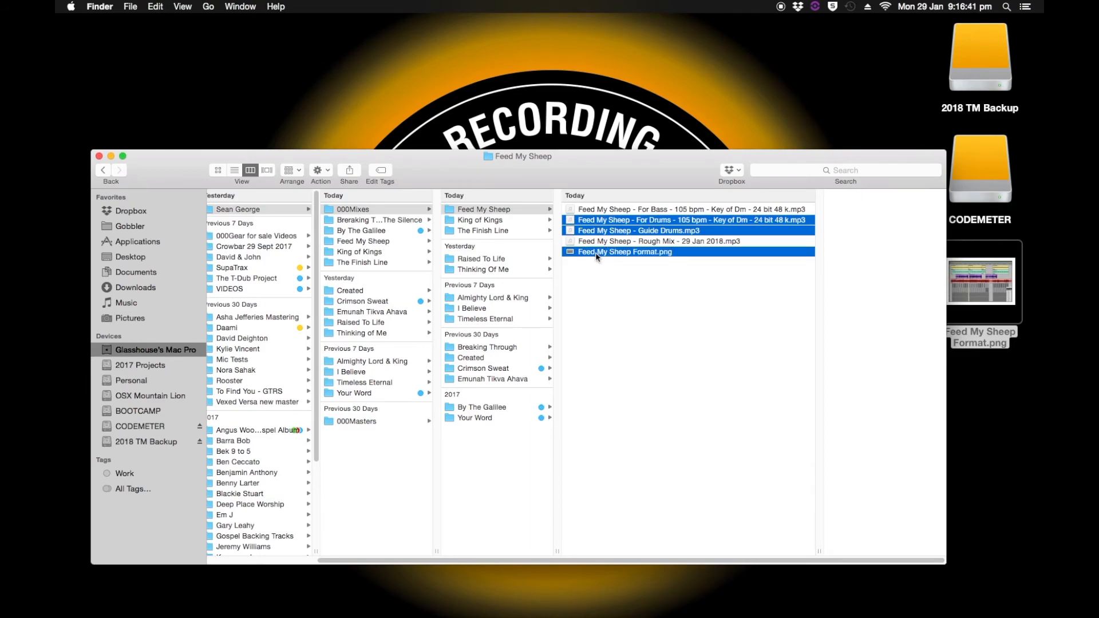
right_click(607, 223)
left_click(650, 394)
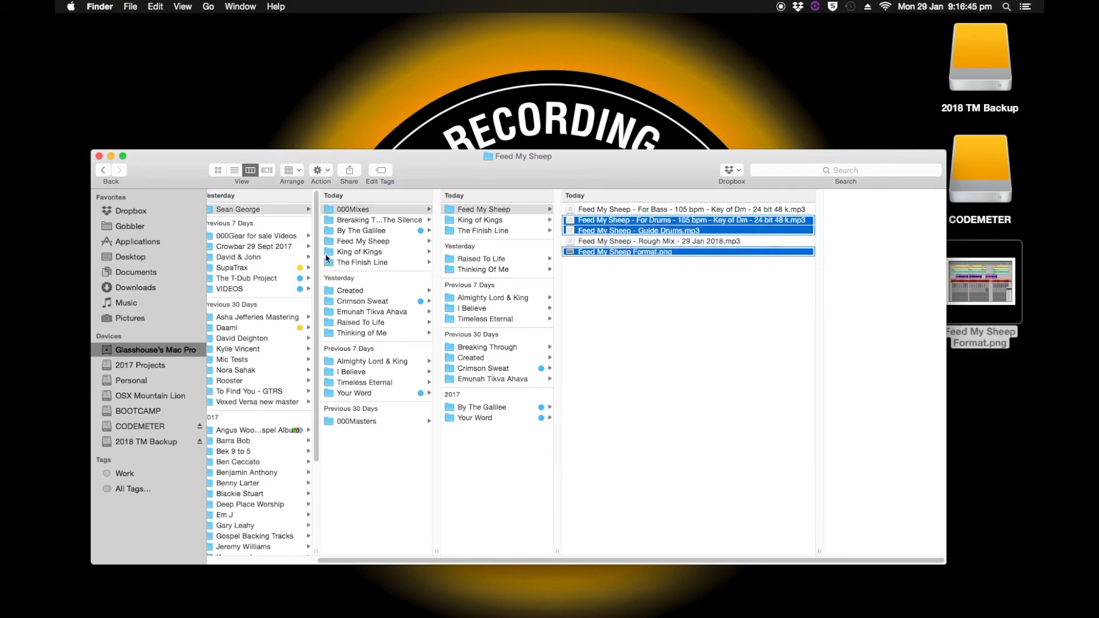
- In the drummer's shared Dropbox folder, delete Crimson Sweat - Maybe just Choruses.mp3 and ETA - Whole song.mp3
left_click(132, 211)
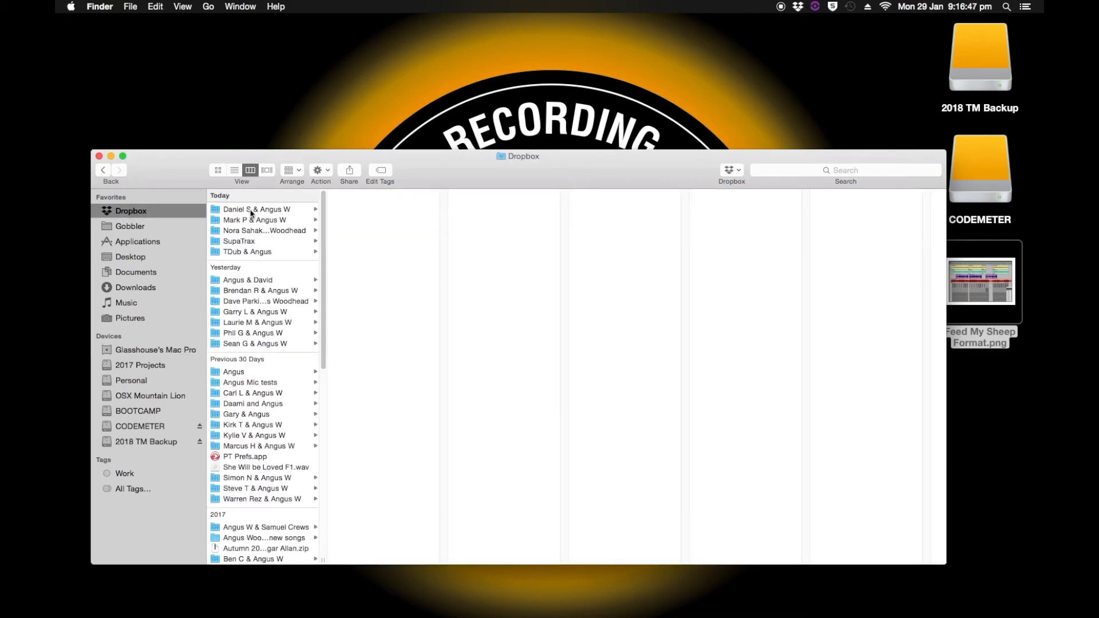
left_click(250, 333)
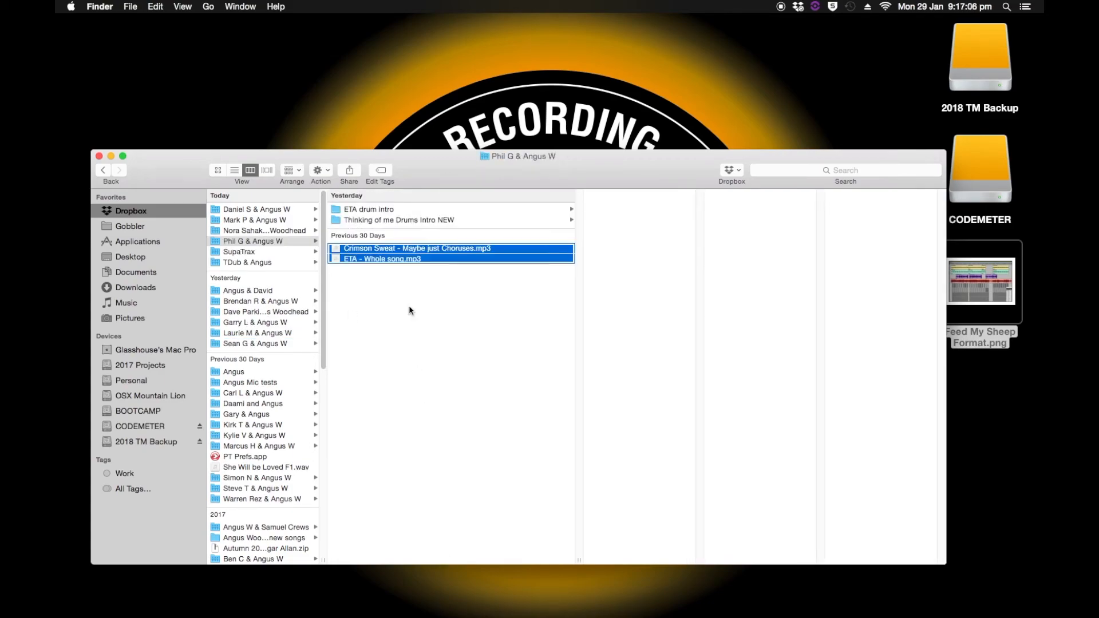
key("super+BackSpace")
- Paste the three copied Feed My Sheep files into the drummer's shared folder and widen the file column to fit the full names
right_click(399, 312)
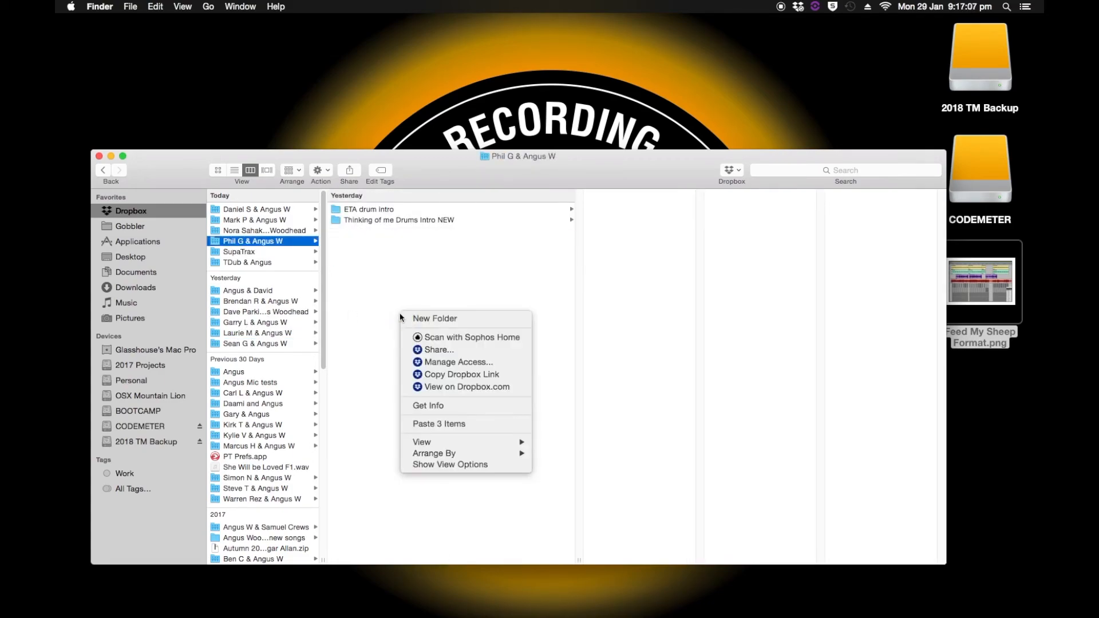
left_click(437, 424)
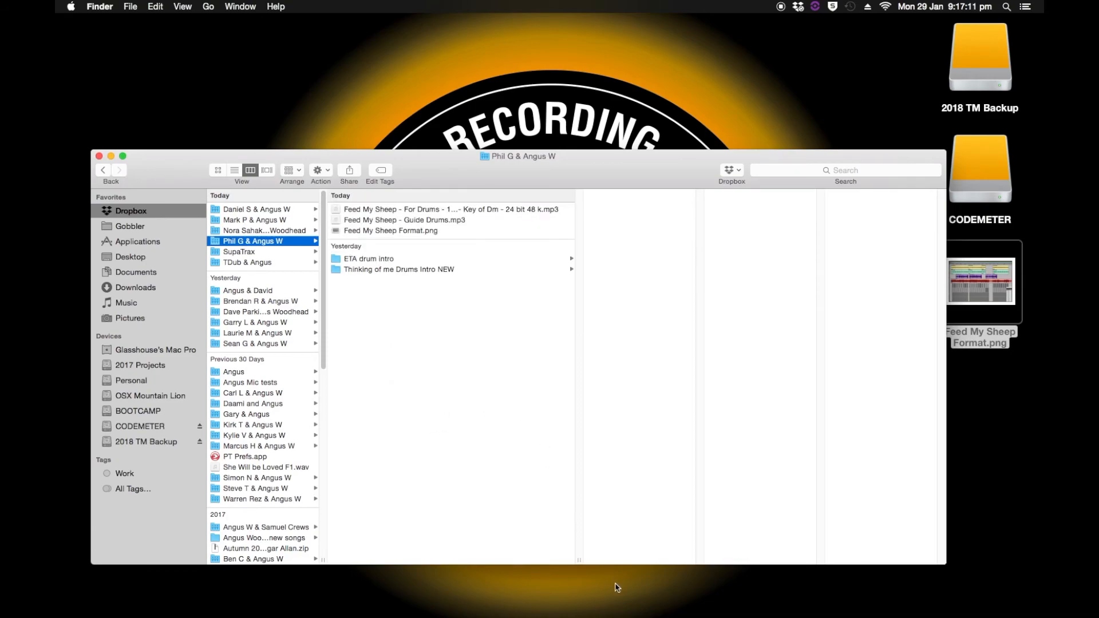
double_click(579, 564)
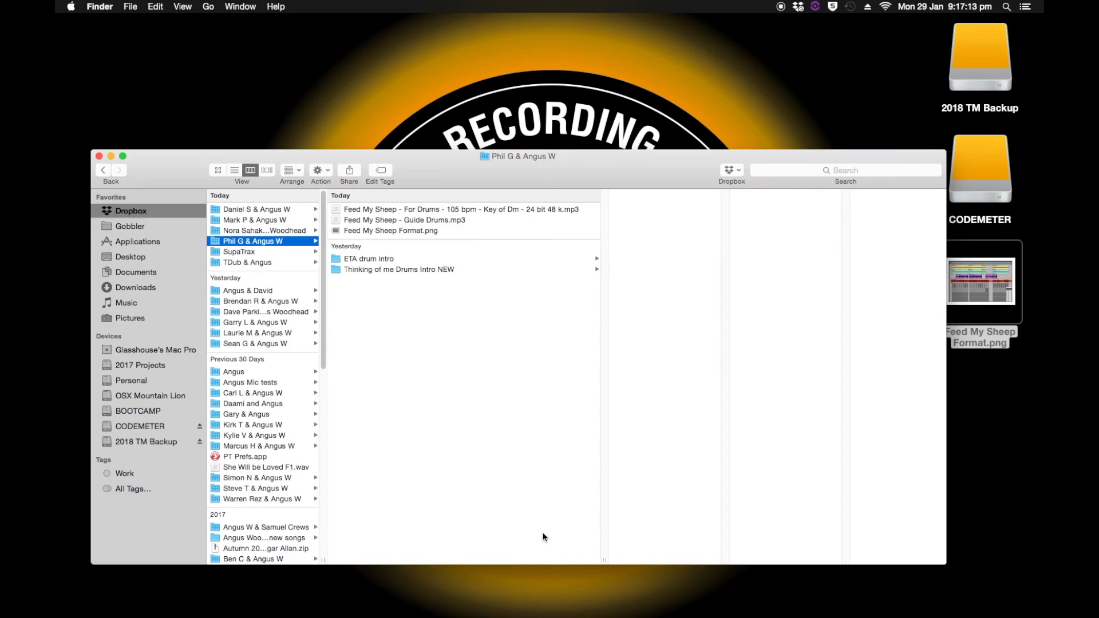